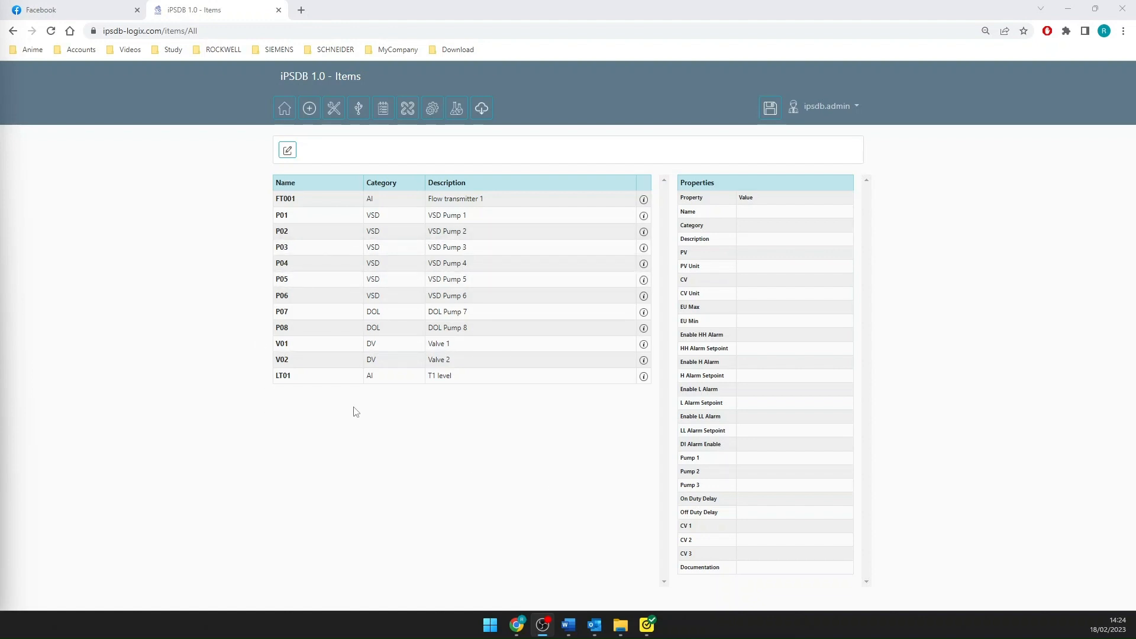
- Start a new item named FC01 with the description "P01 outlet flow controller"
left_click(289, 154)
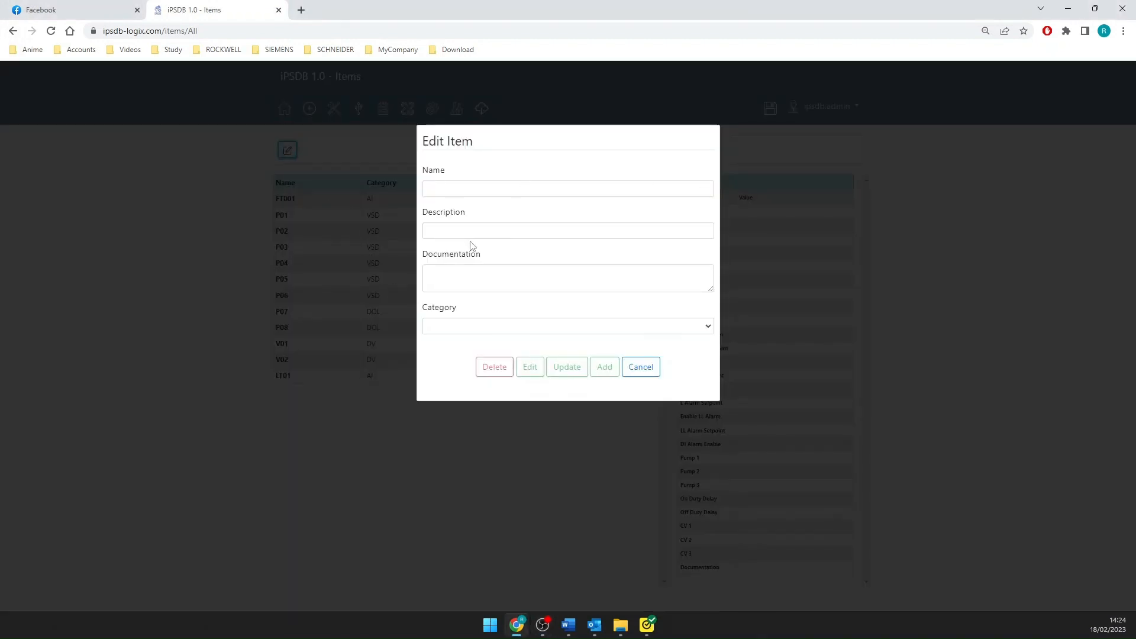
left_click(463, 333)
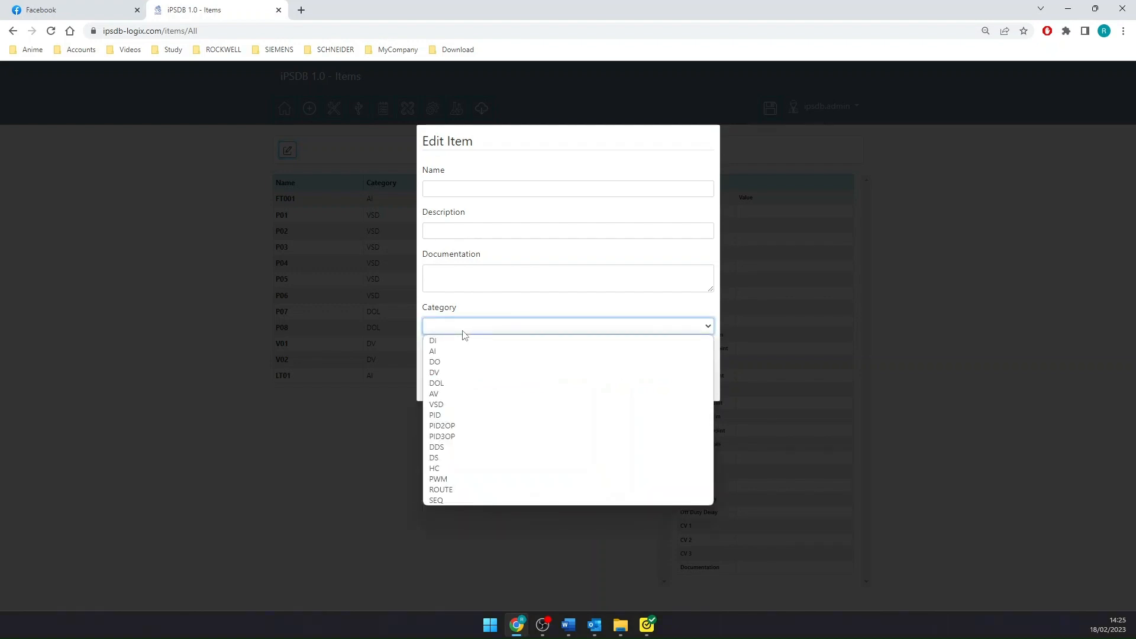
left_click(464, 332)
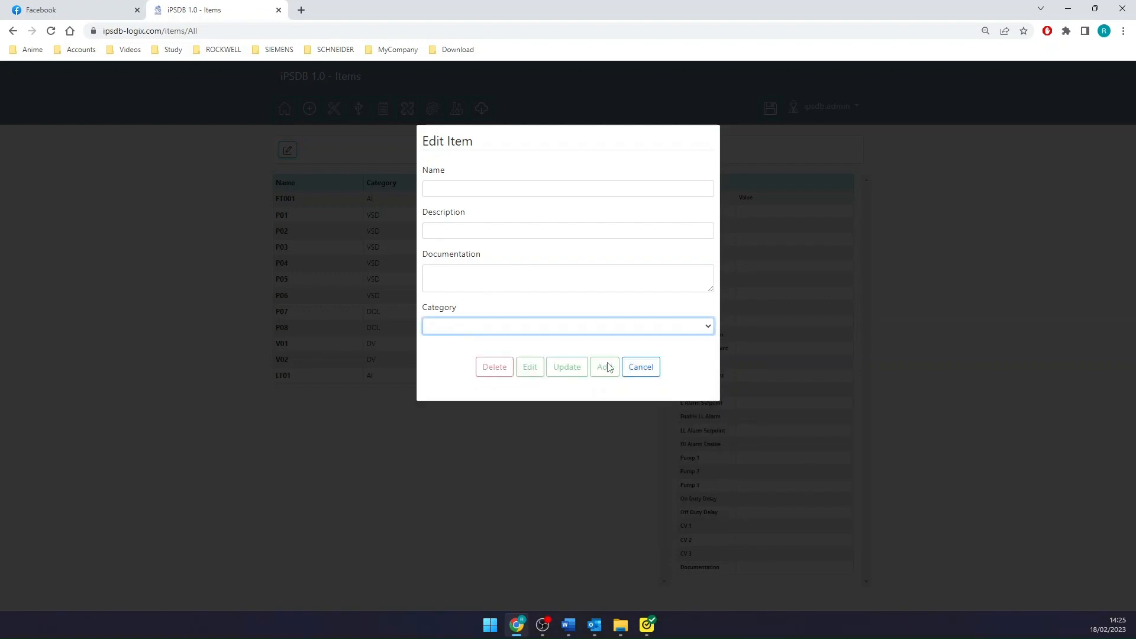
left_click(457, 329)
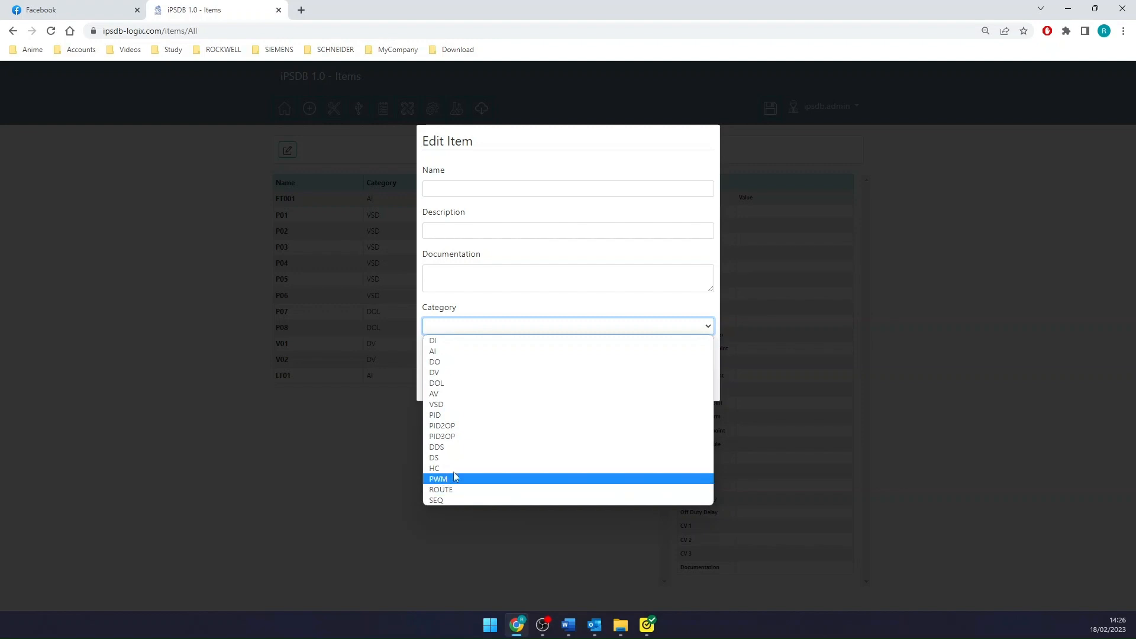
left_click(472, 187)
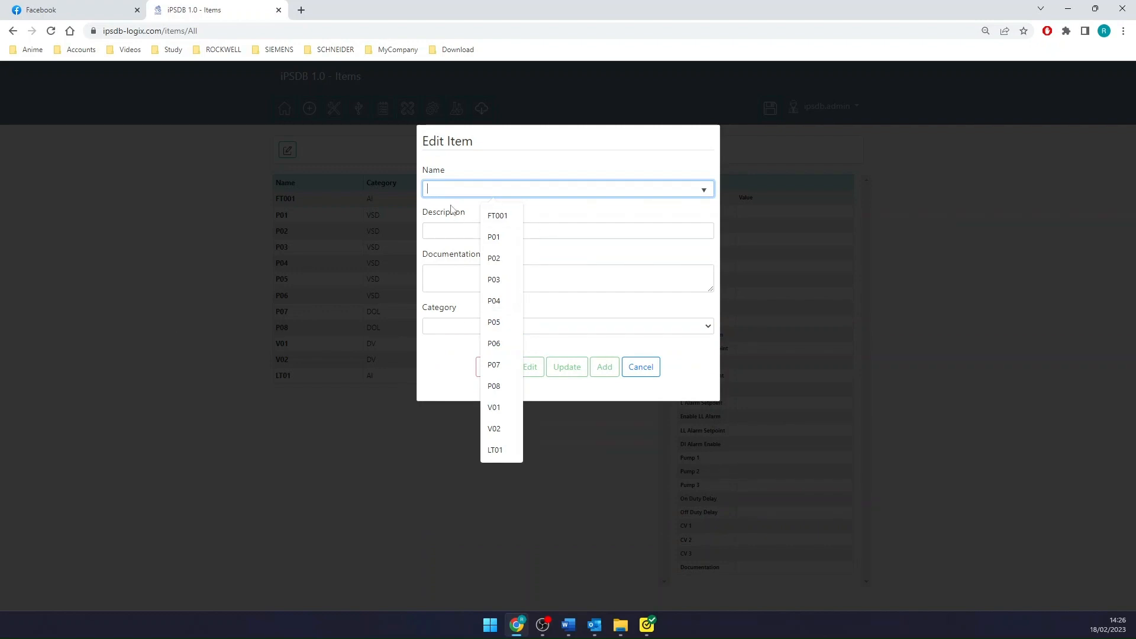
type("FC01")
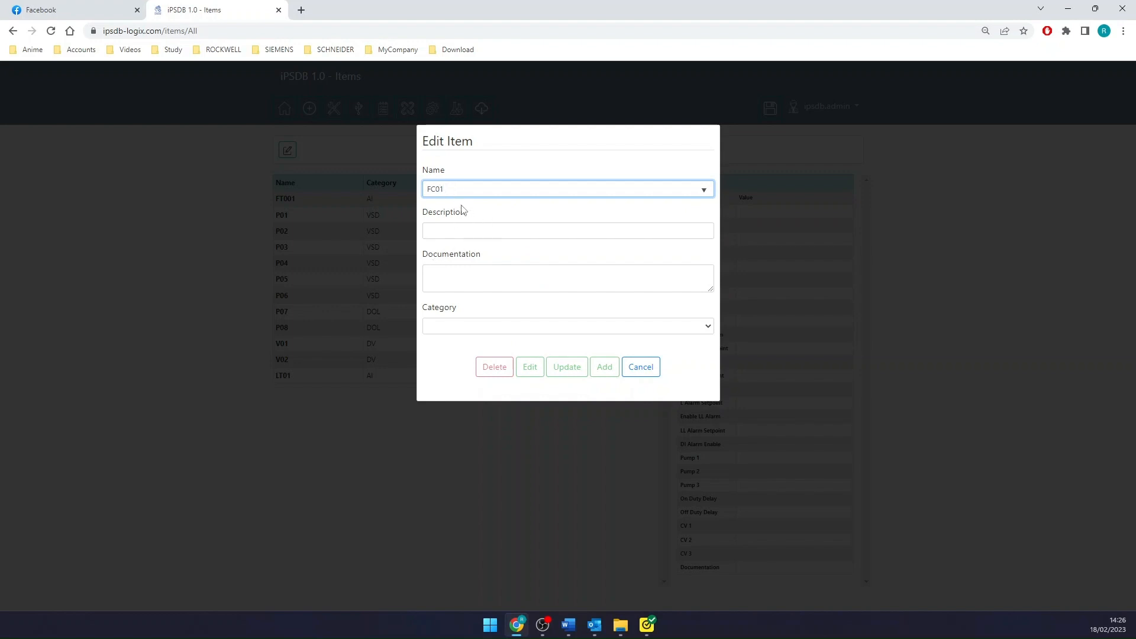
left_click(453, 232)
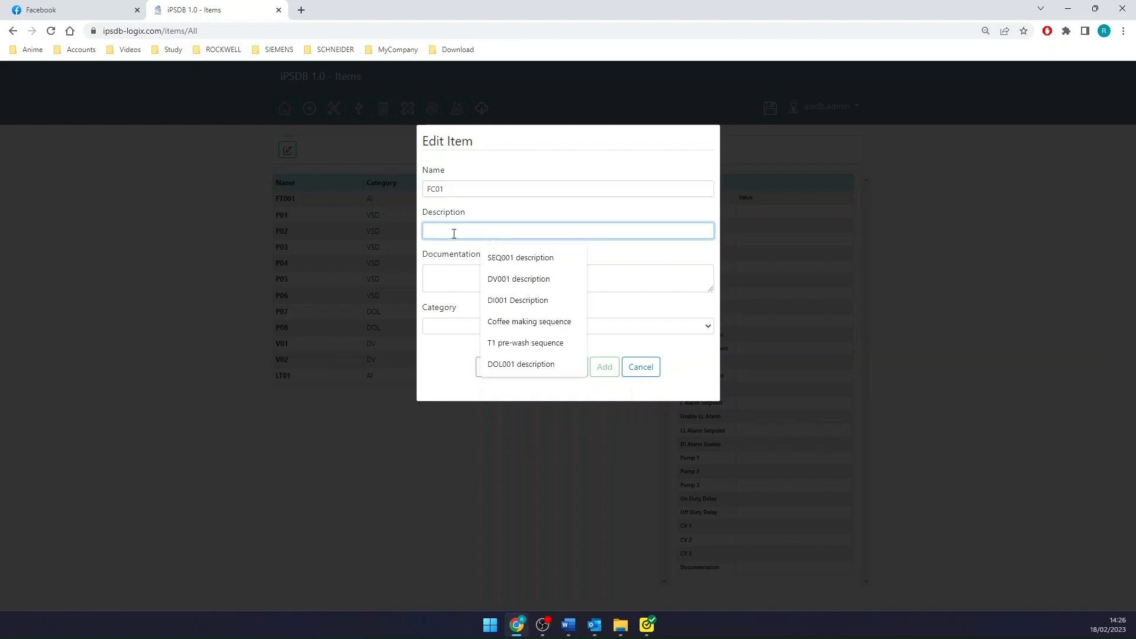
type("P01")
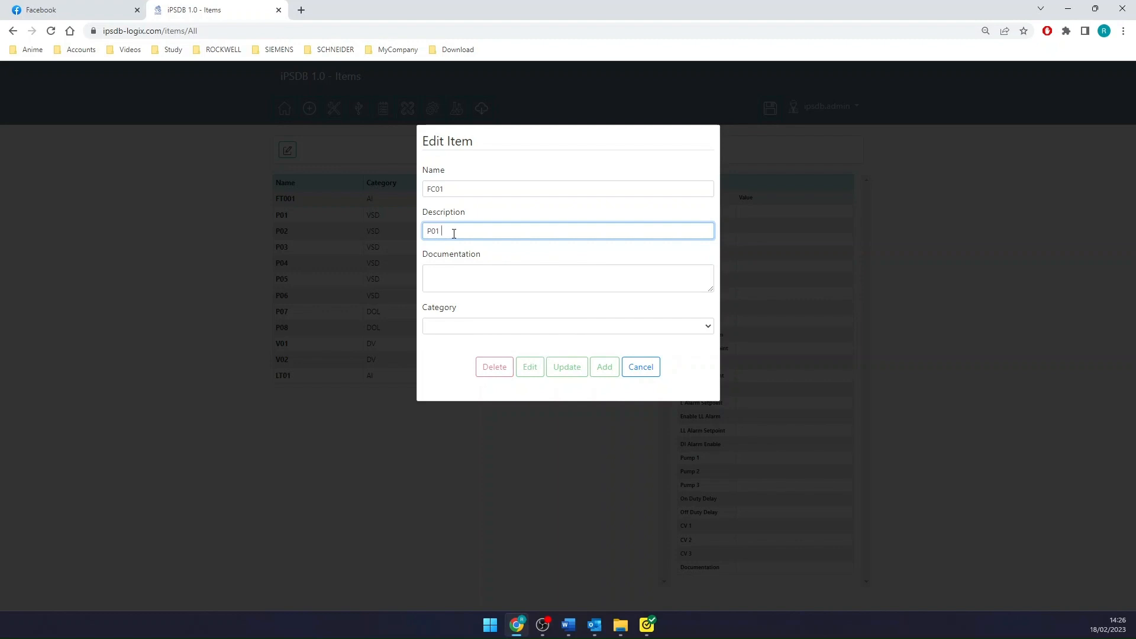
type(" outlet flow controller")
- Set FC01's category to PID with PV FT001 and CV P01, and add the item
left_click(448, 336)
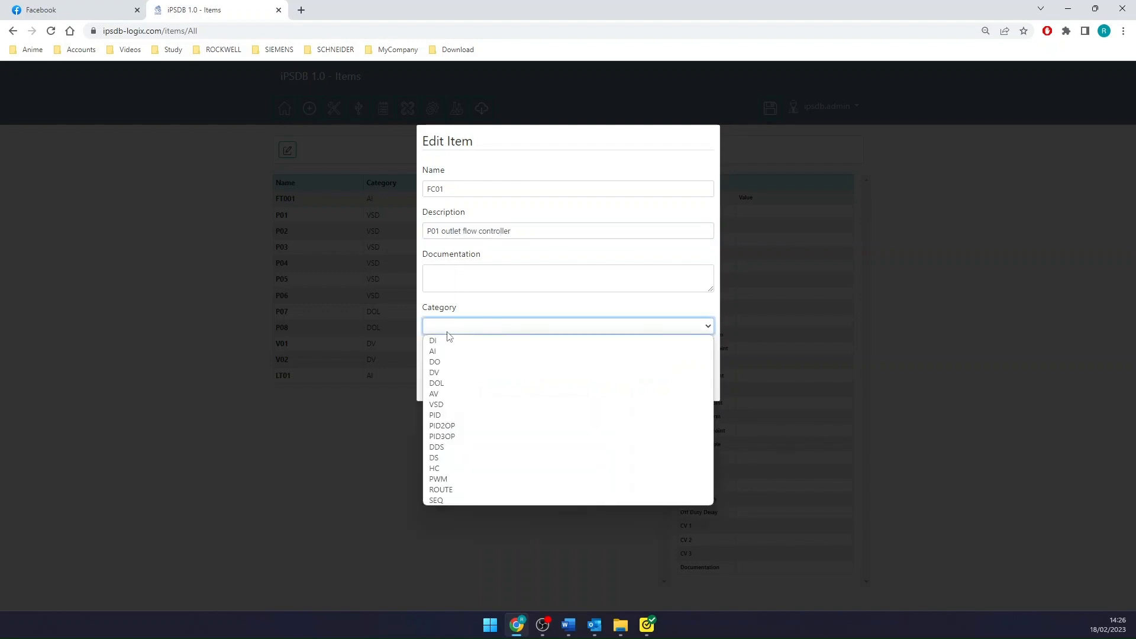
left_click(448, 416)
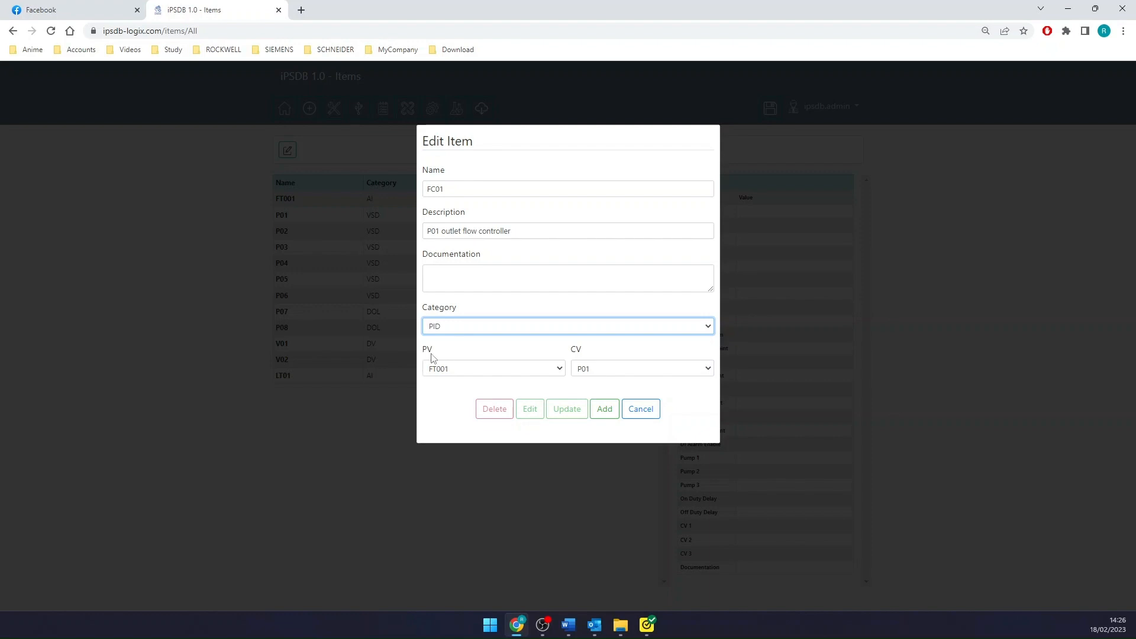
left_click(483, 370)
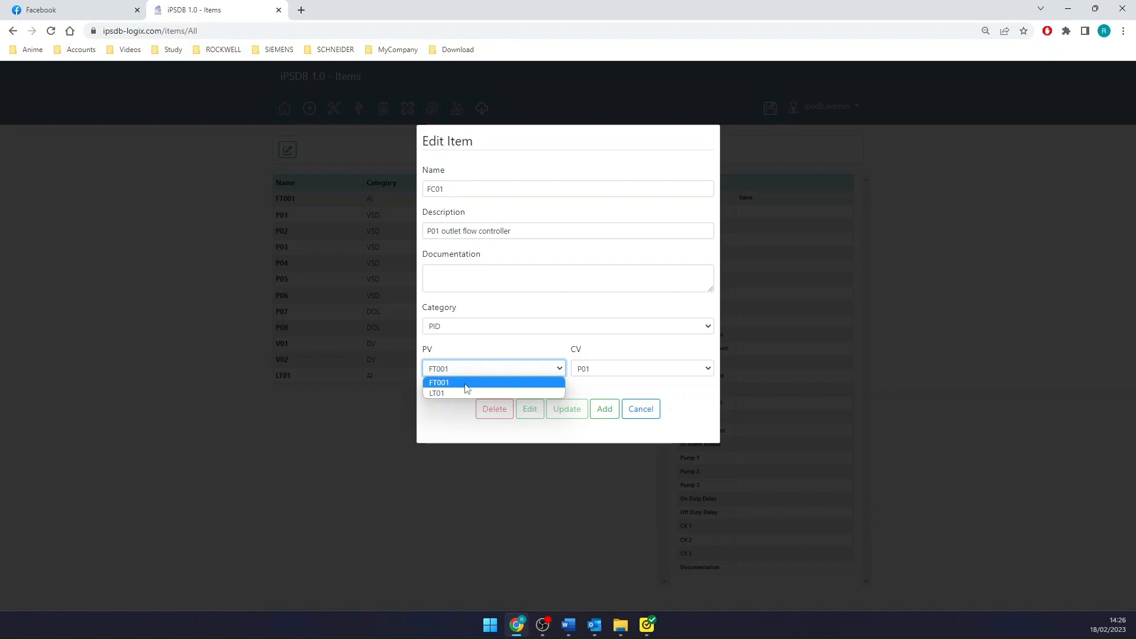
left_click(467, 388)
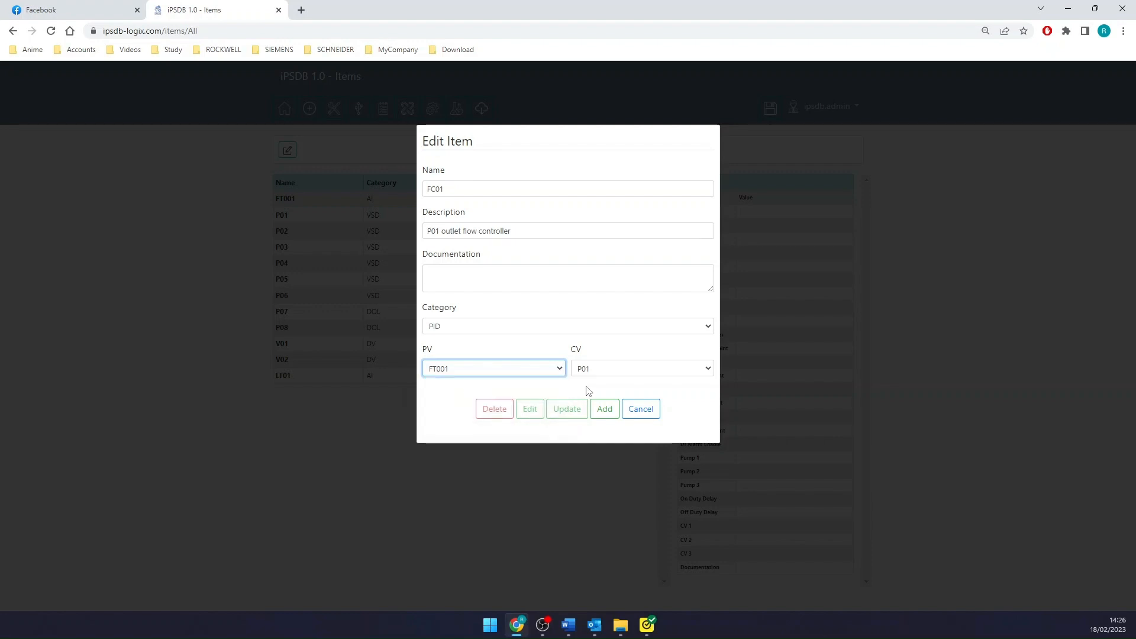
left_click(654, 372)
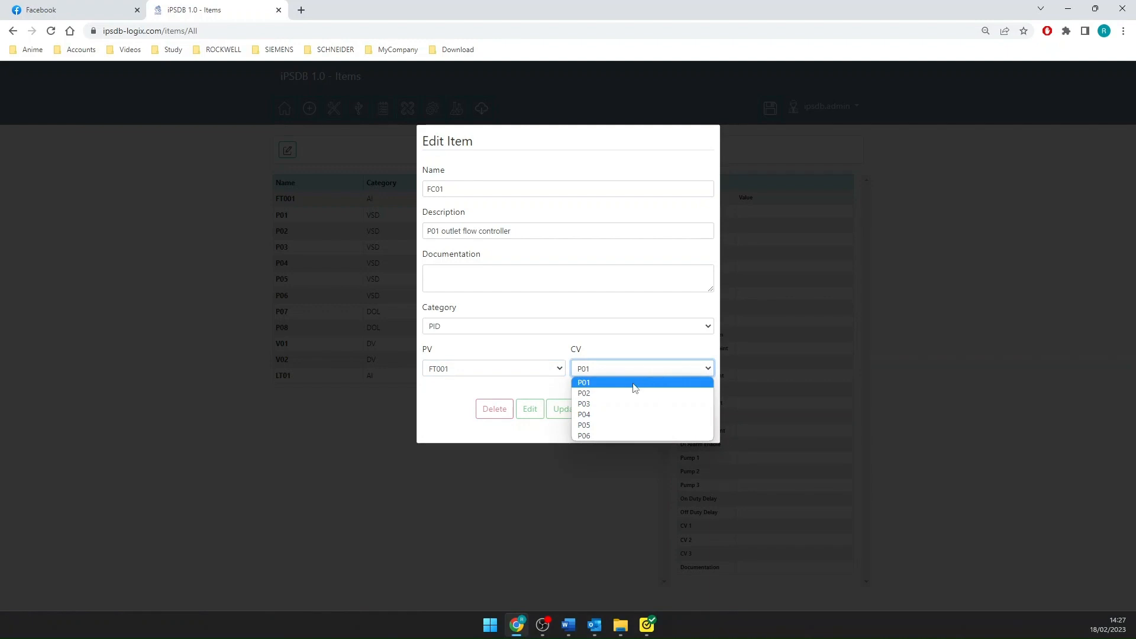
left_click(591, 383)
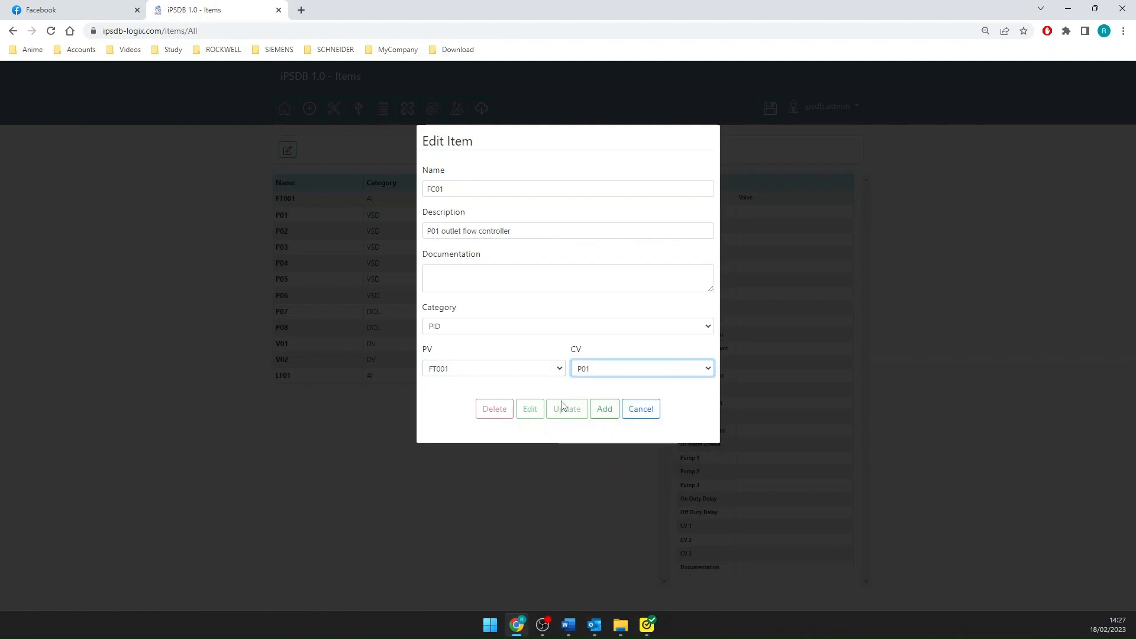
left_click(604, 409)
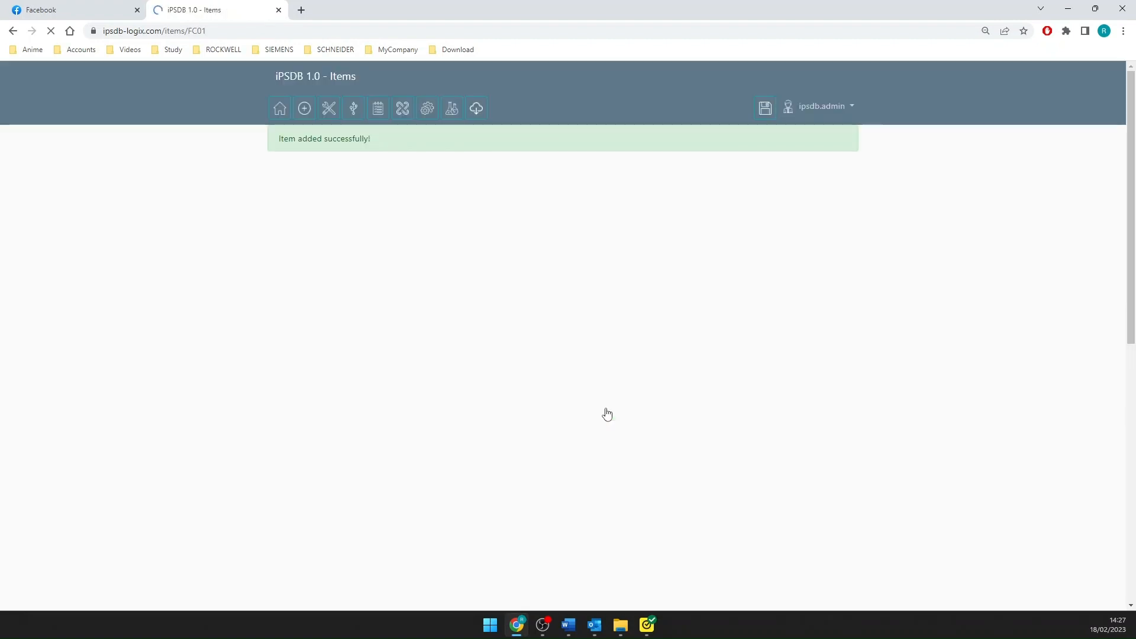
- Start another new item named FC02 with the description "P02 and P03 outlet flow controller"
scroll(231, 271, "down", 1)
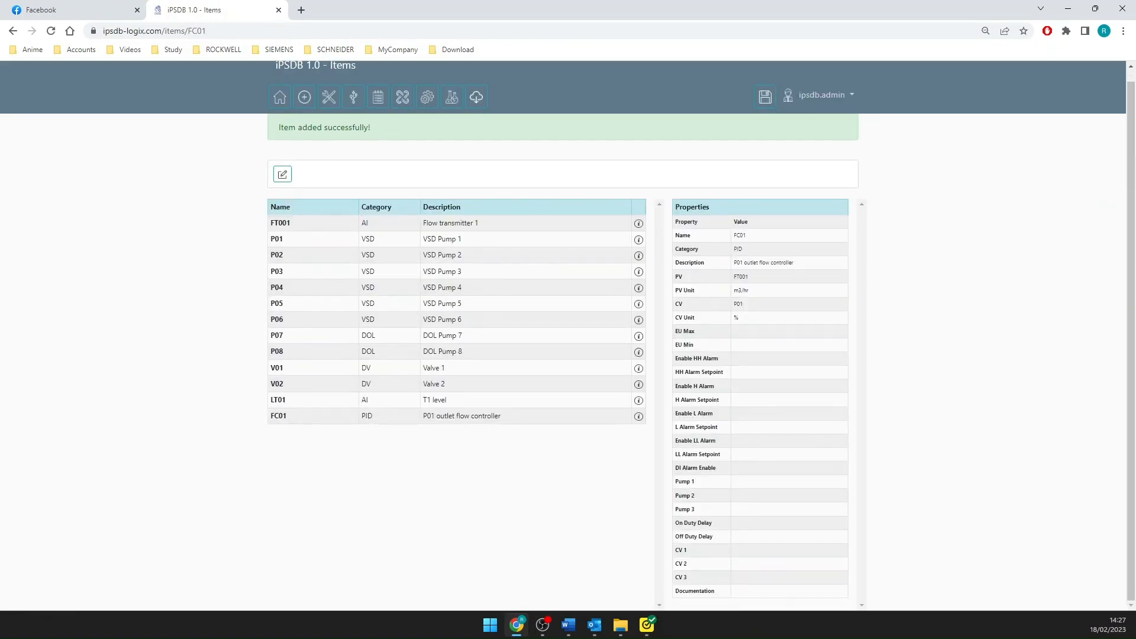
left_click(283, 175)
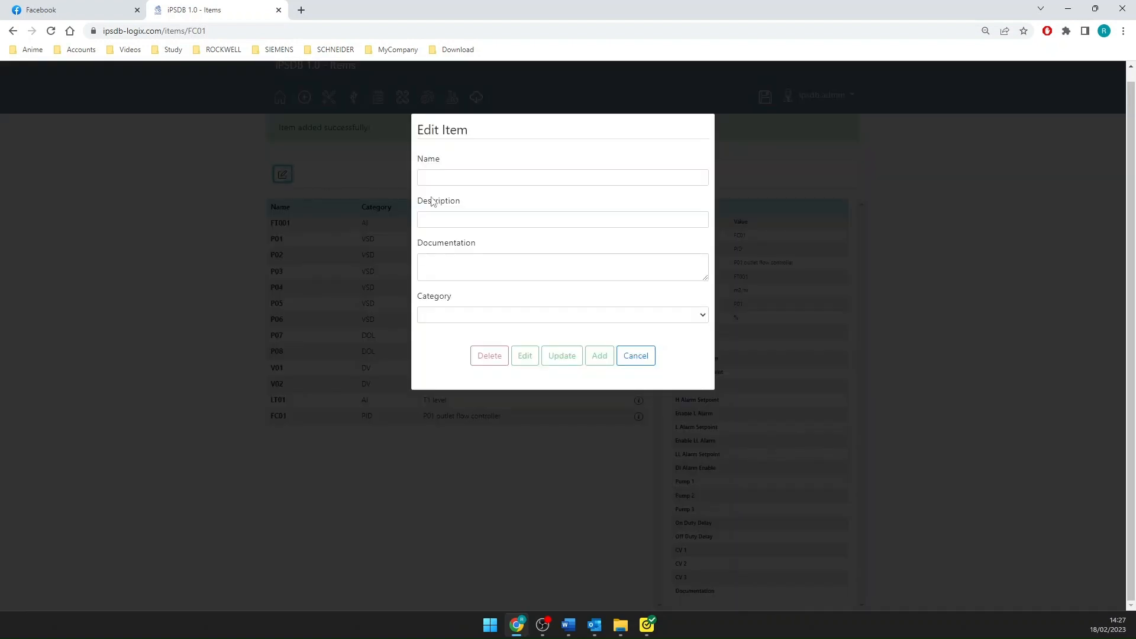
left_click(466, 178)
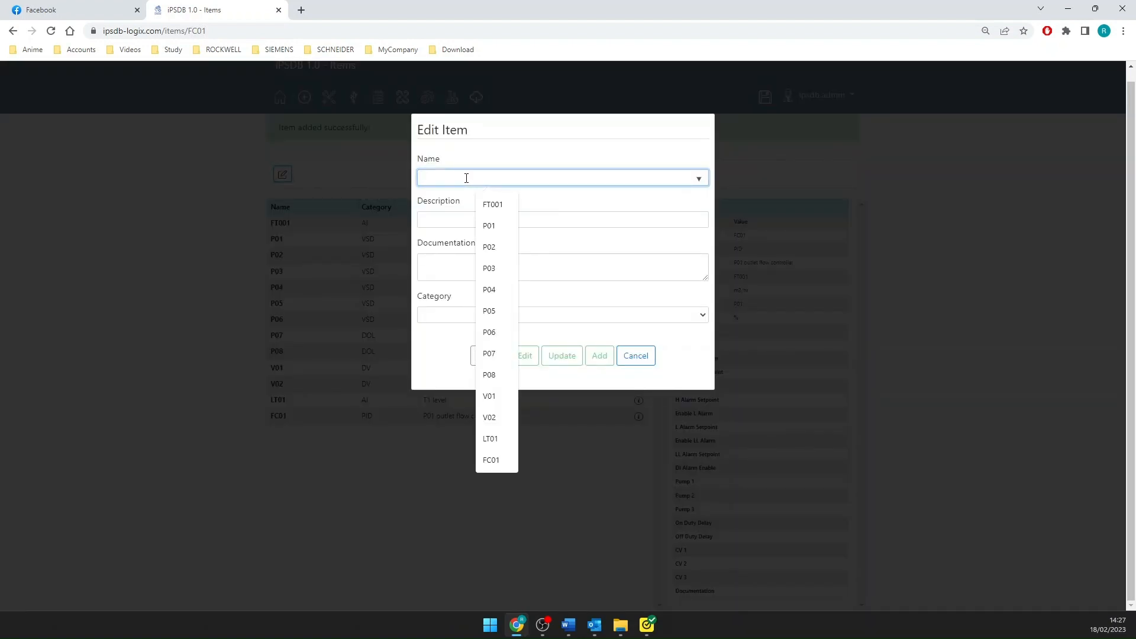
type("FC02")
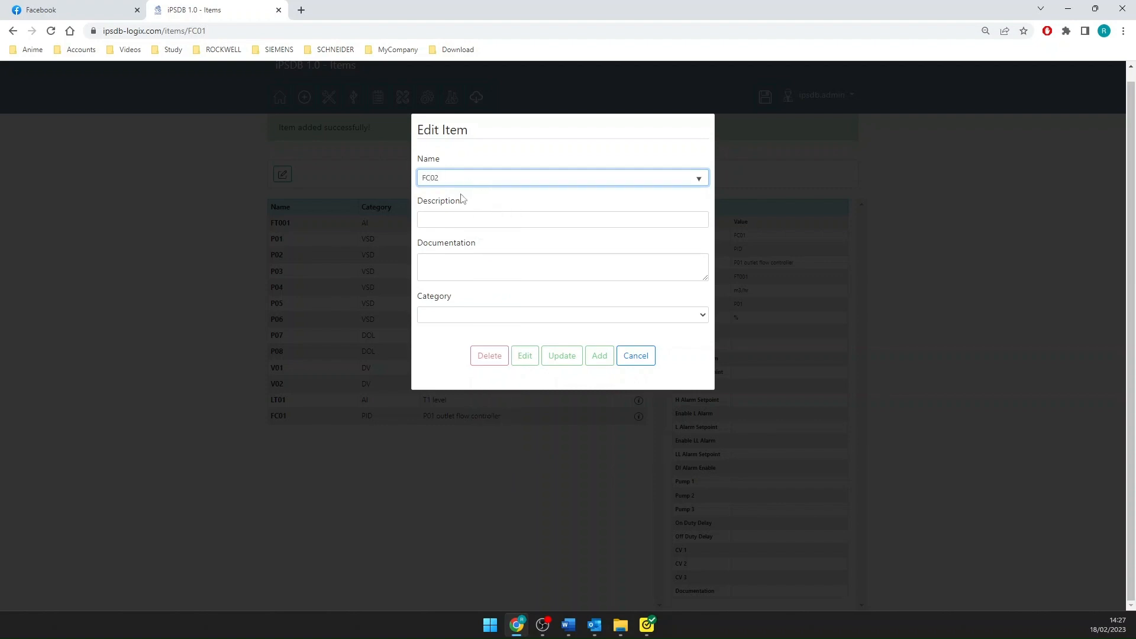
left_click(437, 219)
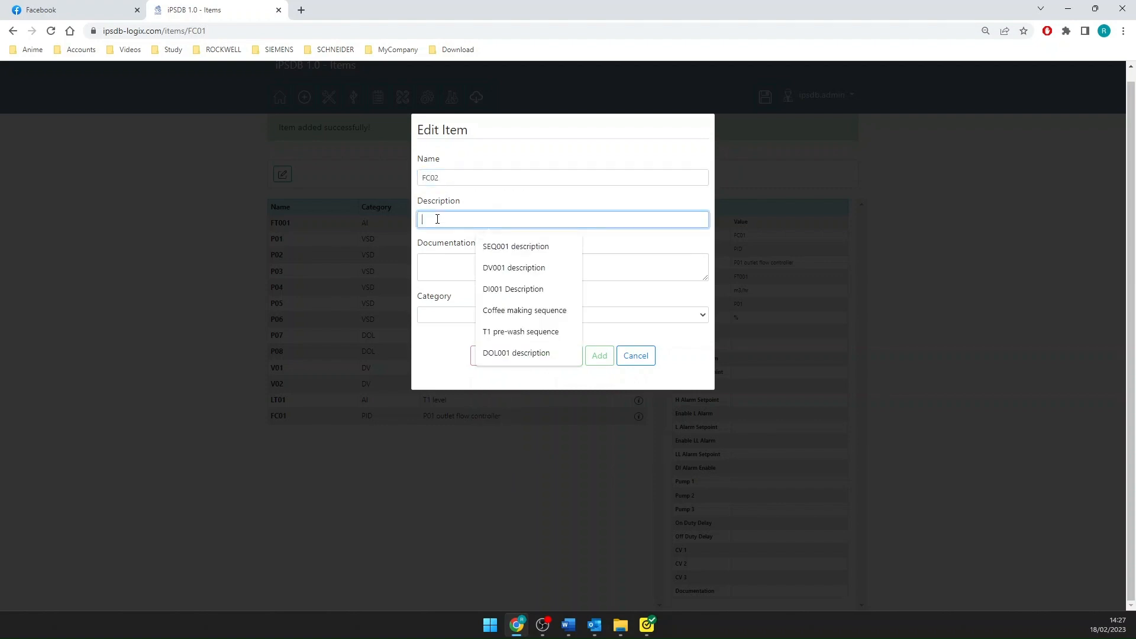
type("P02")
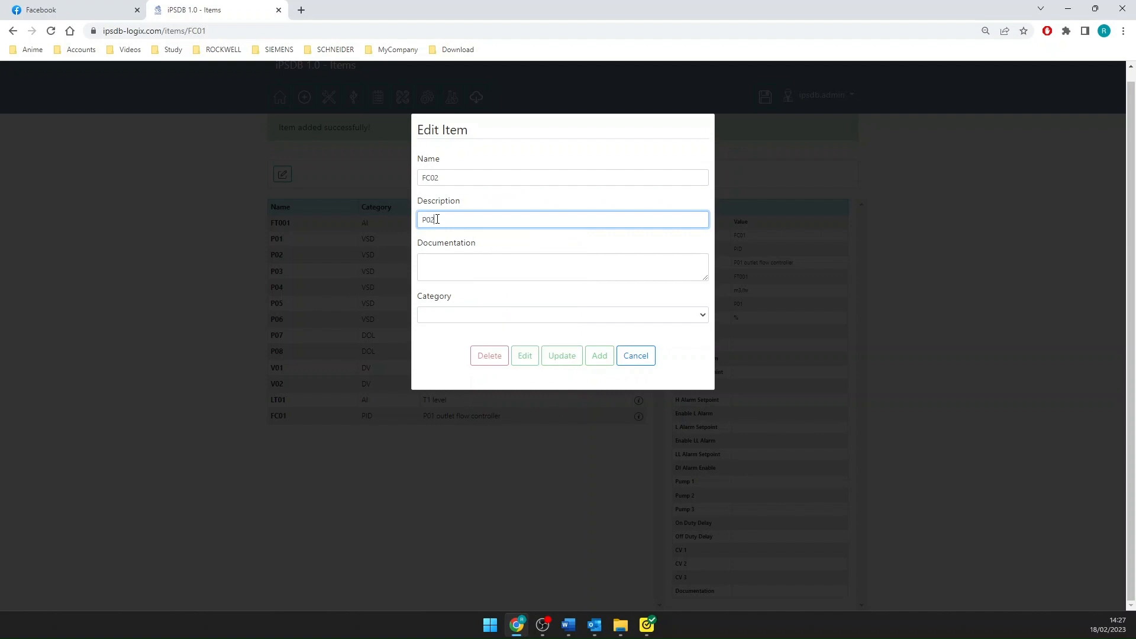
type(" and P03 outlet flow controller")
- Set FC02's category to PID2OP with CV 1 as P02 and CV 2 as P03, and add the item
left_click(469, 317)
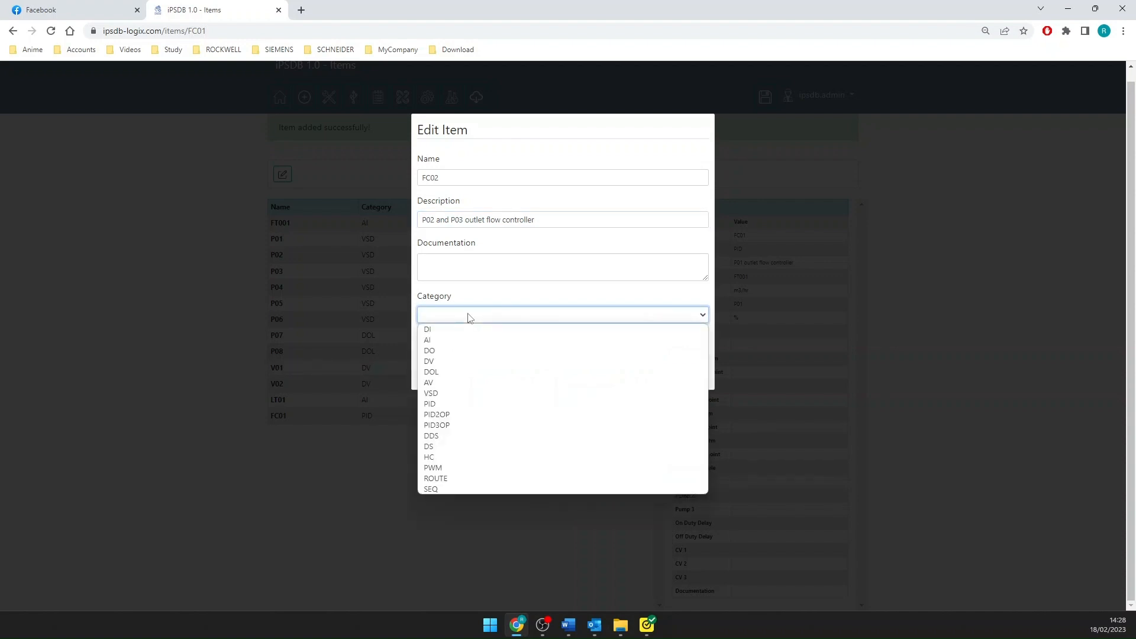
left_click(459, 416)
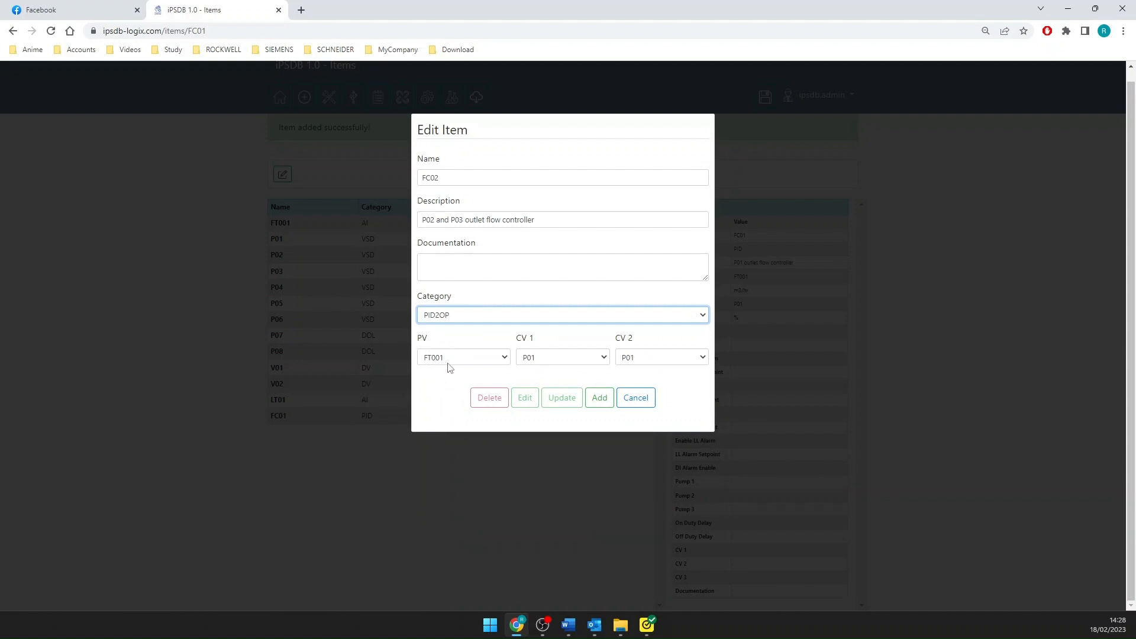
left_click(579, 364)
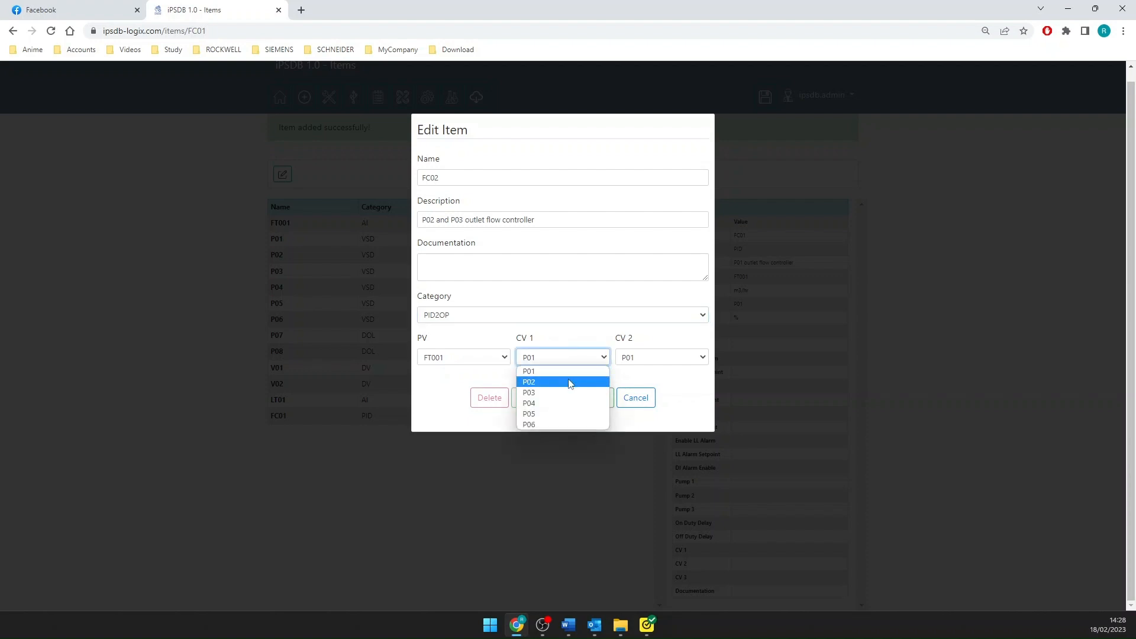
left_click(569, 382)
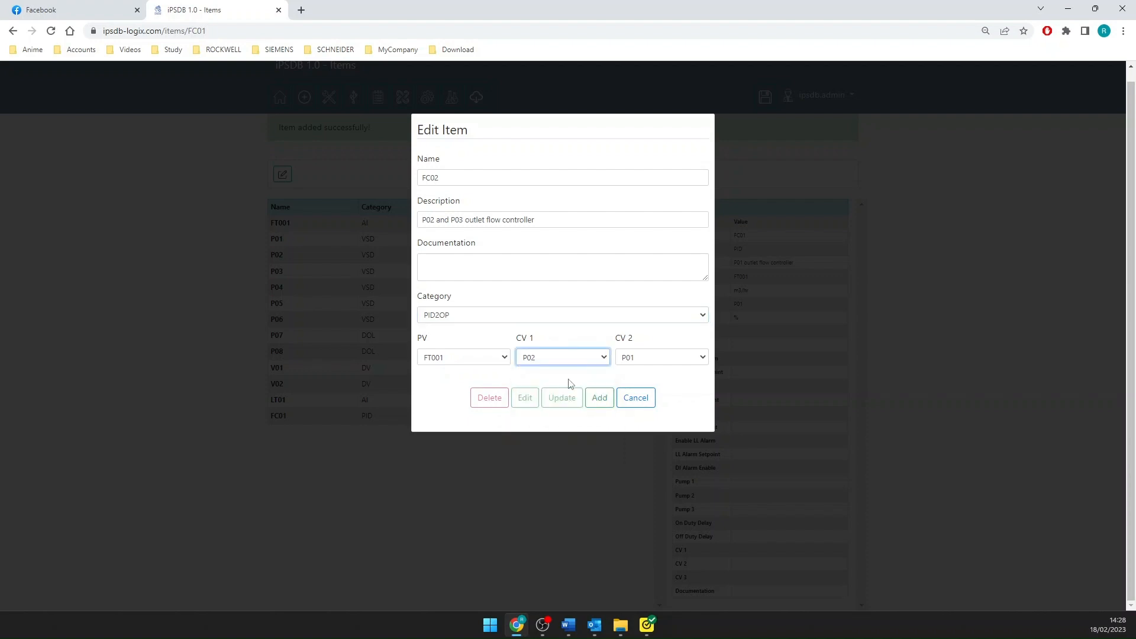
left_click(663, 362)
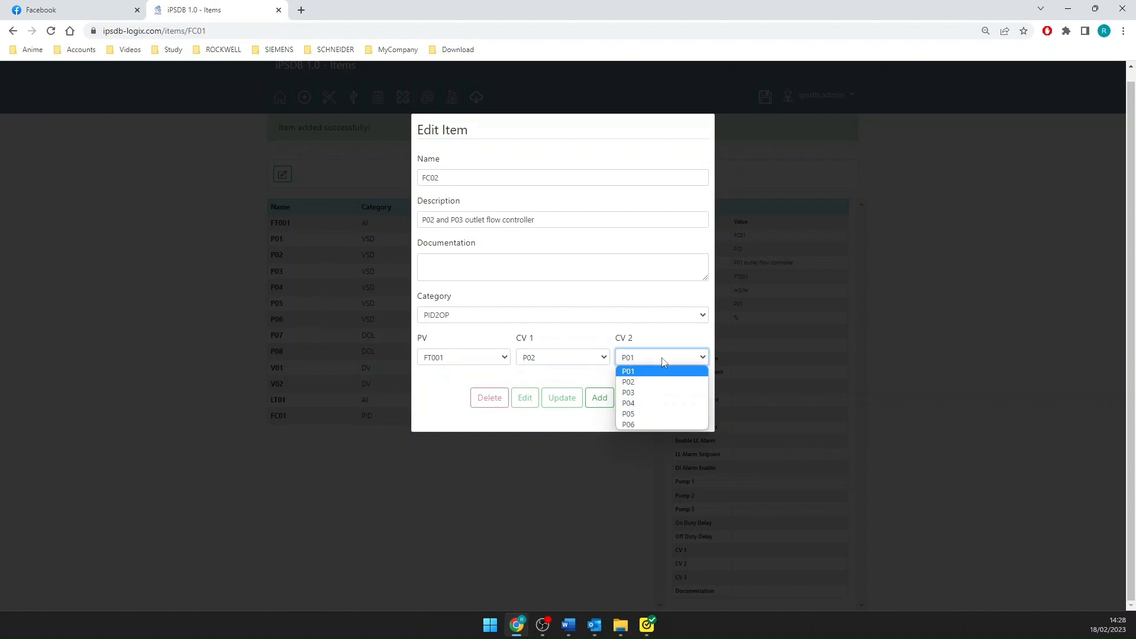
left_click(661, 392)
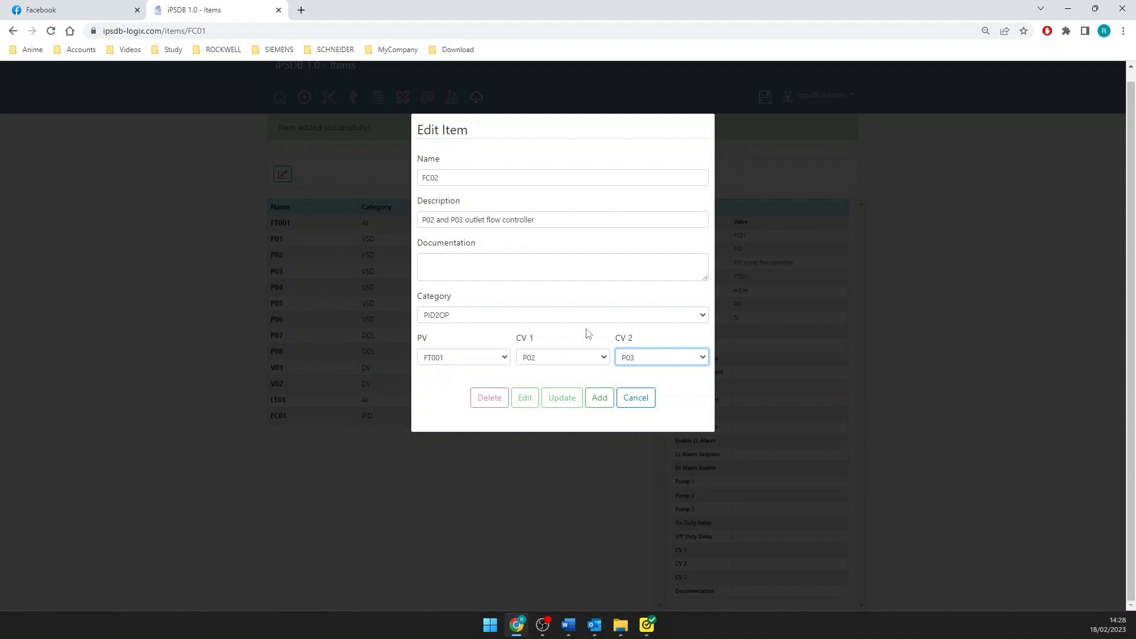
left_click(601, 401)
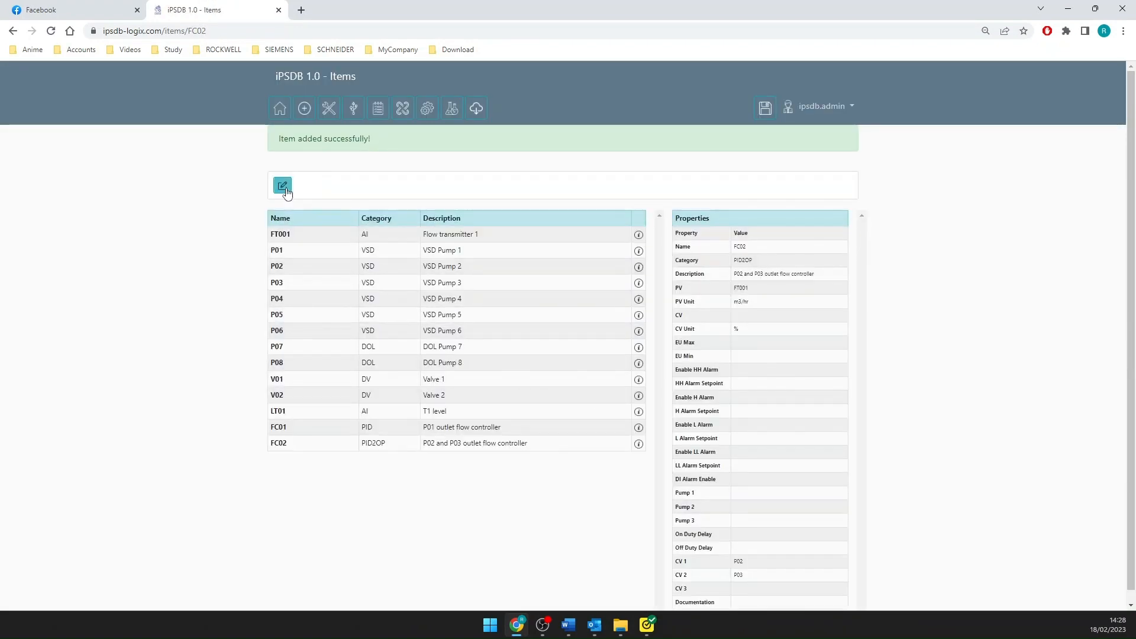
- Start a third new item named FC03 with the description "P04, P05 and P06 outlet flow controller"
left_click(283, 186)
left_click(498, 188)
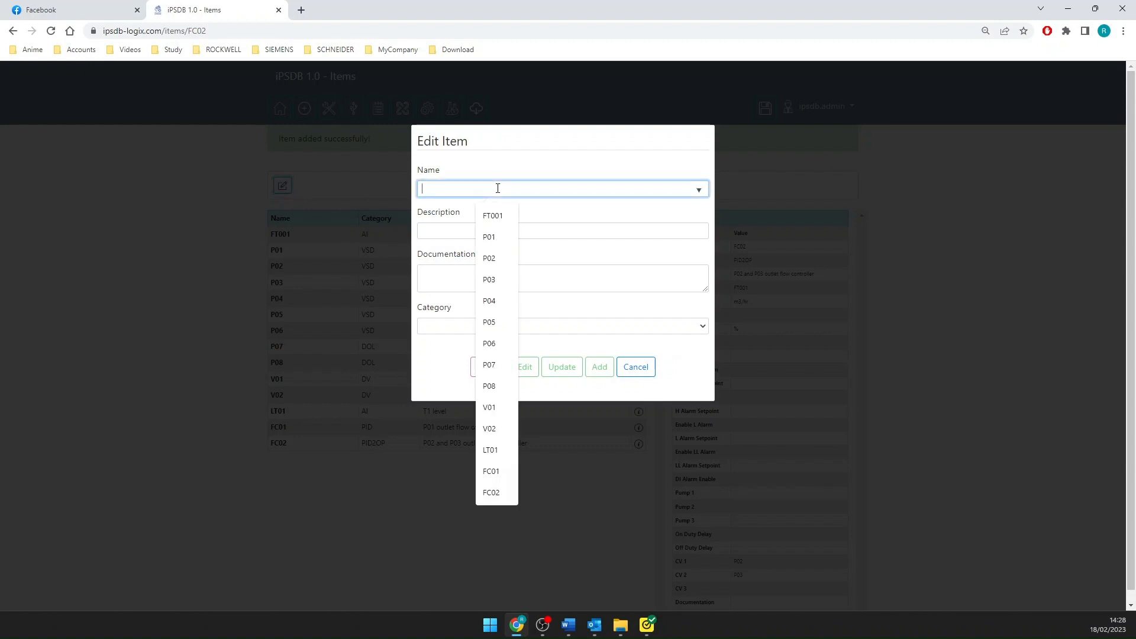
type("FC")
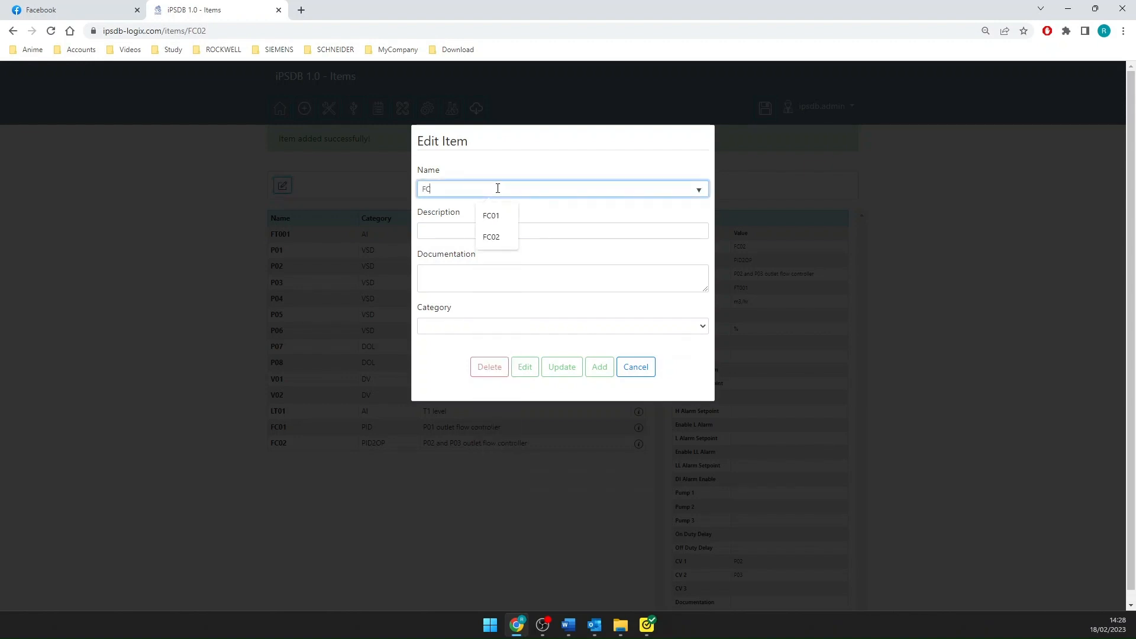
type("03")
left_click(441, 231)
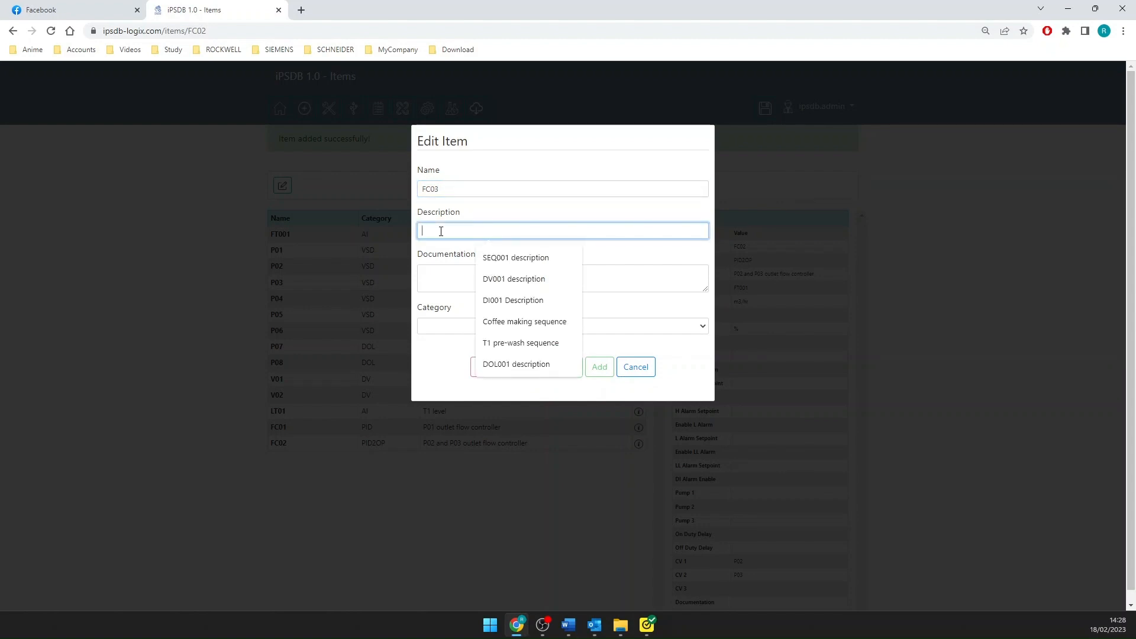
type("P04")
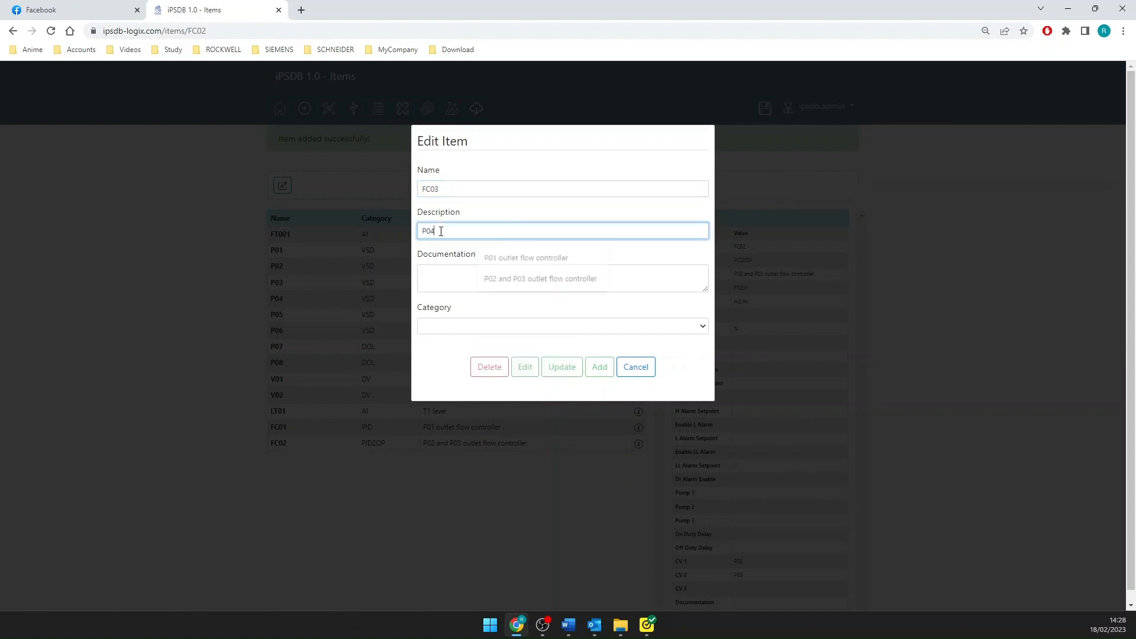
type(", P")
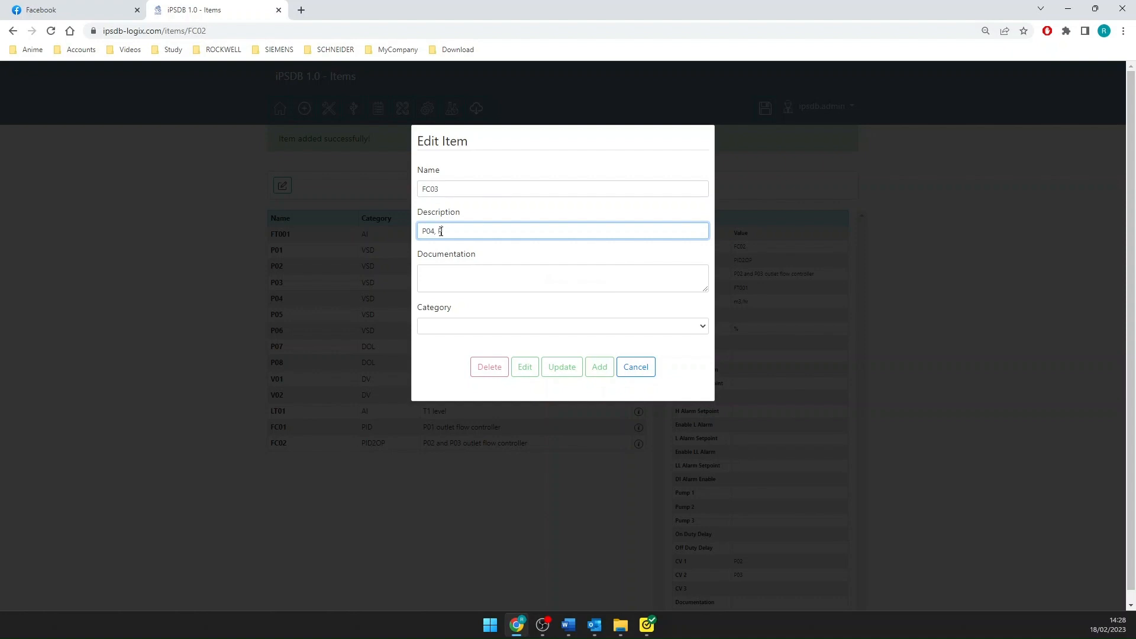
type("05 and P06 outlet flow")
type("cvon")
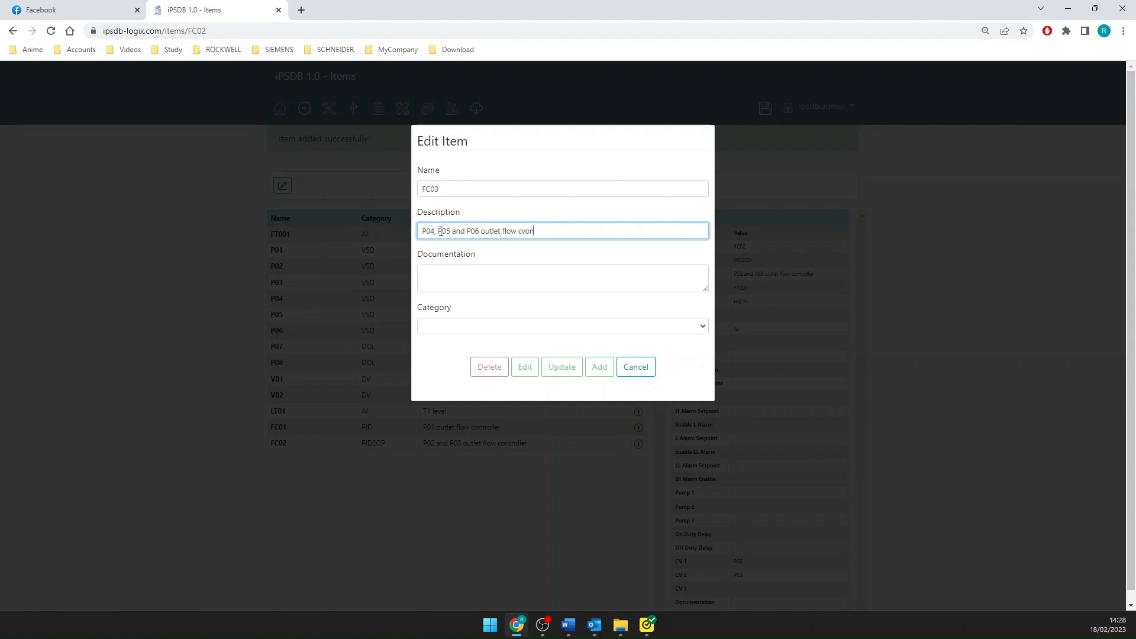
key("BackSpace")
key("BackSpace")
key("BackSpace")
type("ontroller")
- Set FC03's category to PID3OP with CV 1 as P04, CV 2 as P05 and CV 3 as P06, and add the item
left_click(446, 326)
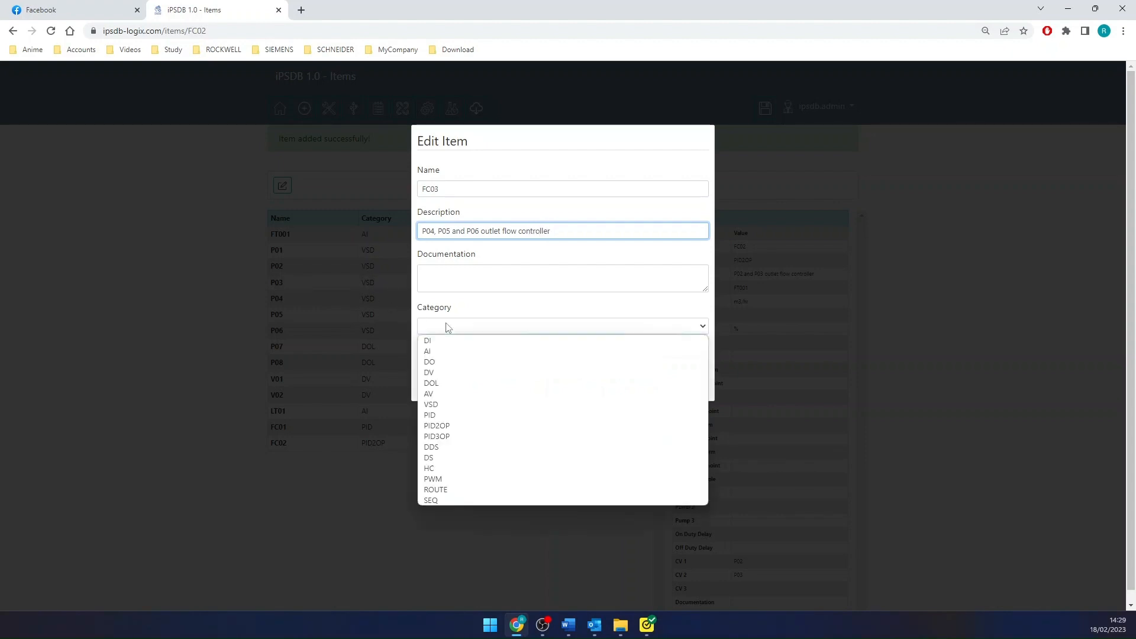
left_click(464, 438)
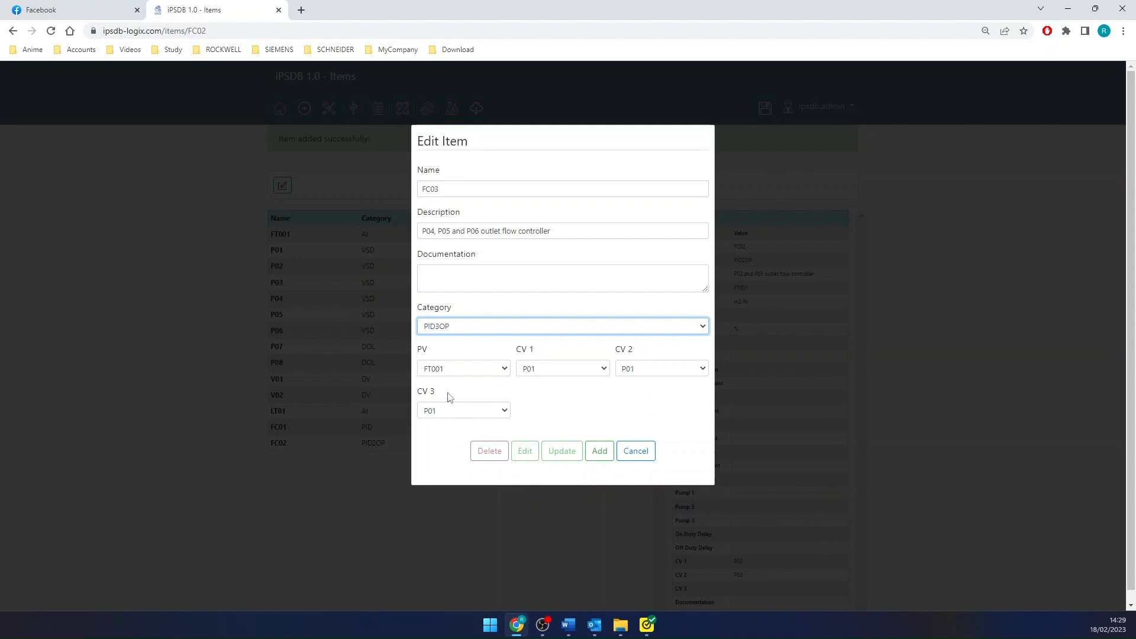
left_click(583, 373)
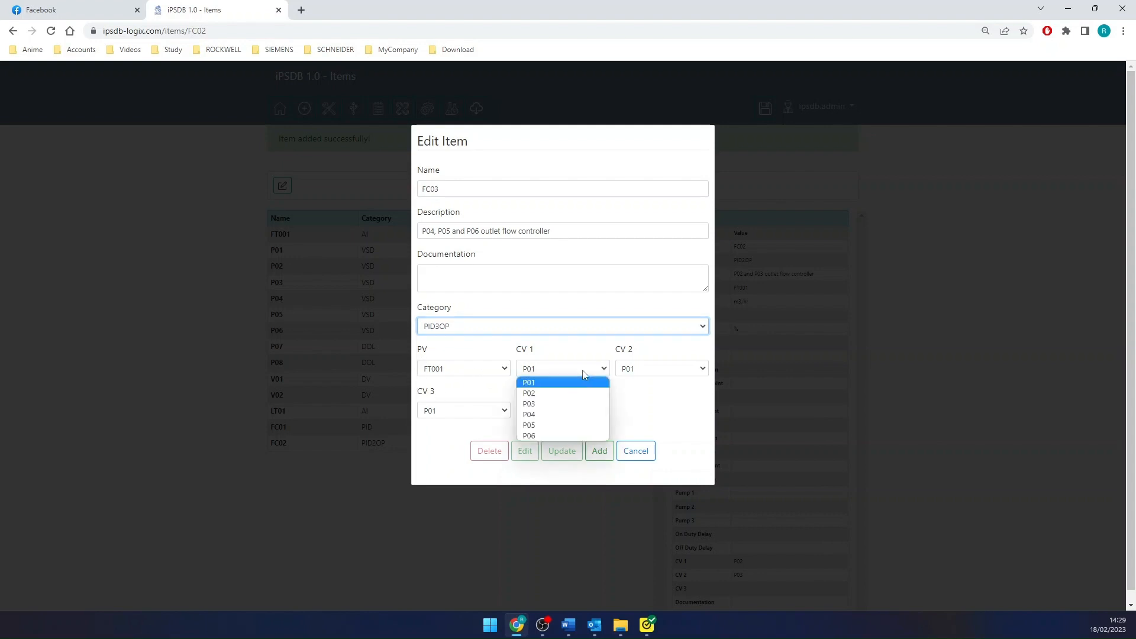
left_click(575, 415)
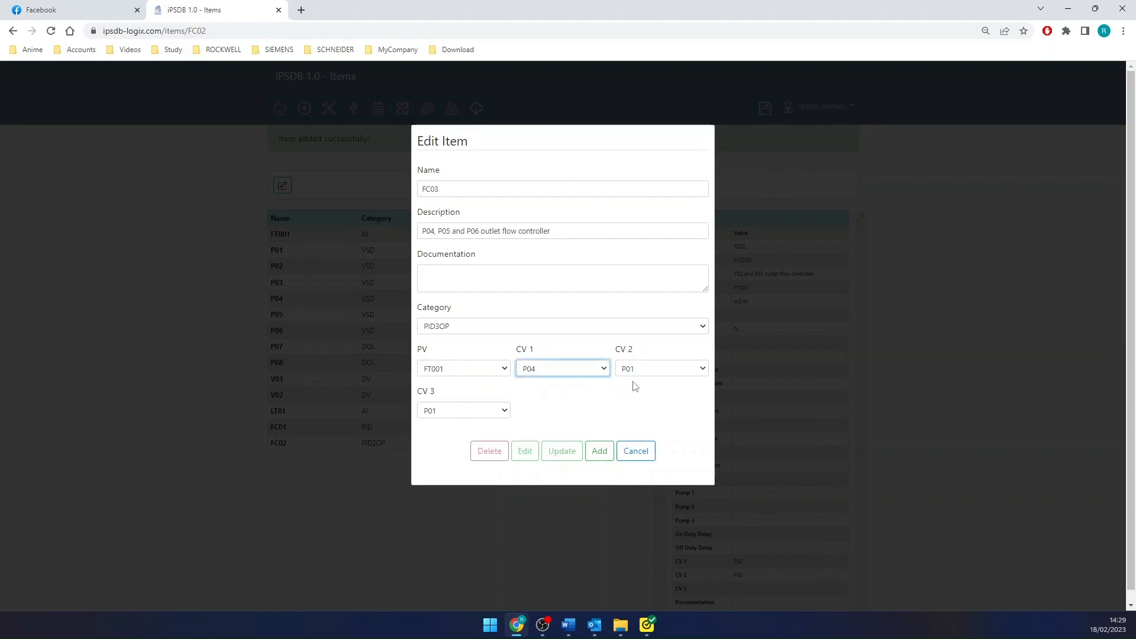
left_click(649, 373)
left_click(638, 426)
left_click(485, 408)
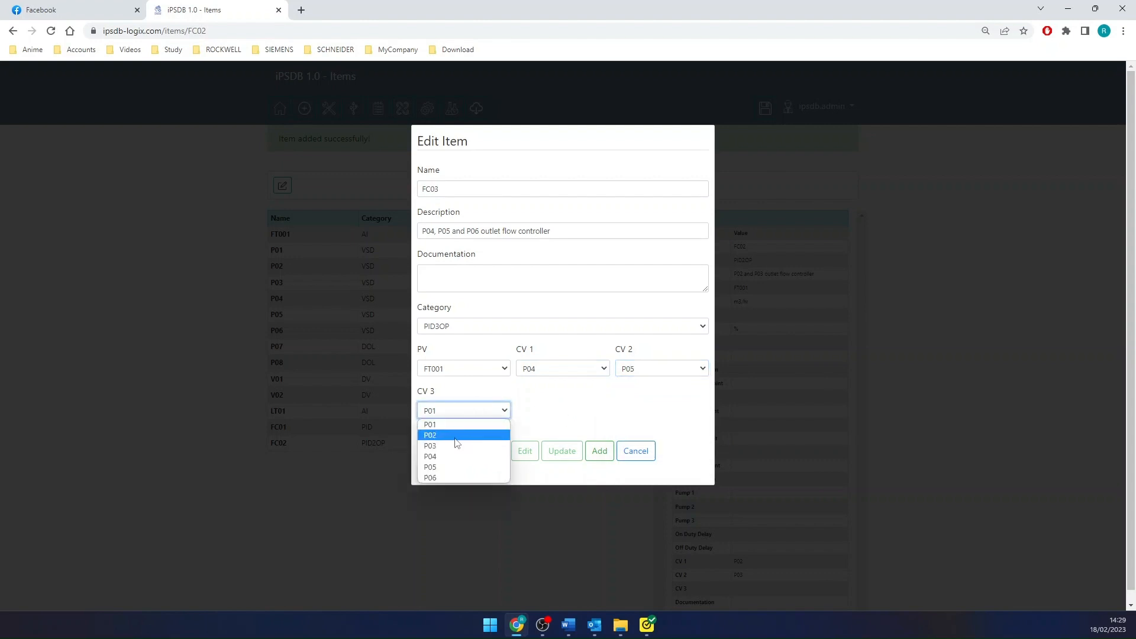
left_click(441, 476)
left_click(598, 451)
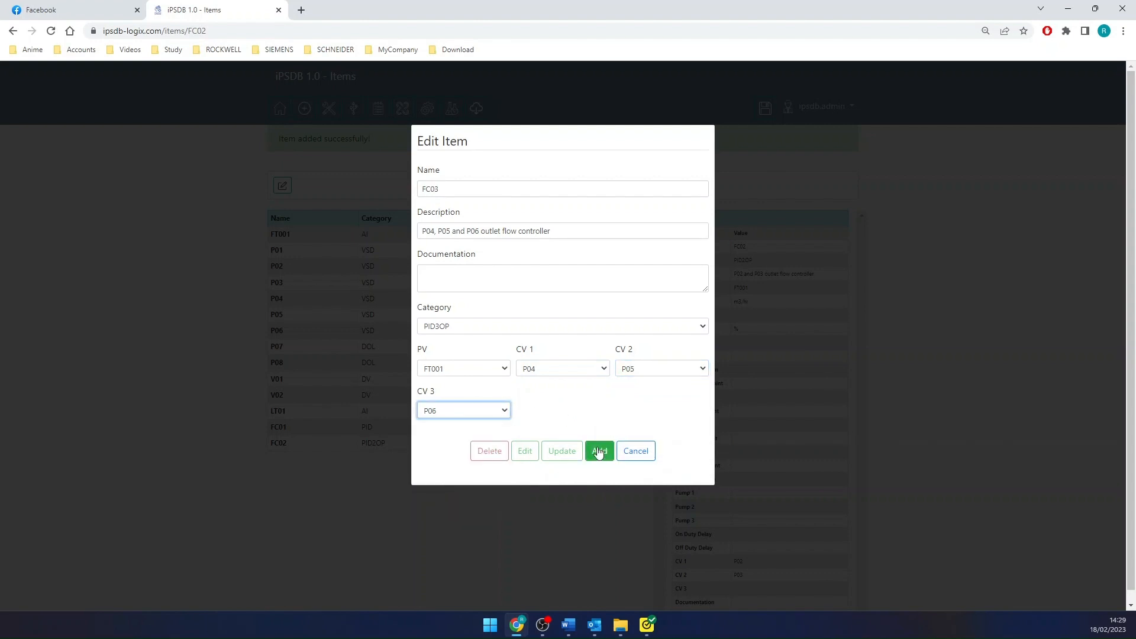
left_click(598, 451)
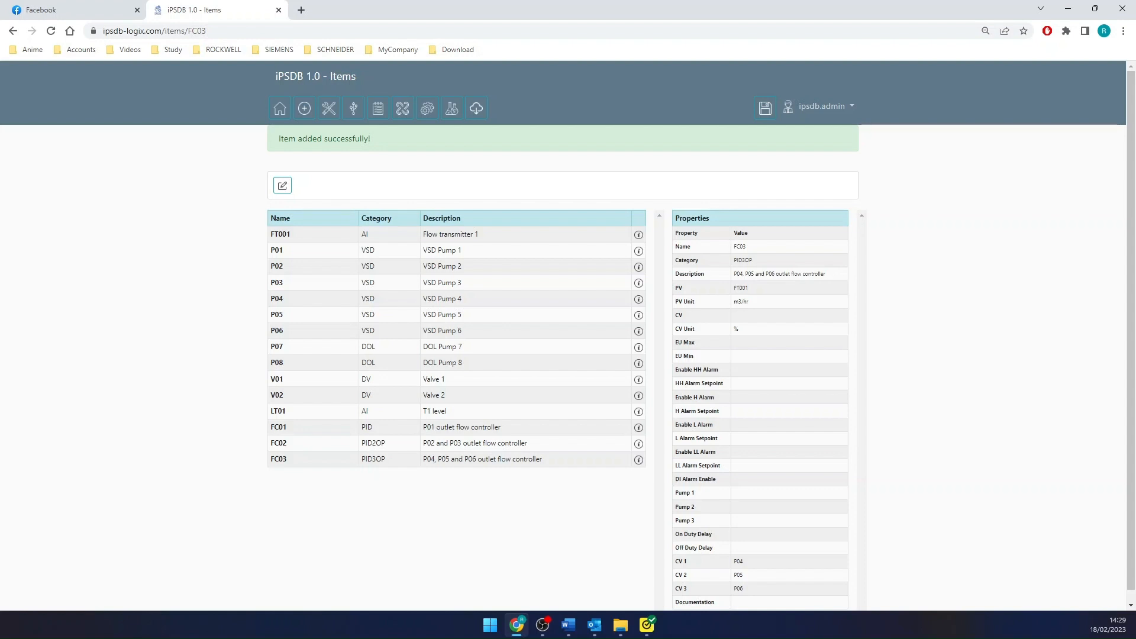
- Start a new item named DDS01 with the description "P04, P05 and P06 controller"
left_click(282, 185)
left_click(509, 190)
type("D")
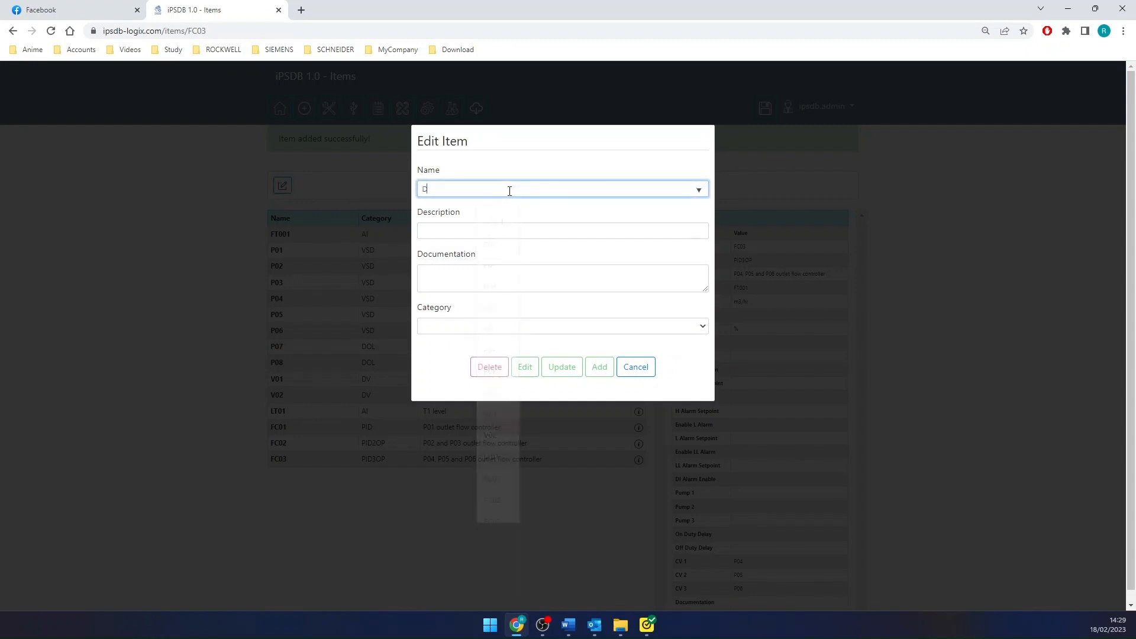
type("DS01")
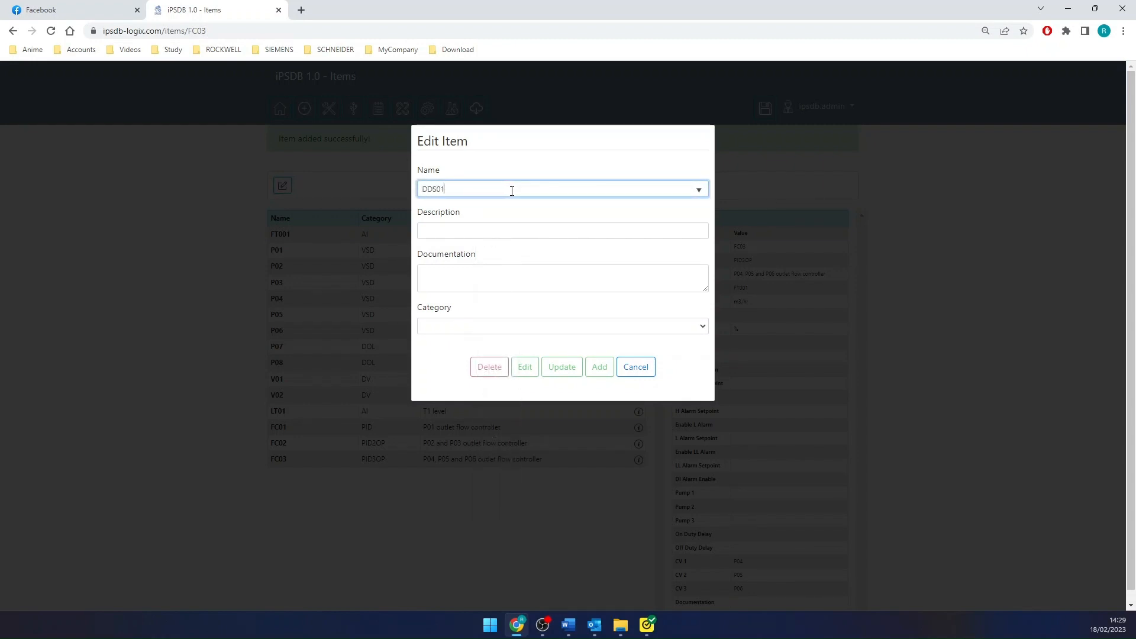
left_click(425, 232)
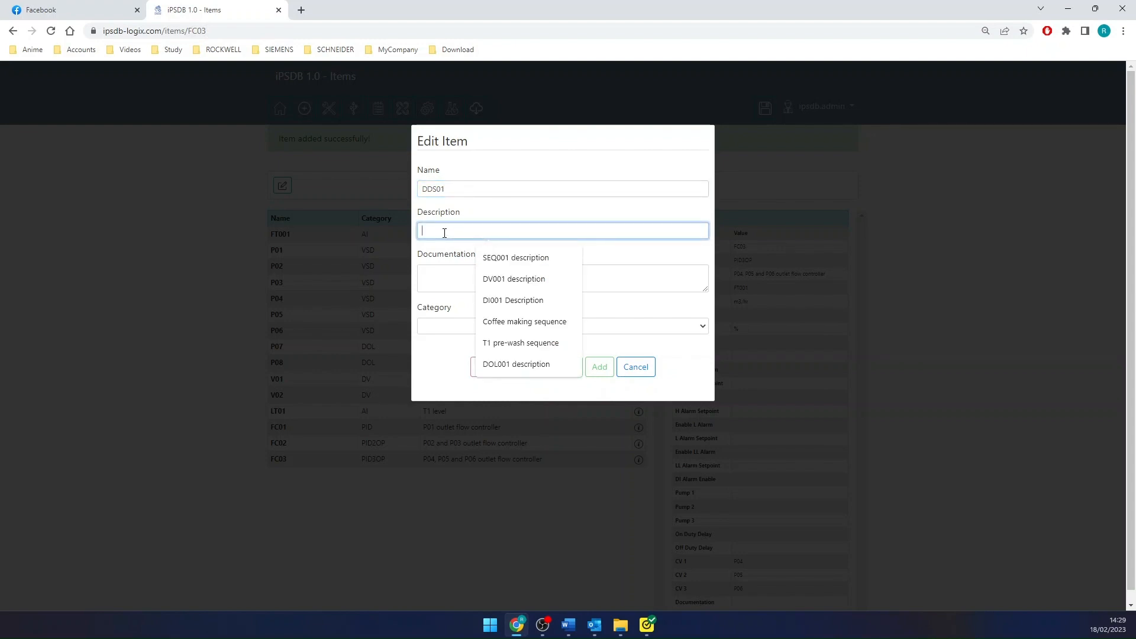
type("P04")
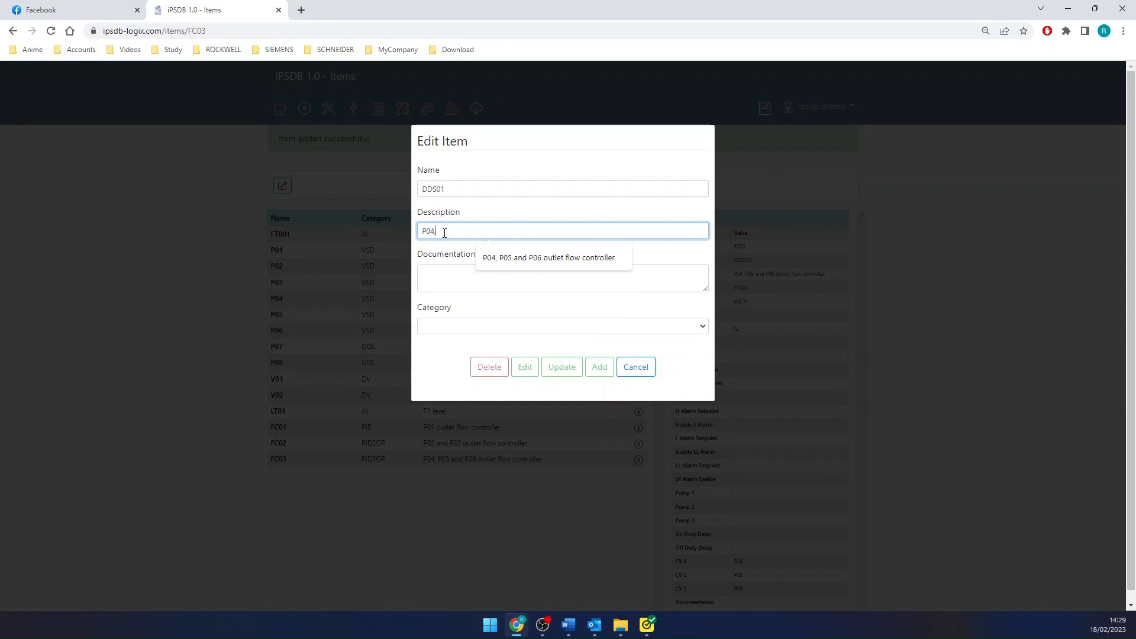
type(", P05 and P06 control")
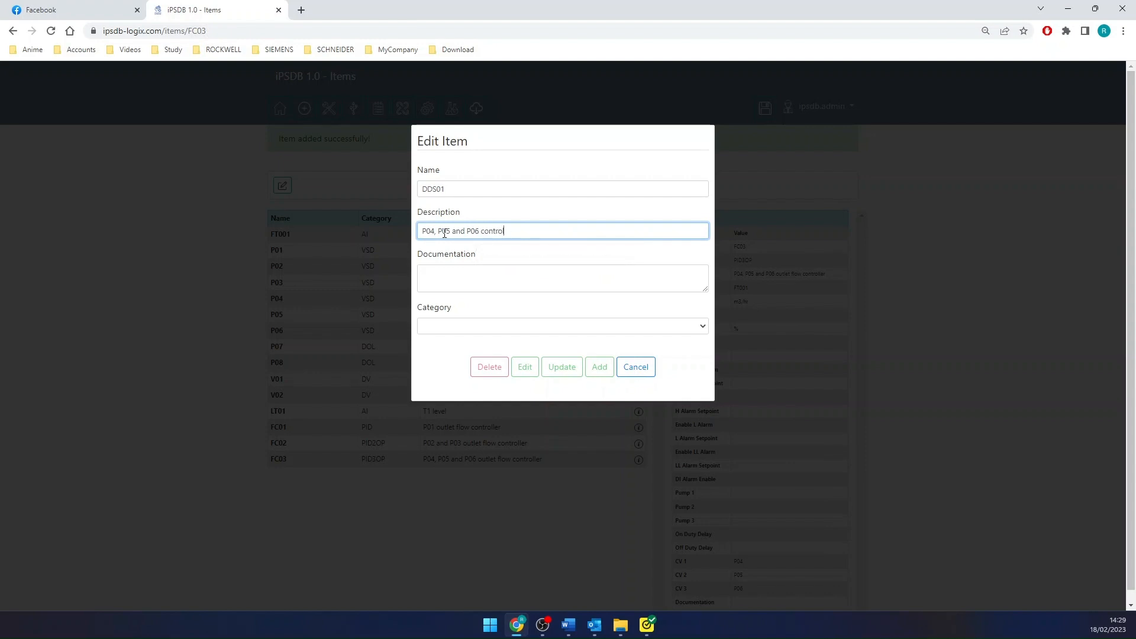
type("erer")
key("Return")
- Set DDS01's category to DDS with pumps P04, P05 and P06 in order and a 6-hour duty time, and add the item
left_click(441, 327)
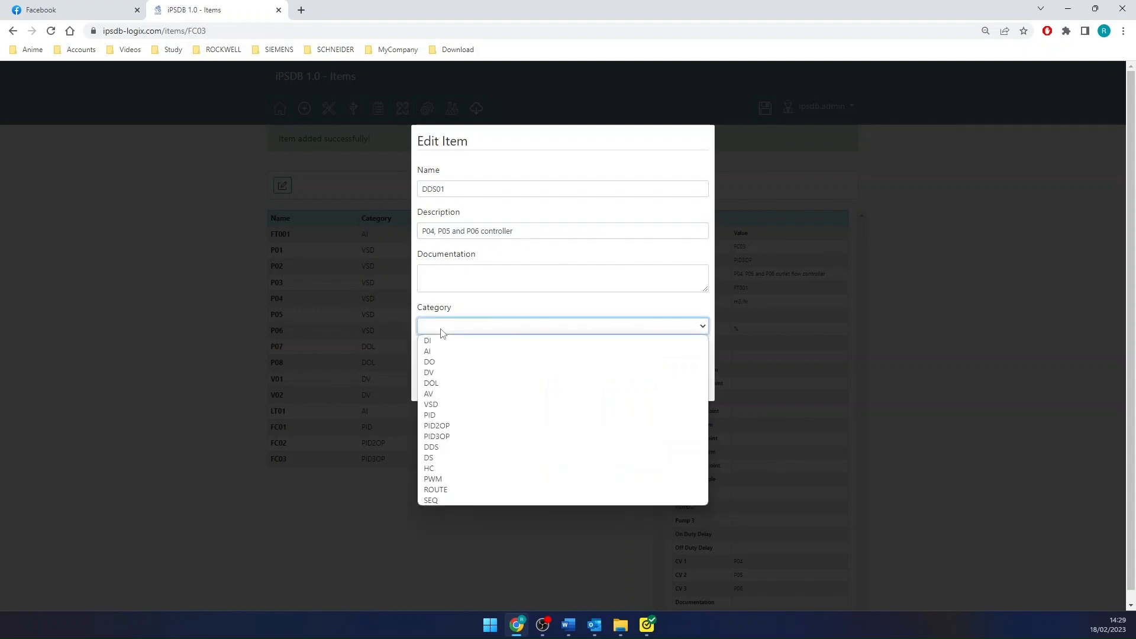
left_click(435, 448)
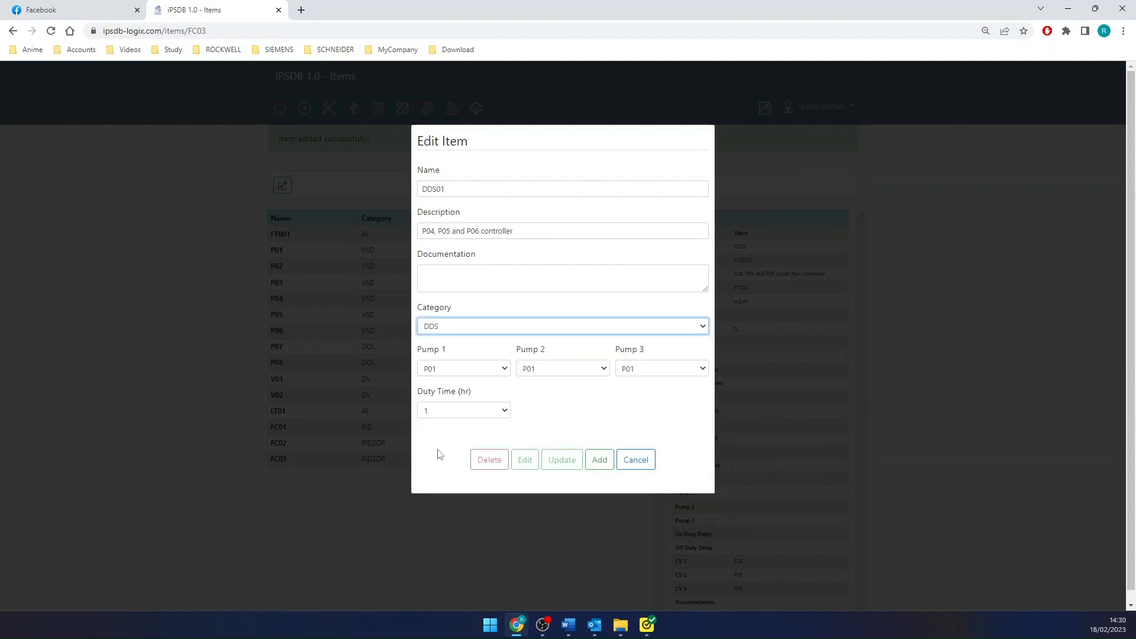
left_click(479, 368)
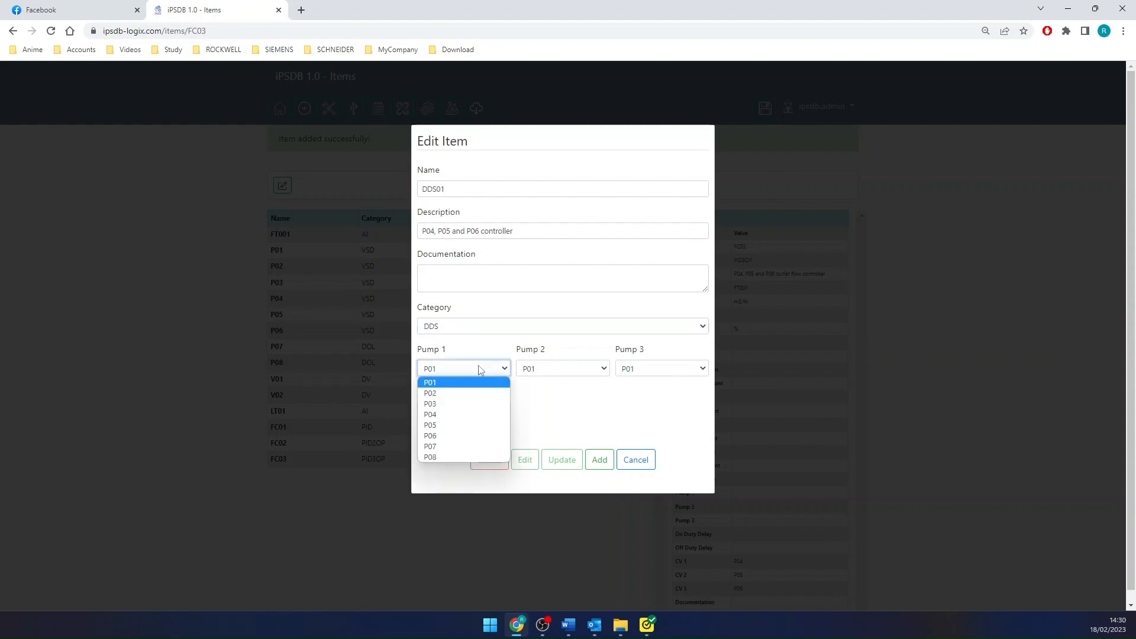
left_click(462, 416)
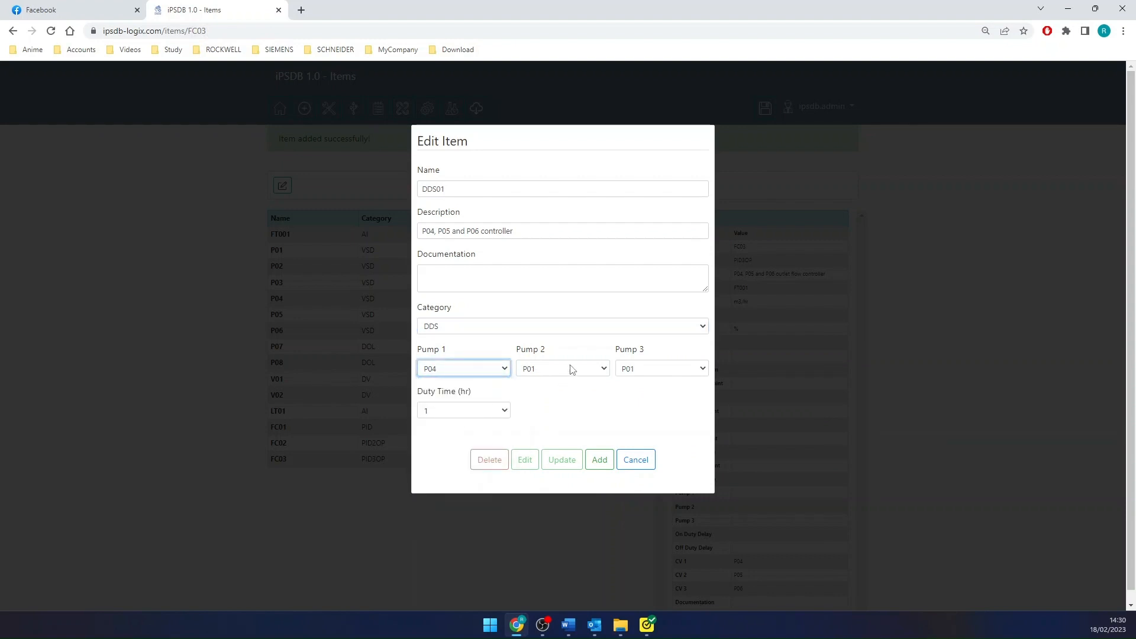
left_click(569, 368)
left_click(555, 425)
left_click(651, 368)
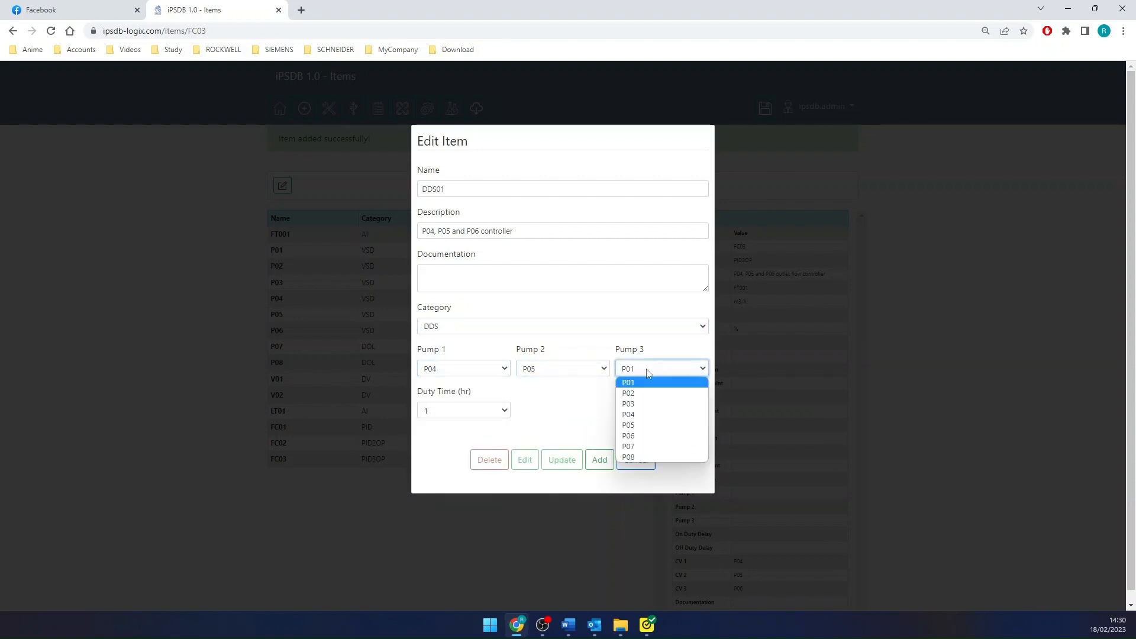
left_click(640, 433)
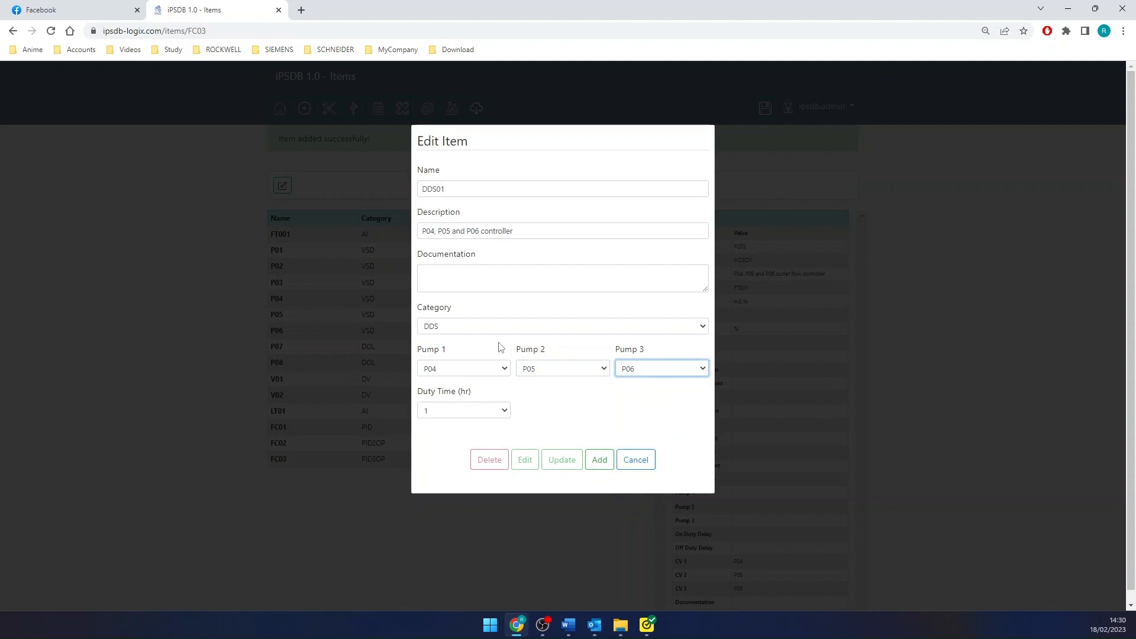
left_click(467, 414)
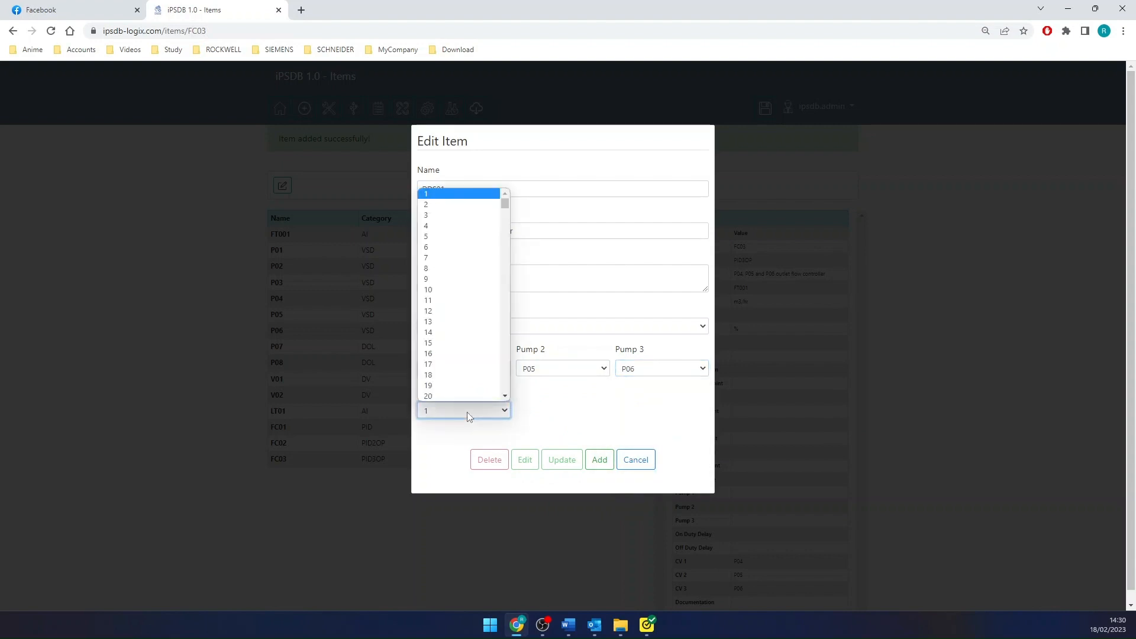
left_click(459, 248)
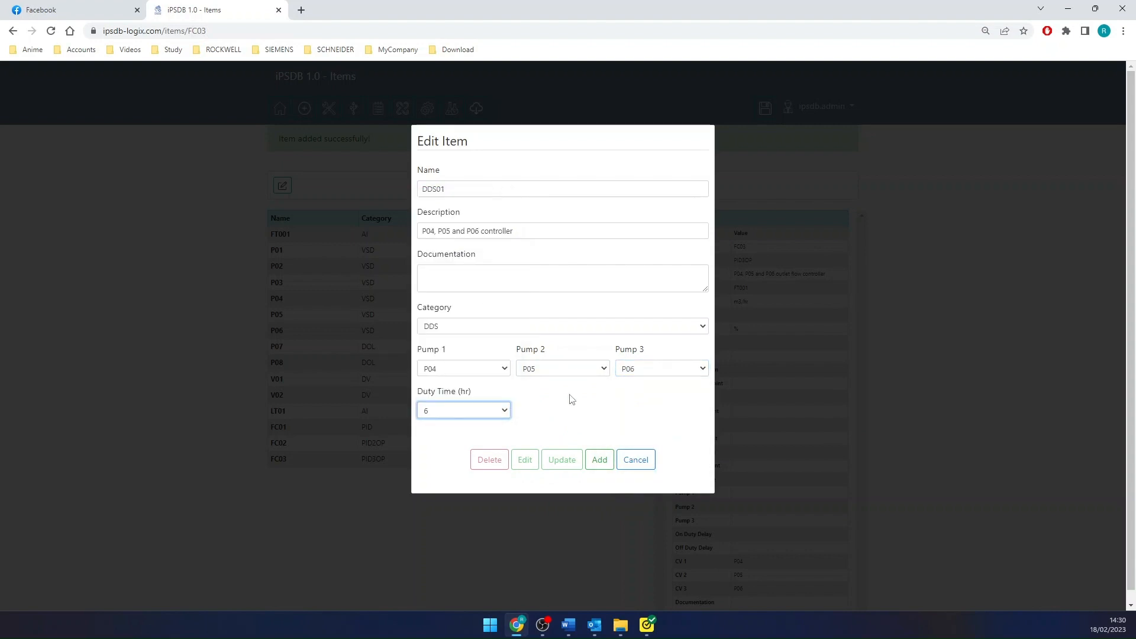
left_click(599, 461)
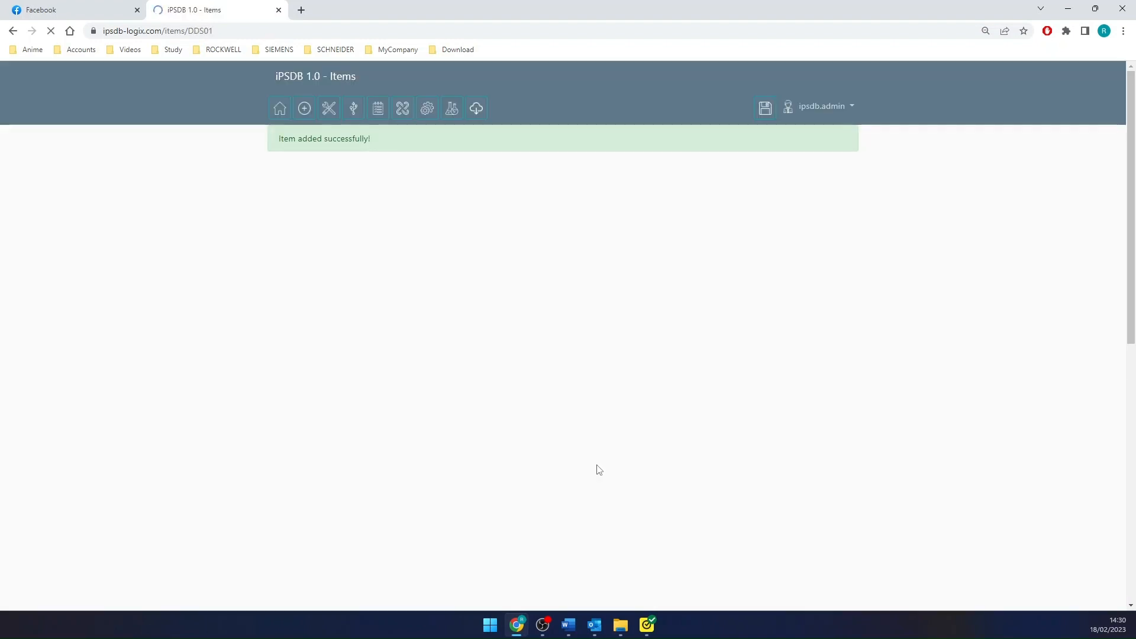
- Start another new item named DS01 with the description "P02 and P03 controller"
left_click(282, 185)
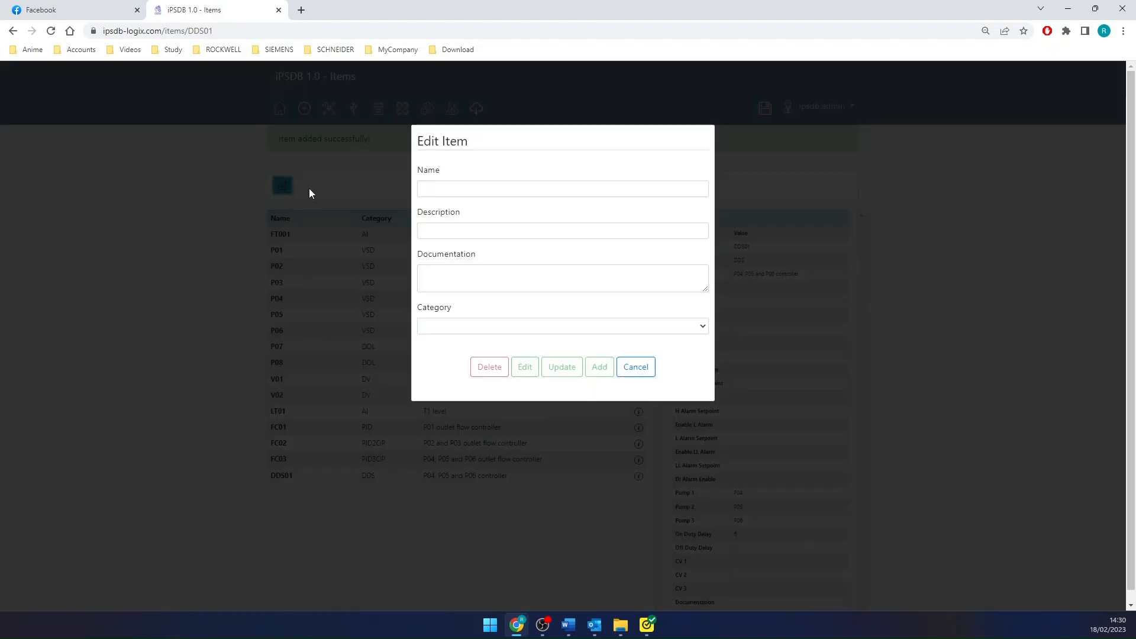
left_click(464, 188)
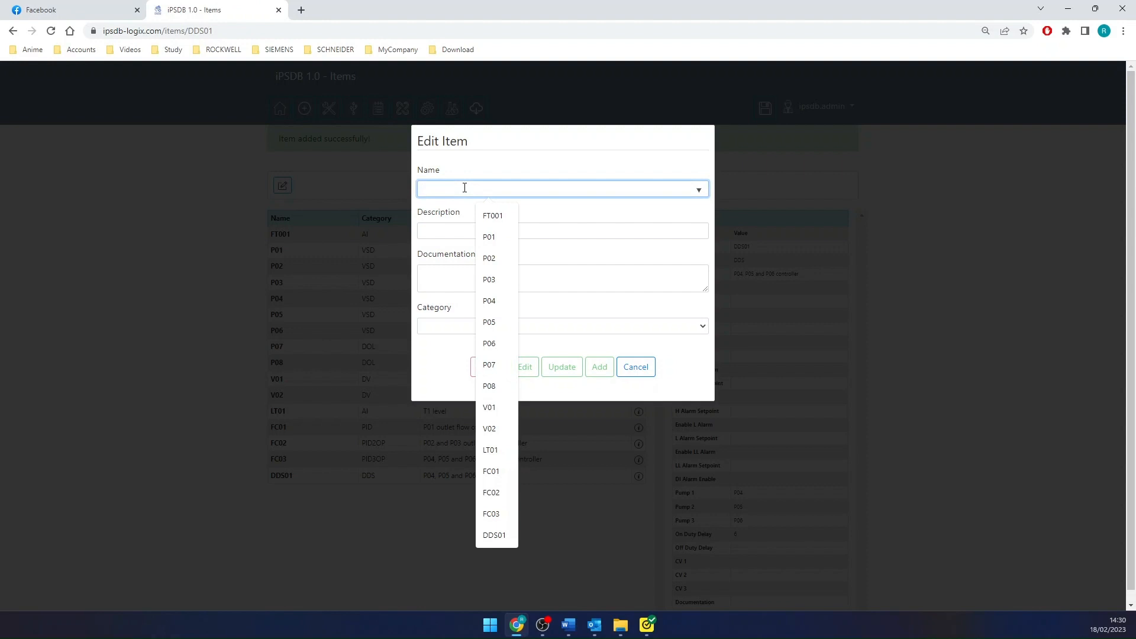
type("DS")
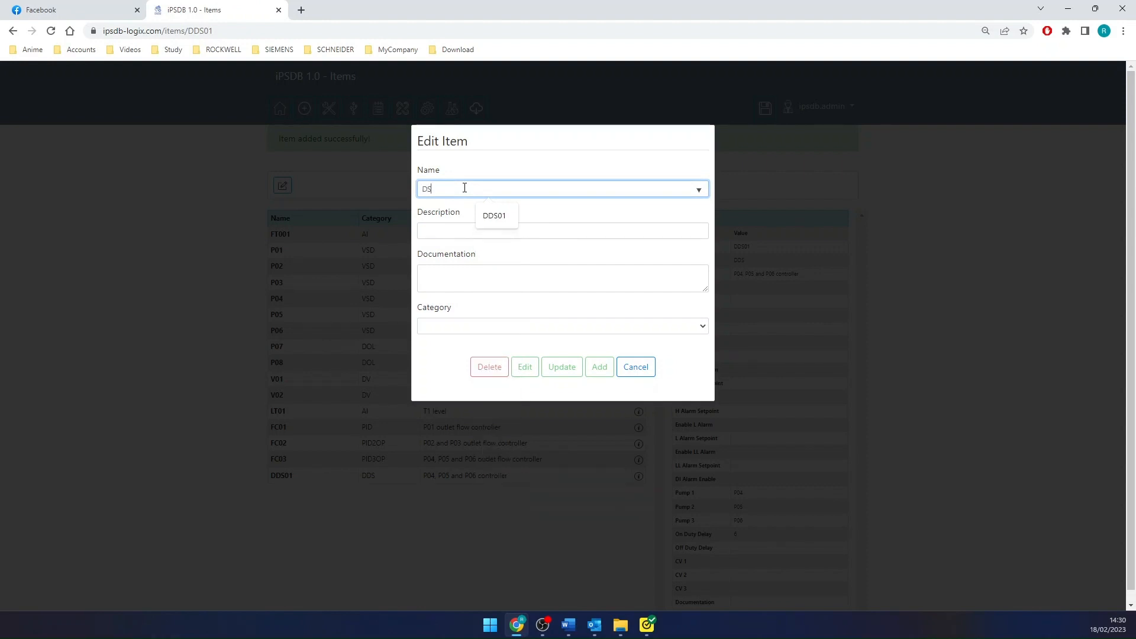
type("-1")
key("BackSpace")
key("BackSpace")
type("01")
left_click(426, 231)
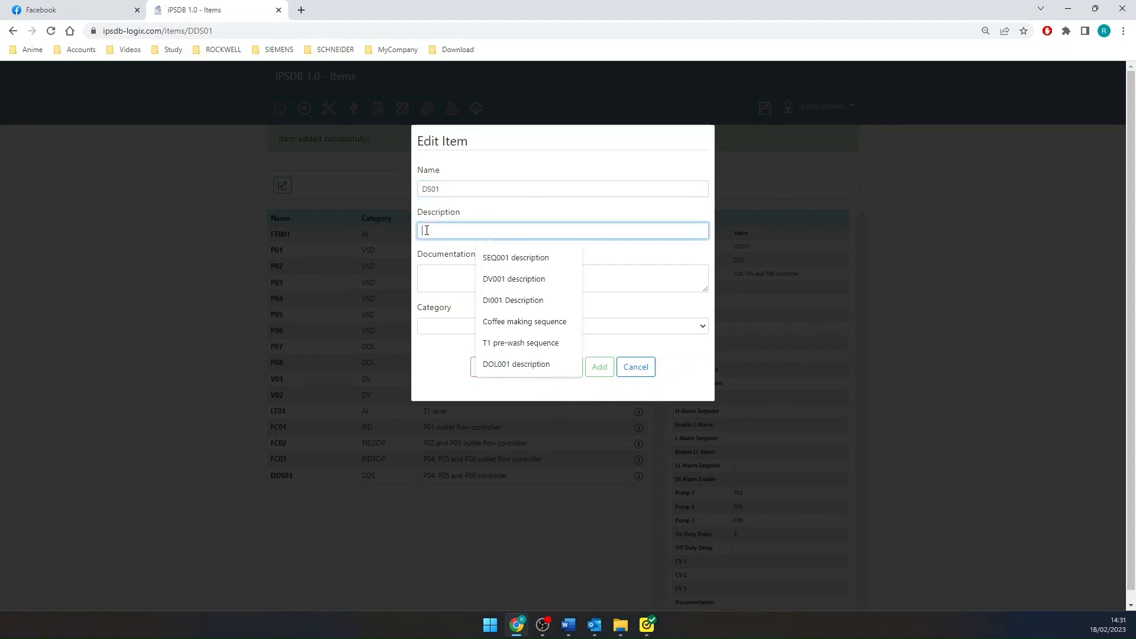
type("P02")
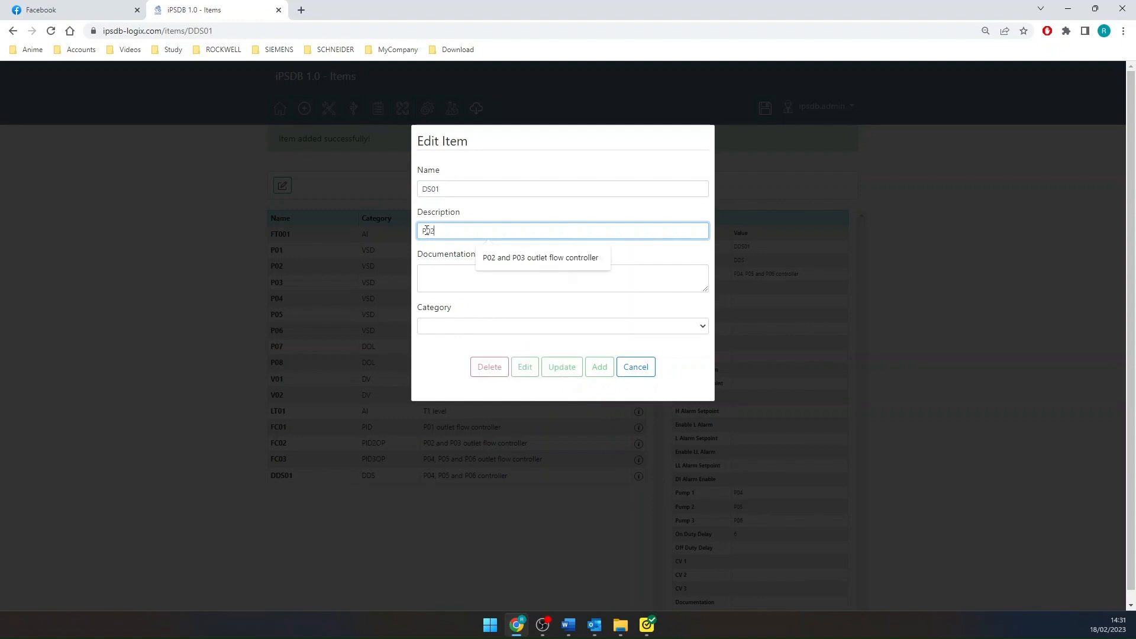
type(" and P03 controller")
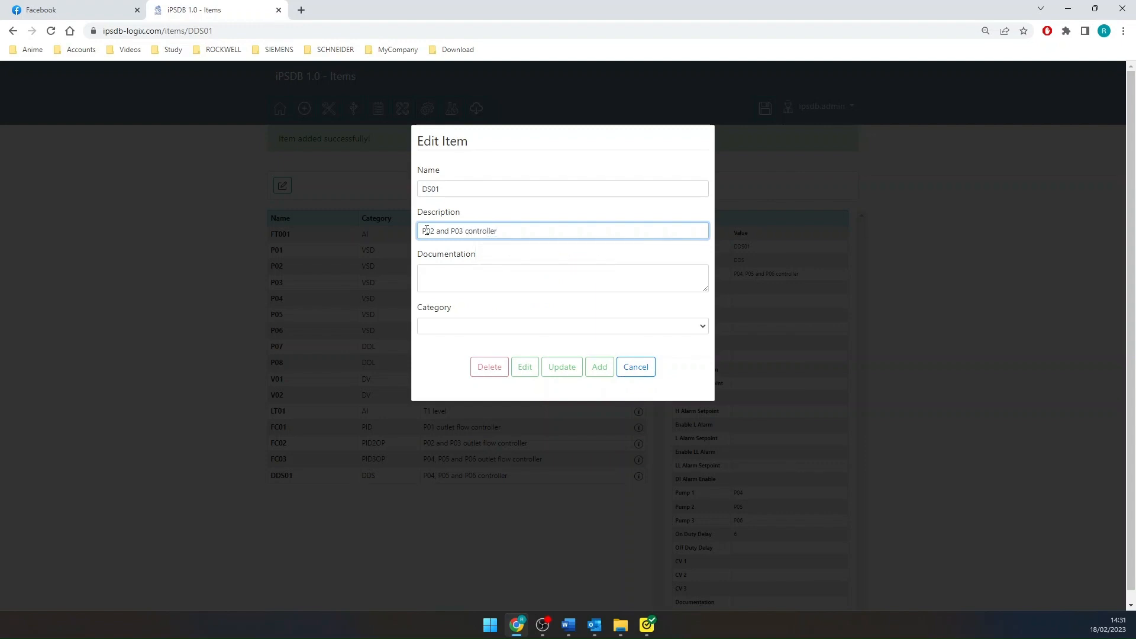
- Set DS01's category to DS with Pump 1 as P02, Pump 2 as P03 and a 6-hour duty time, and add the item
left_click(458, 326)
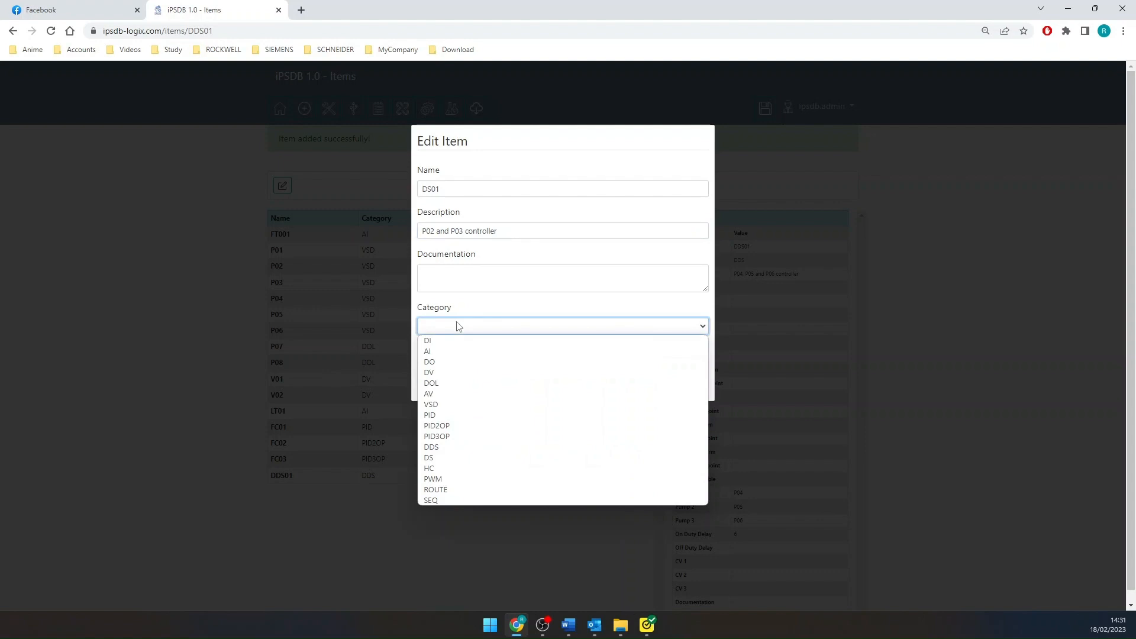
left_click(459, 457)
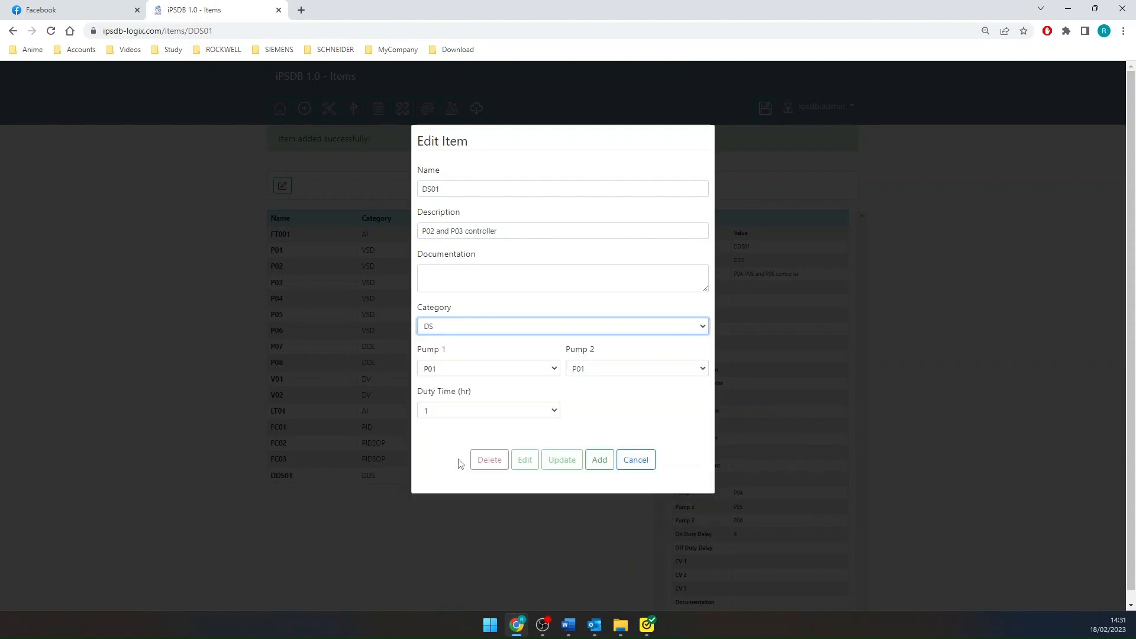
left_click(494, 377)
left_click(519, 393)
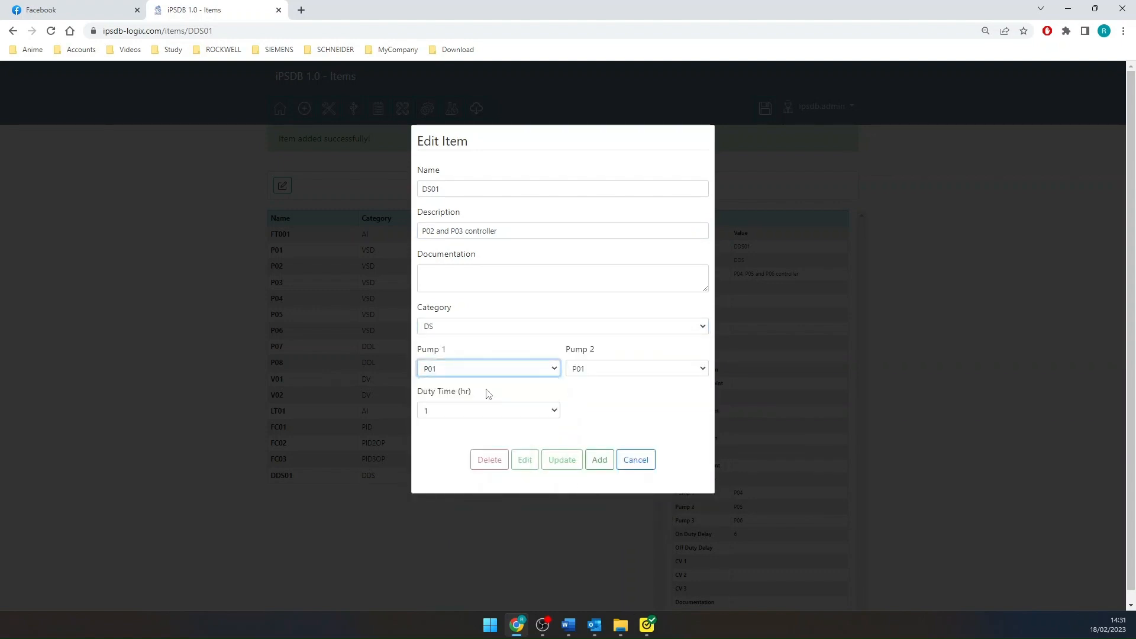
left_click(653, 371)
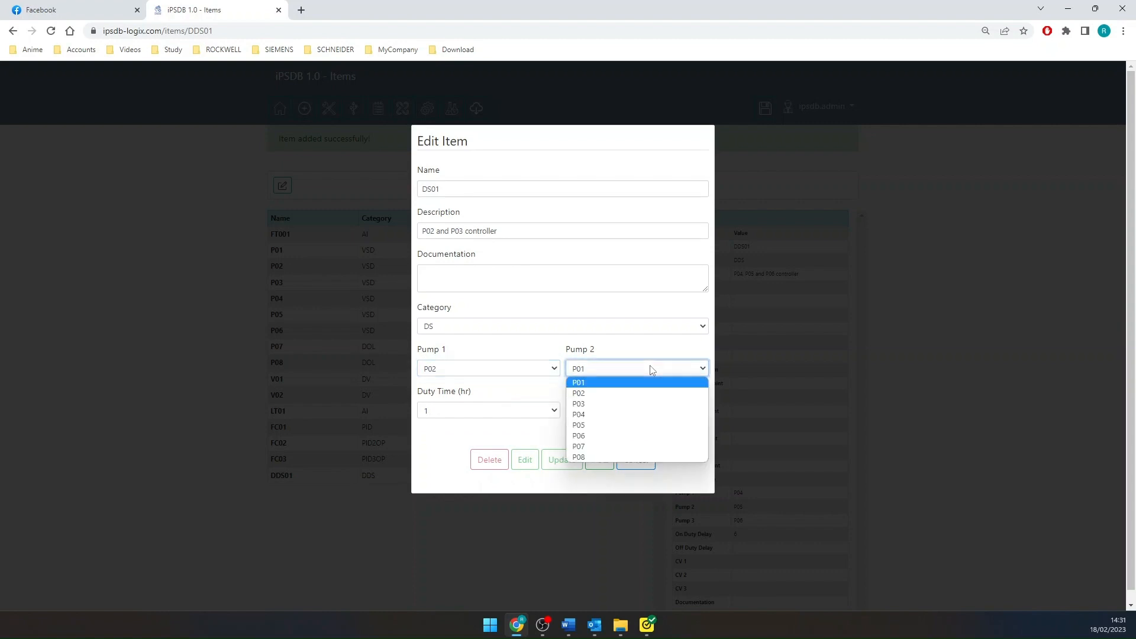
left_click(637, 399)
left_click(485, 411)
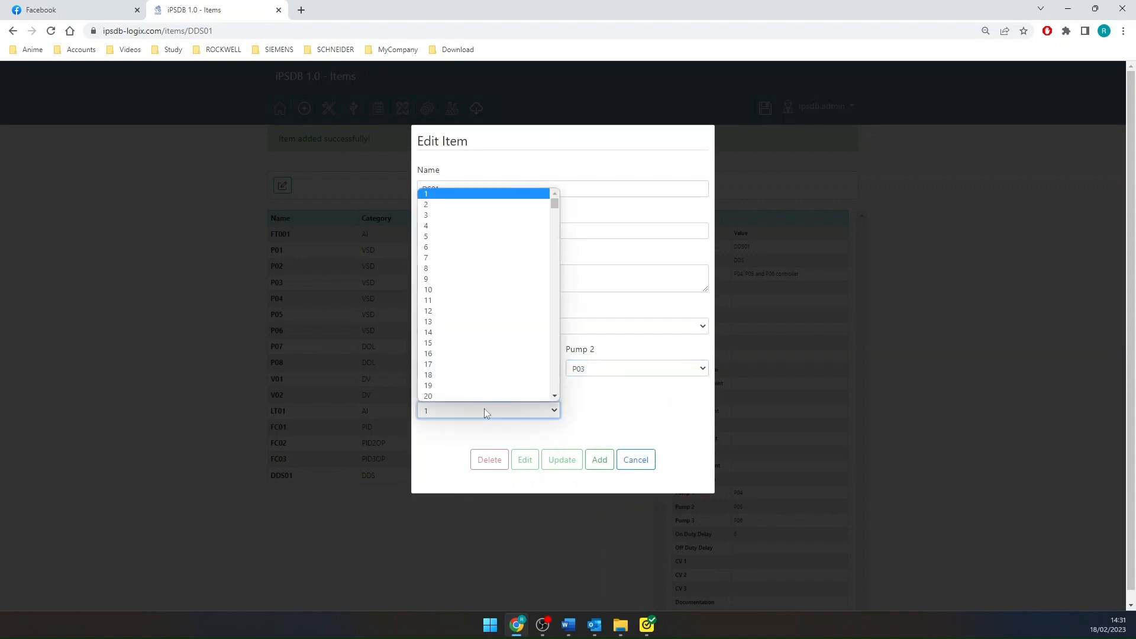
left_click(467, 255)
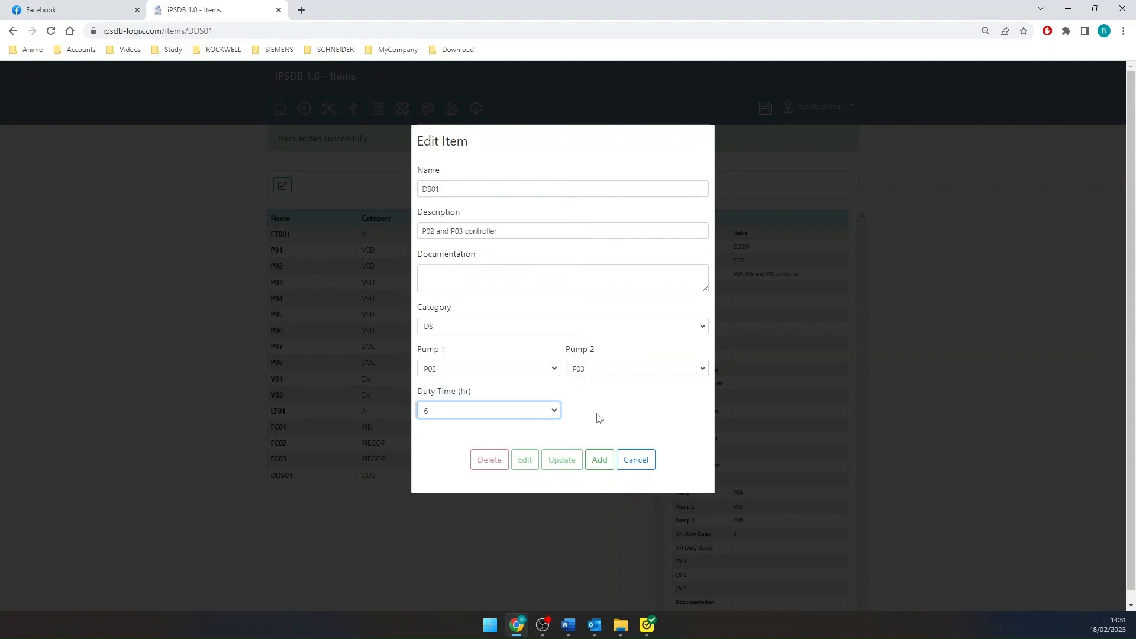
left_click(599, 460)
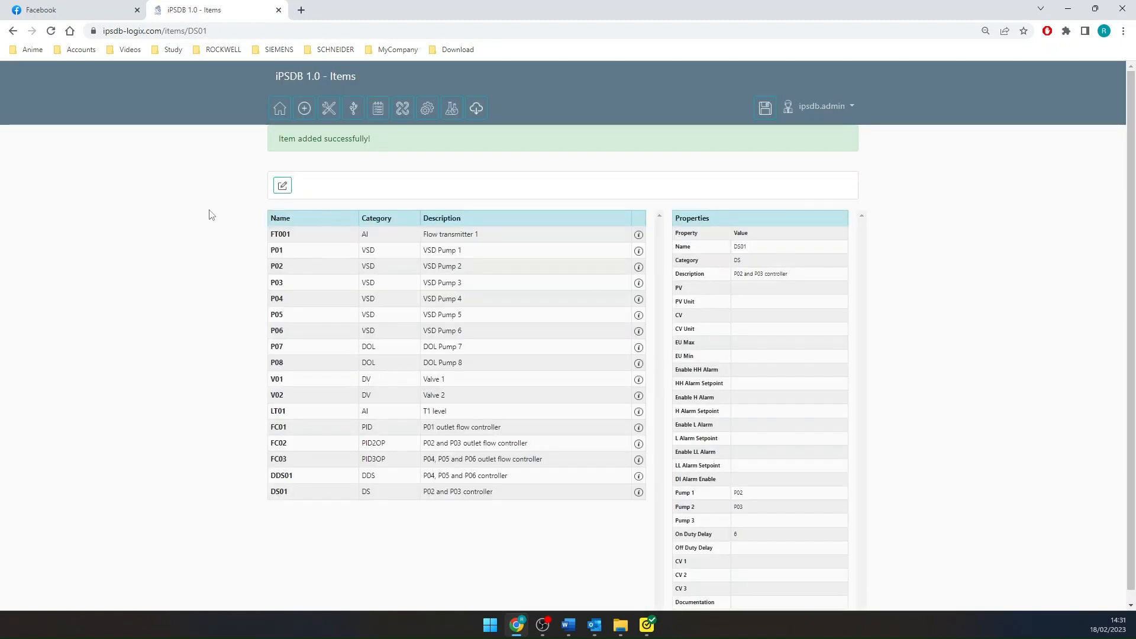
scroll(213, 204, "down", 1)
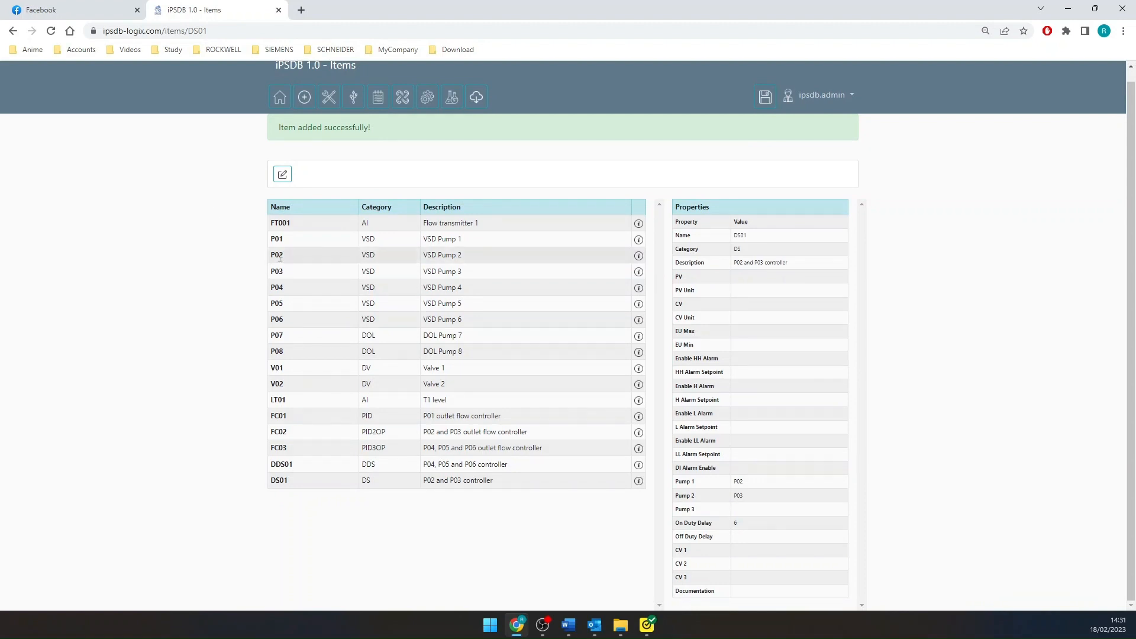
- Start a new item named LC01 with the description "T1 level controller"
left_click(286, 179)
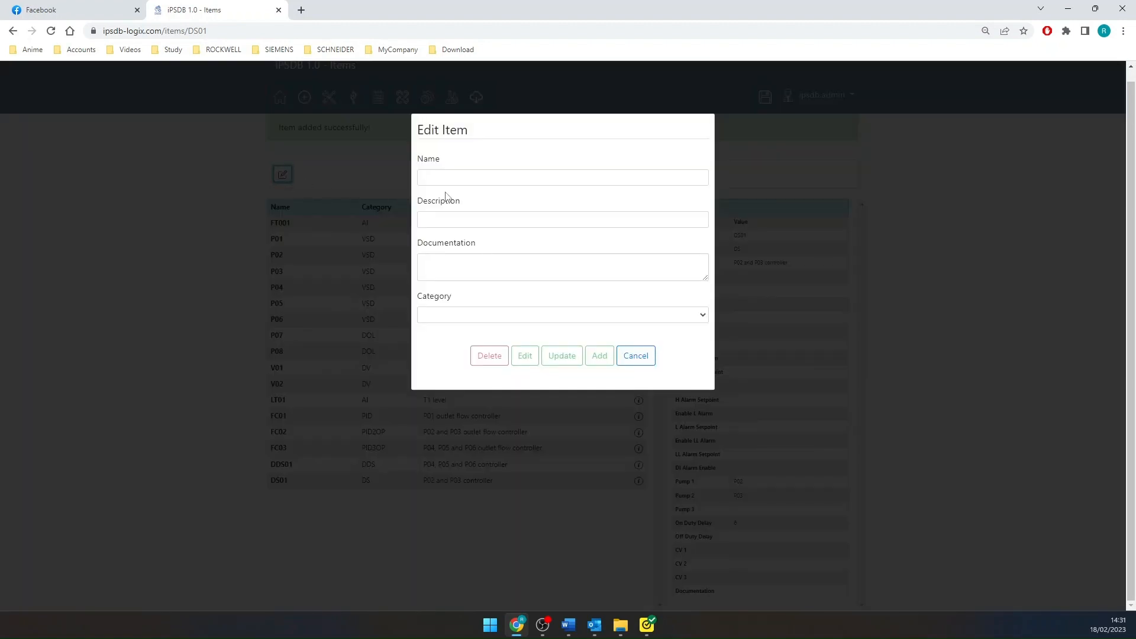
left_click(457, 179)
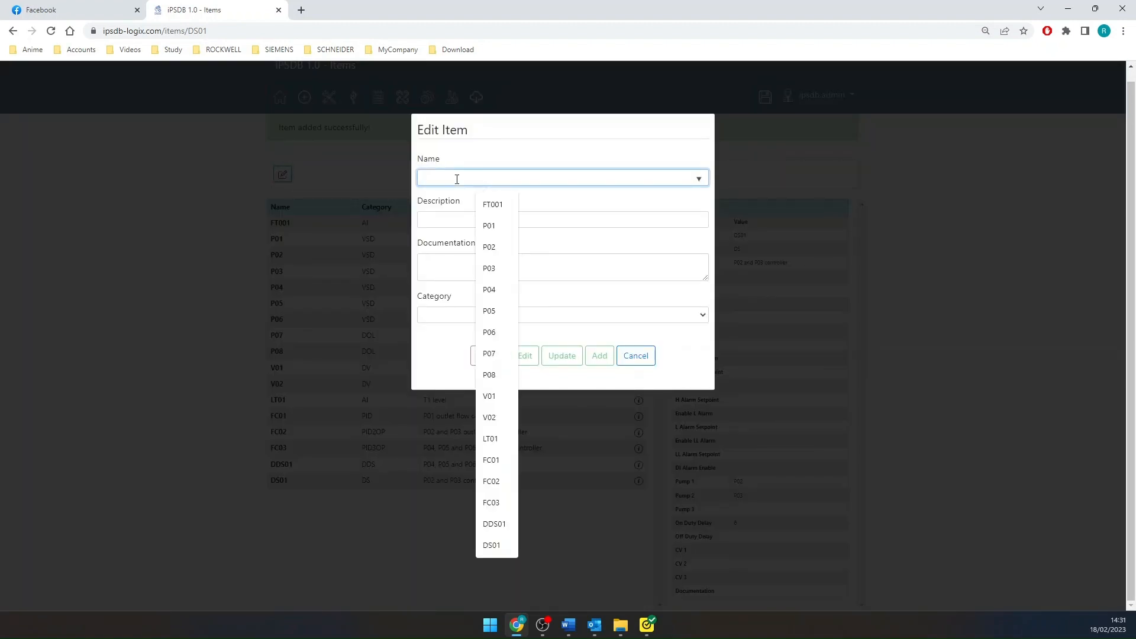
type("LC01")
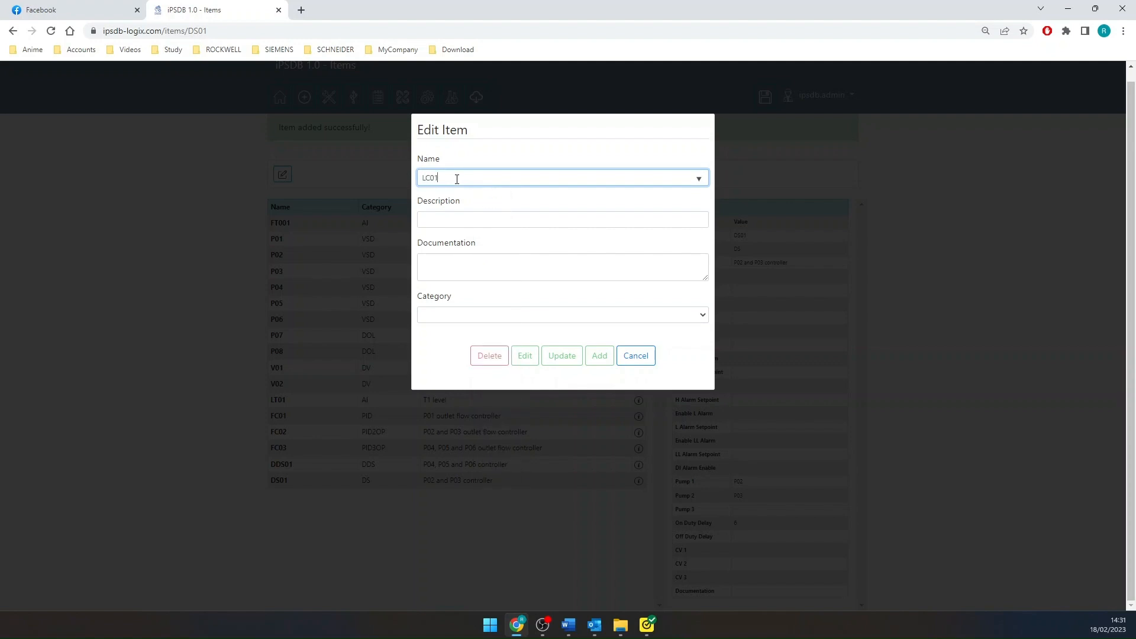
left_click(442, 222)
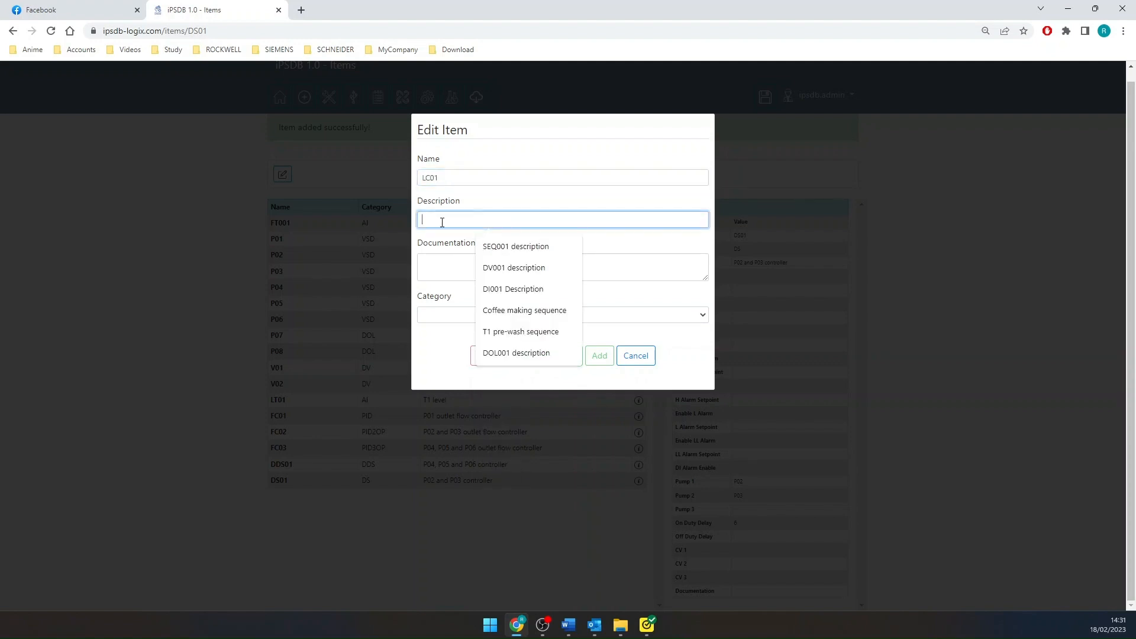
type("T1")
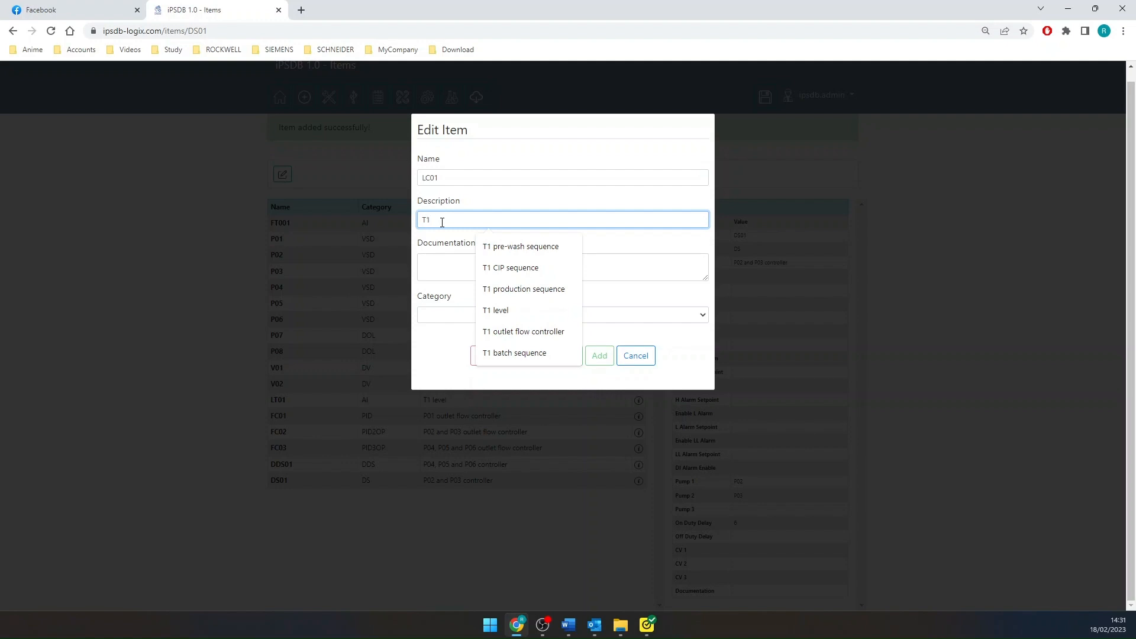
type(" level controller")
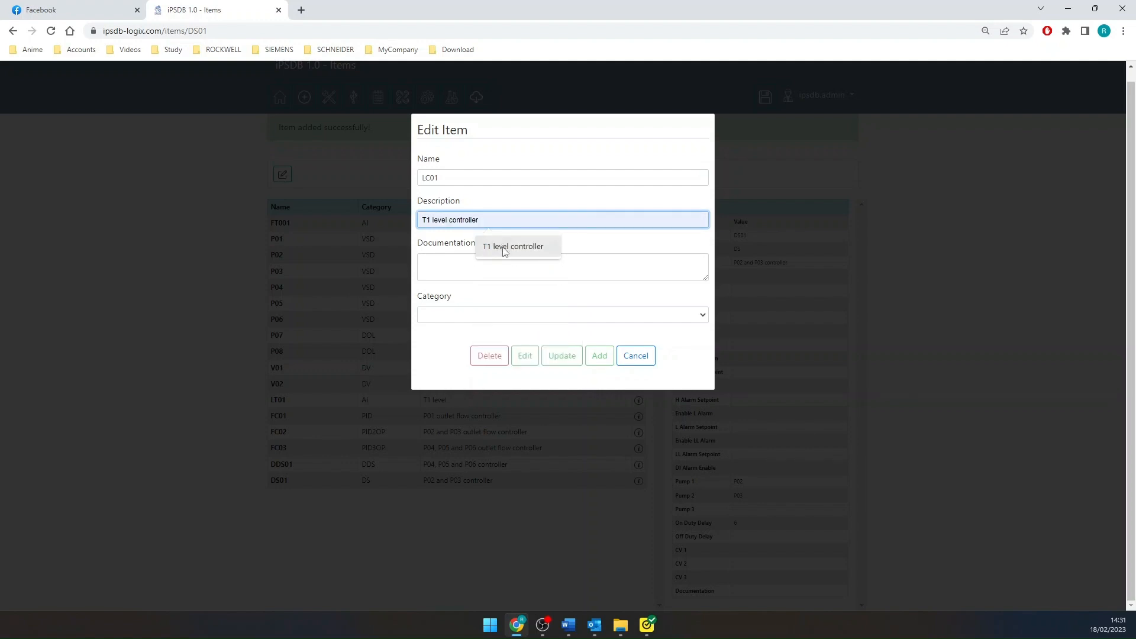
left_click(504, 246)
- Set LC01's category to HC with P07 as its CV, and add the item
left_click(464, 323)
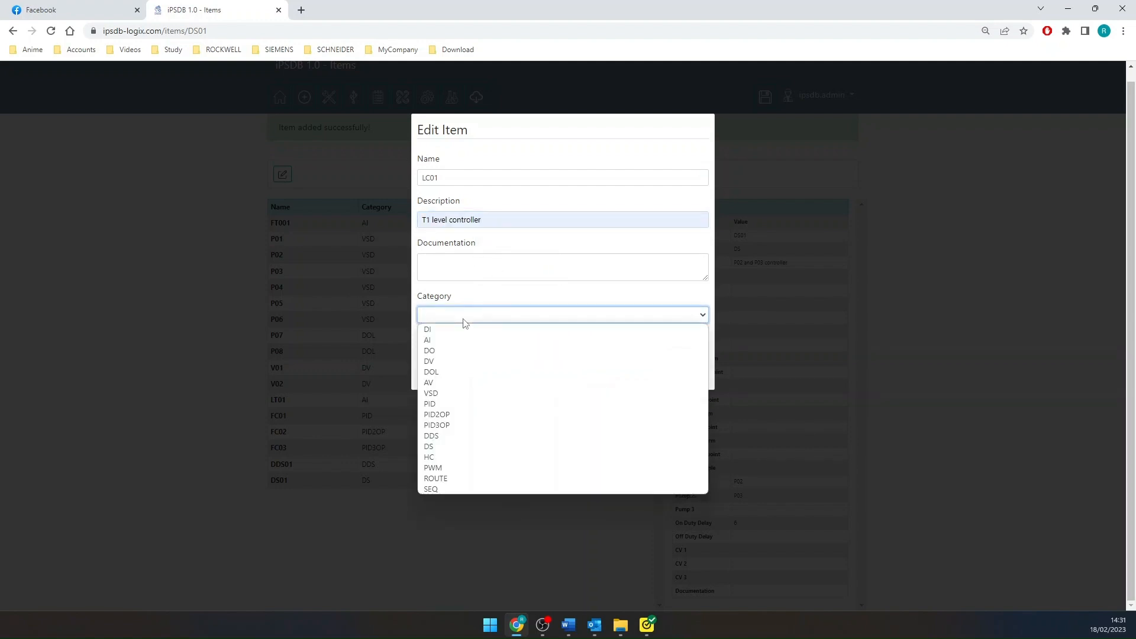
left_click(451, 457)
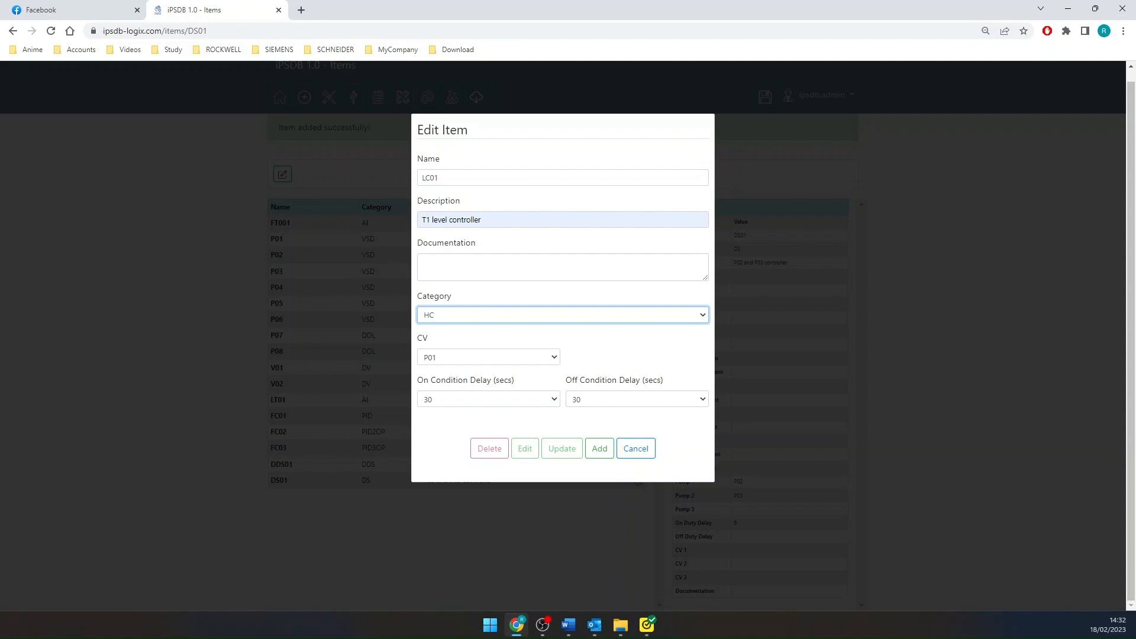
left_click(448, 358)
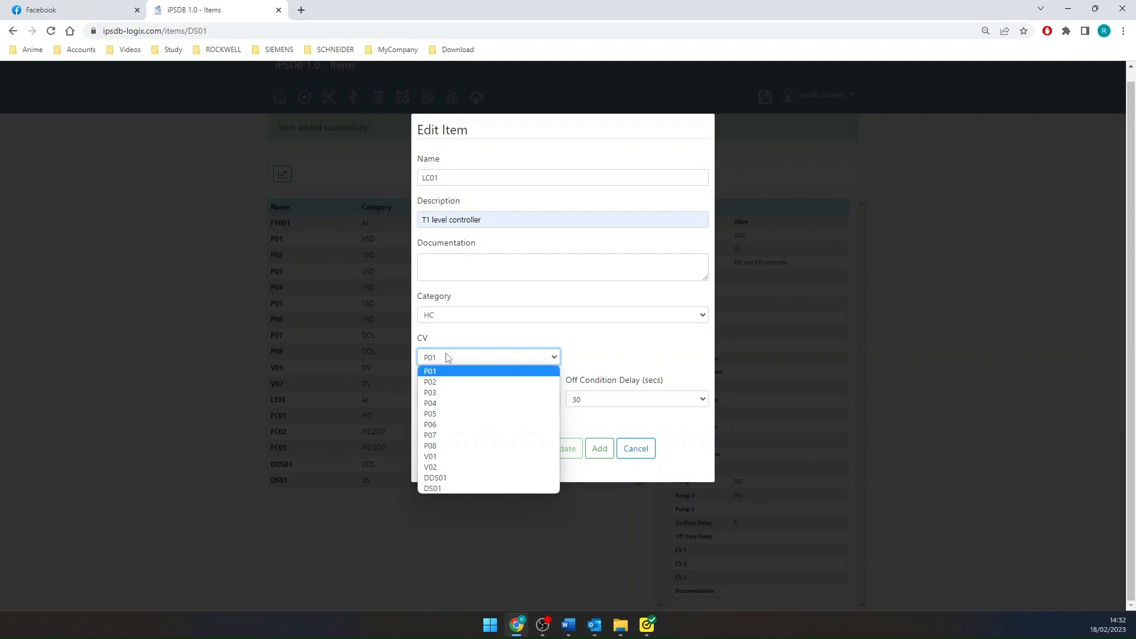
left_click(455, 436)
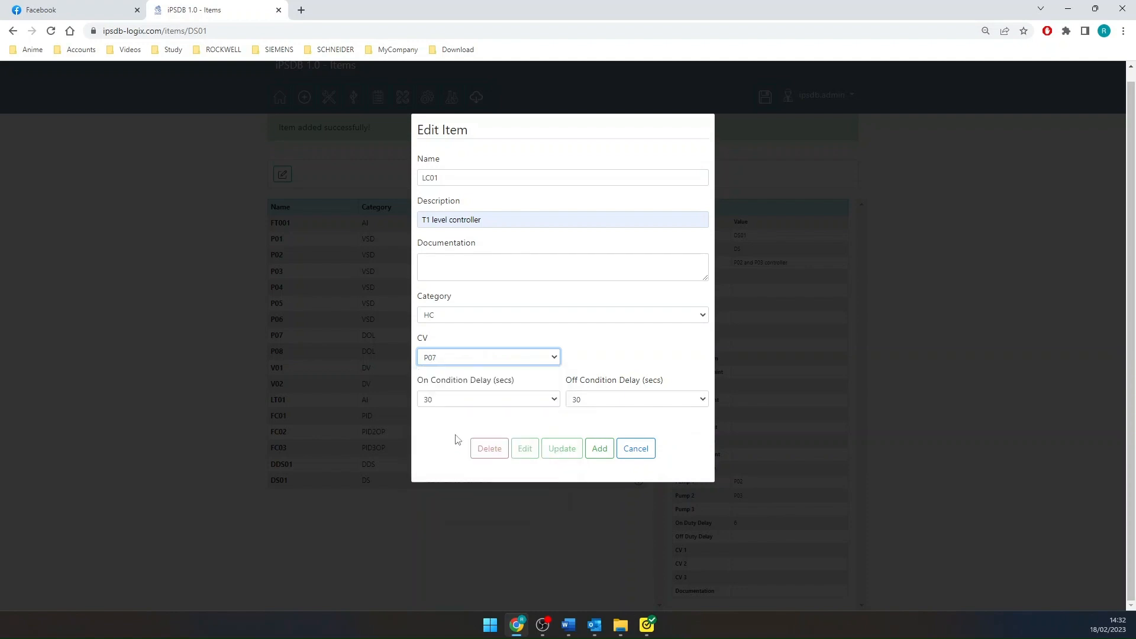
left_click(556, 421)
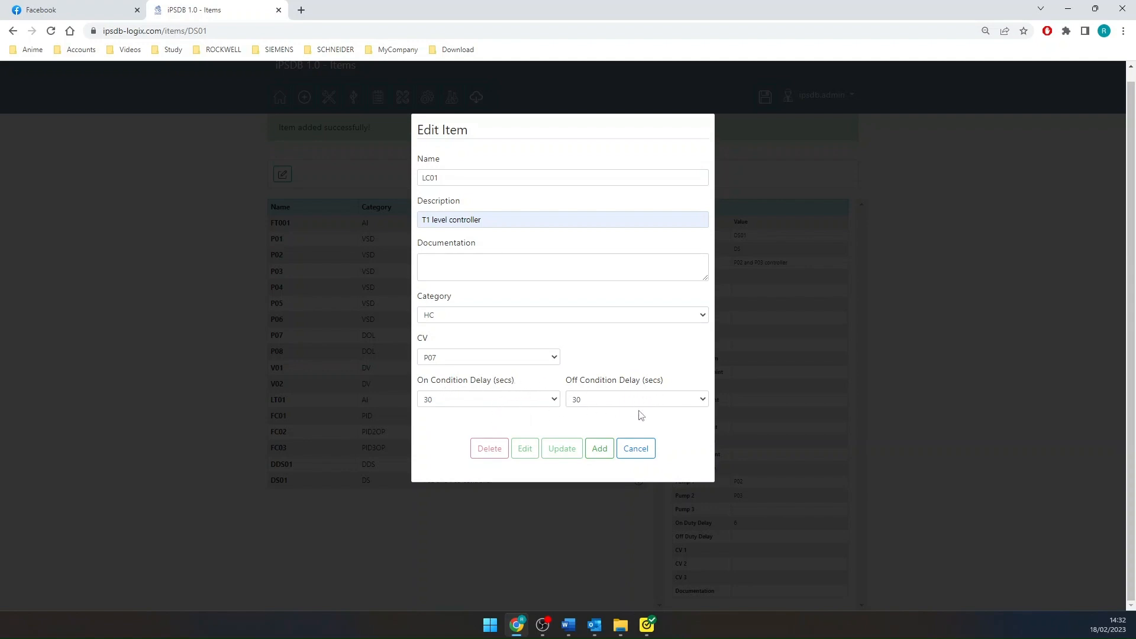
left_click(601, 451)
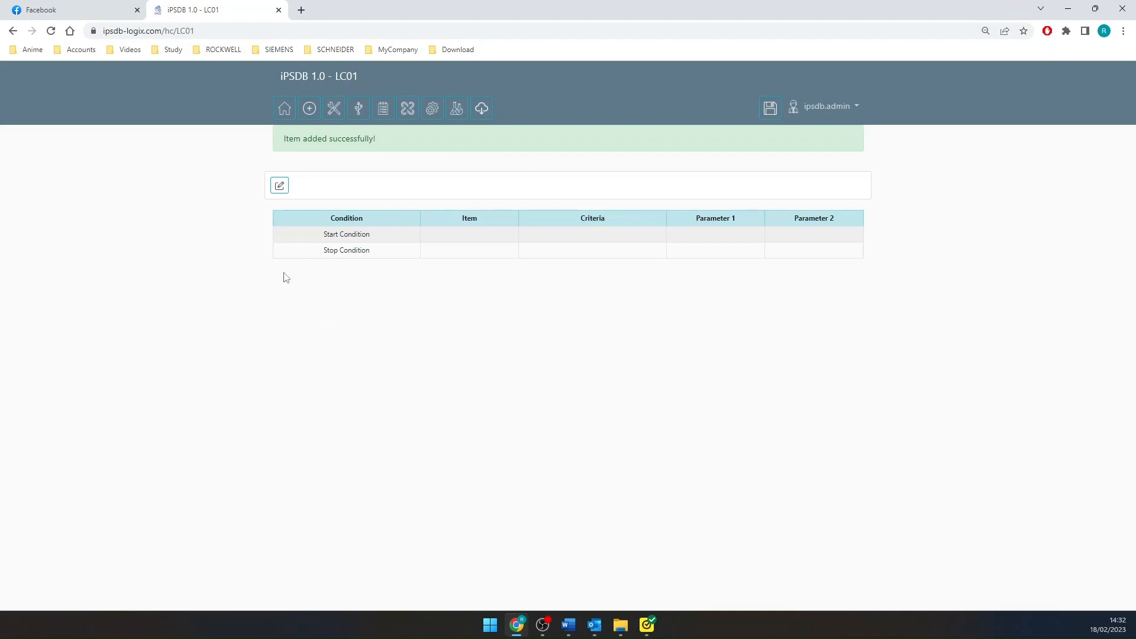
- Add LC01's start condition with item LT01, criteria "value is less than or equal to" and Parameter 1 set to 50
left_click(278, 186)
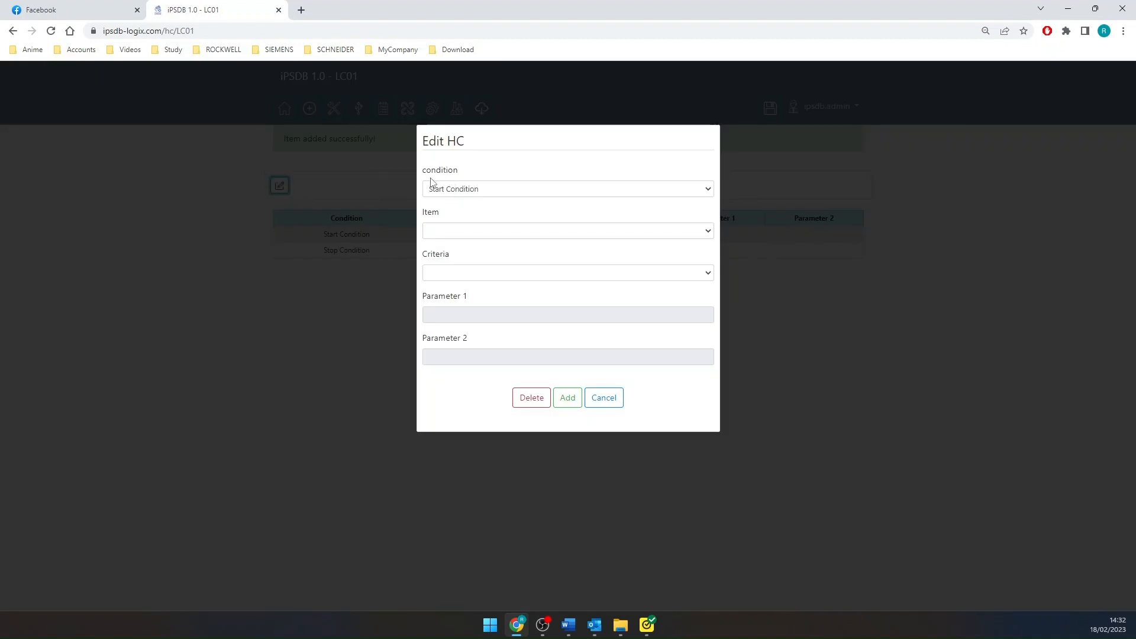
left_click(506, 194)
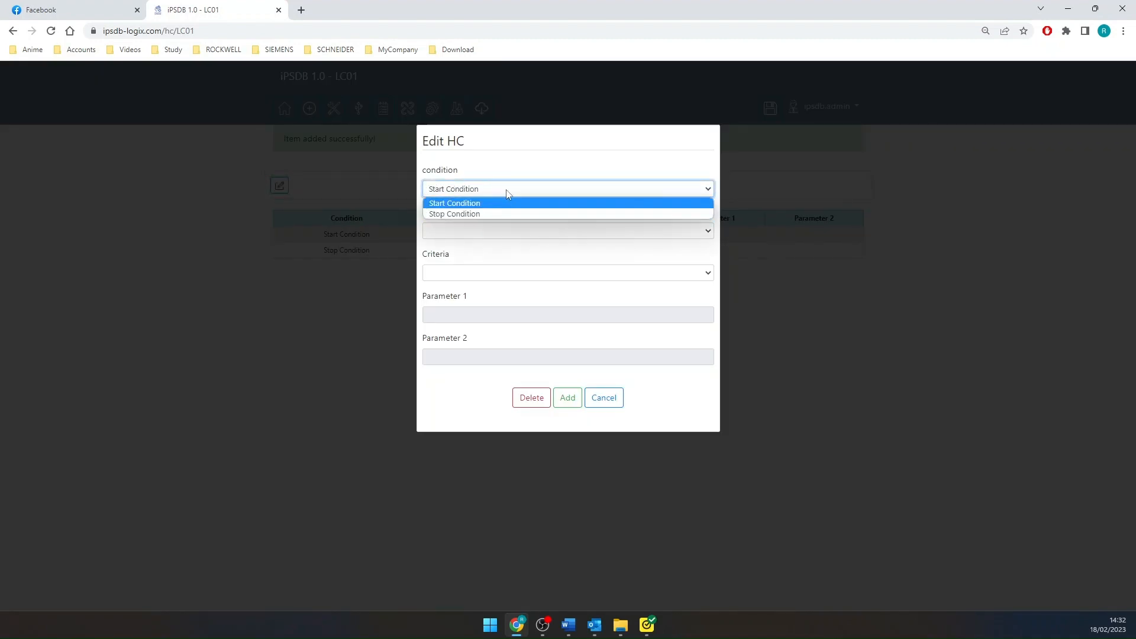
left_click(508, 193)
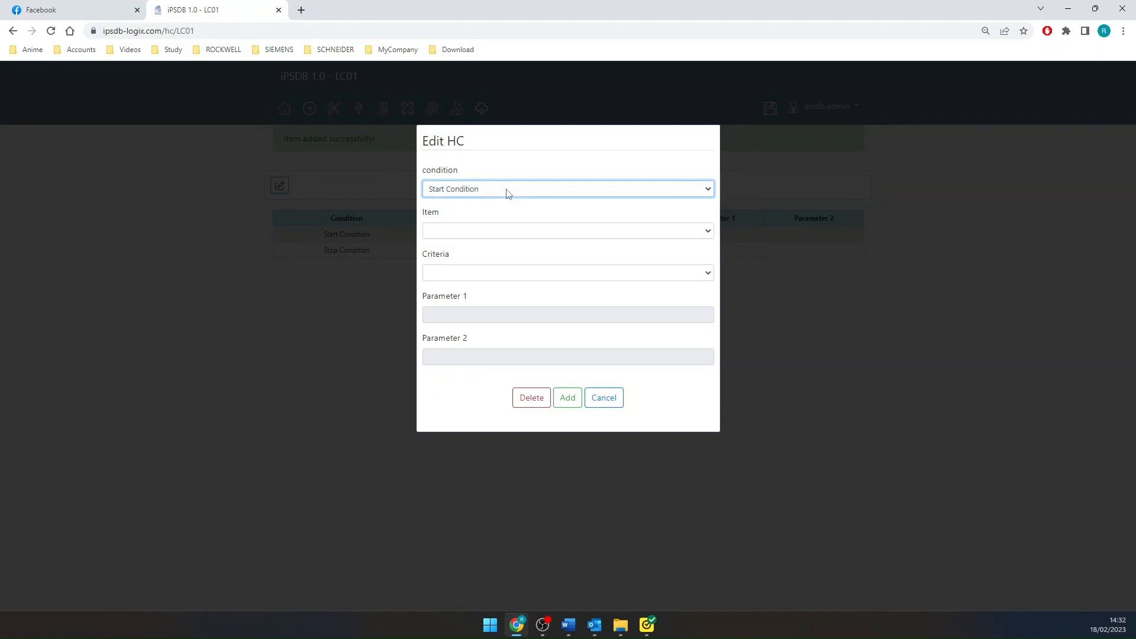
left_click(451, 234)
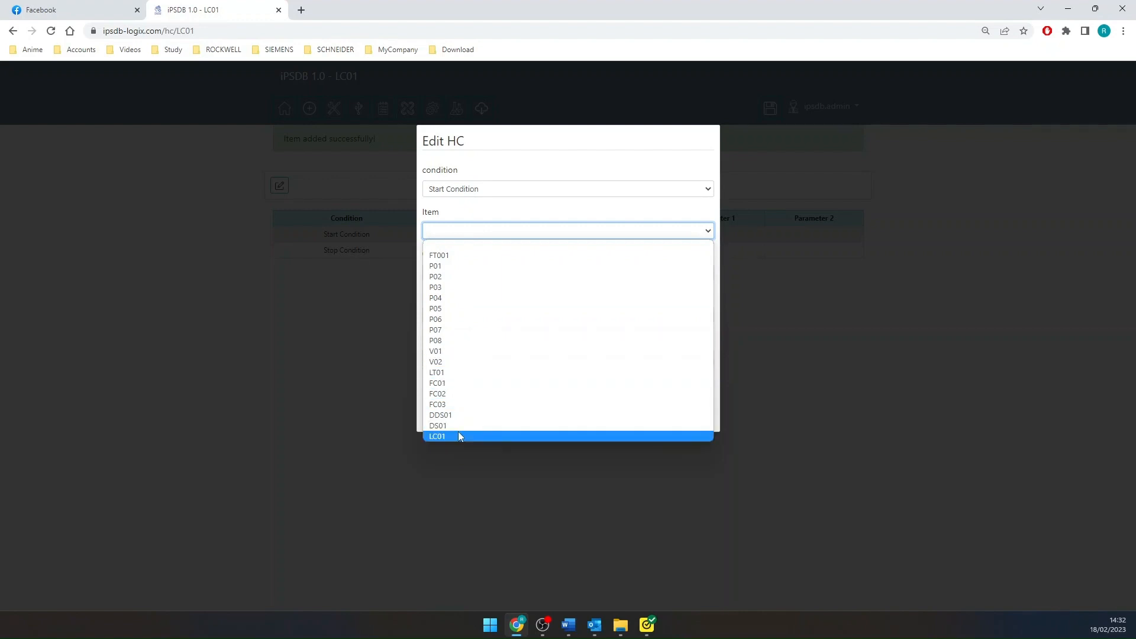
left_click(465, 373)
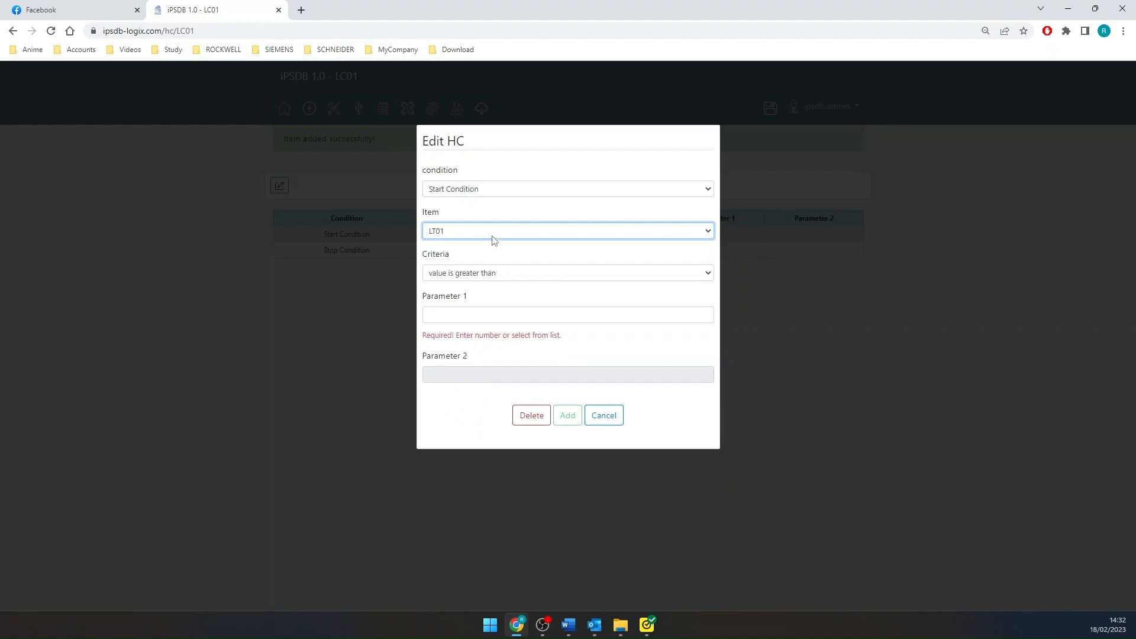
left_click(478, 317)
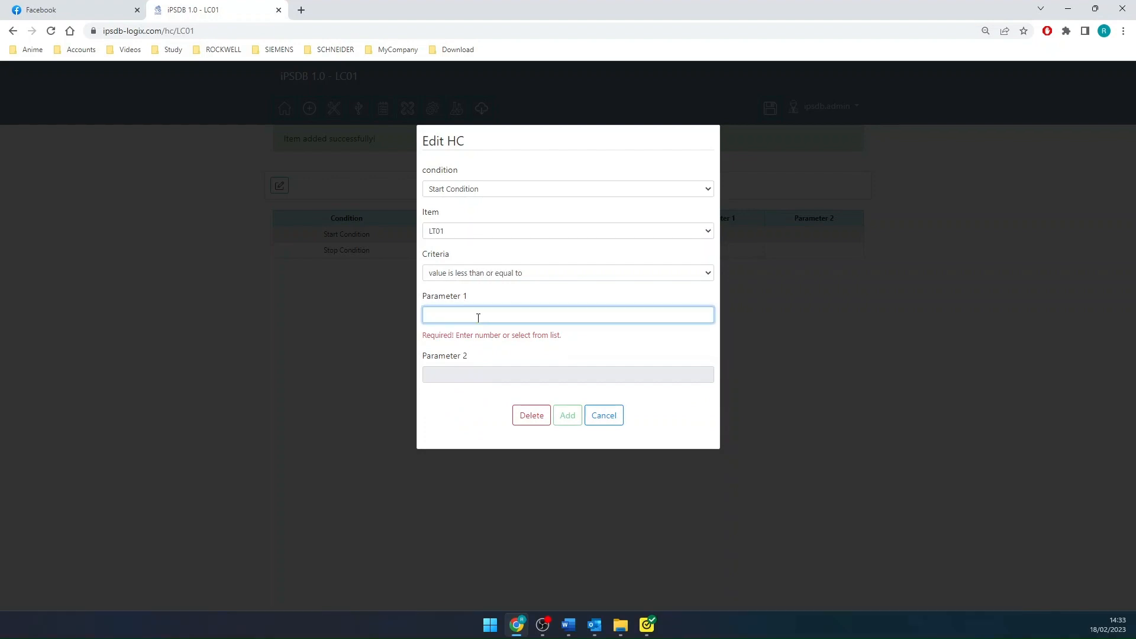
type("50")
left_click(610, 345)
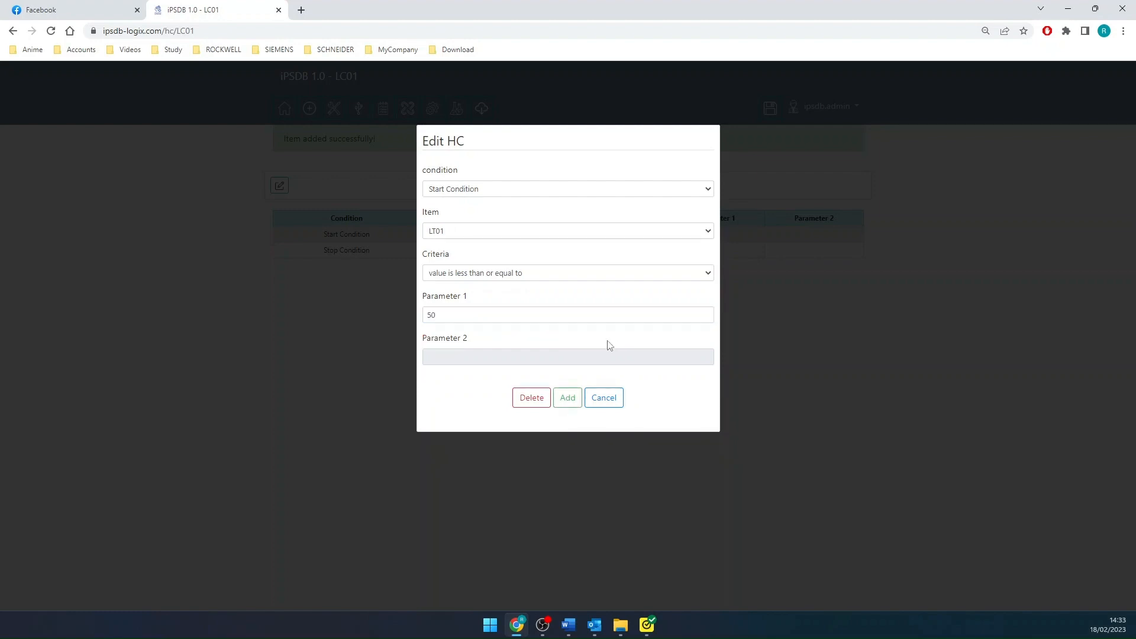
left_click(567, 398)
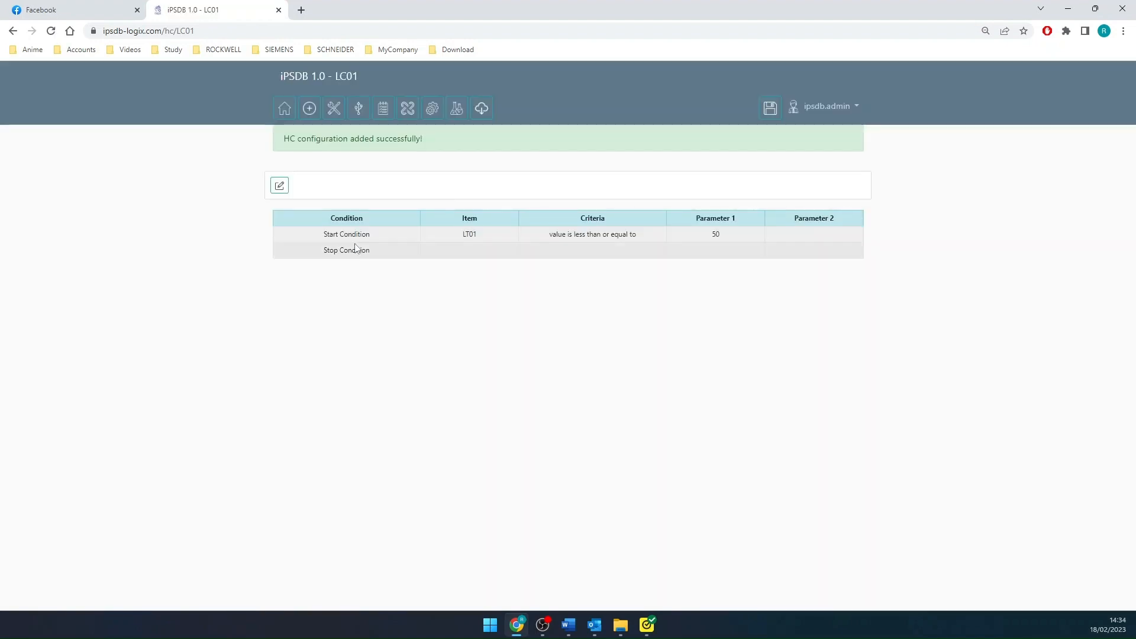
- Add LC01's stop condition with item LT01, criteria "value is greater than" and Parameter 1 set to 90
left_click(279, 185)
left_click(507, 188)
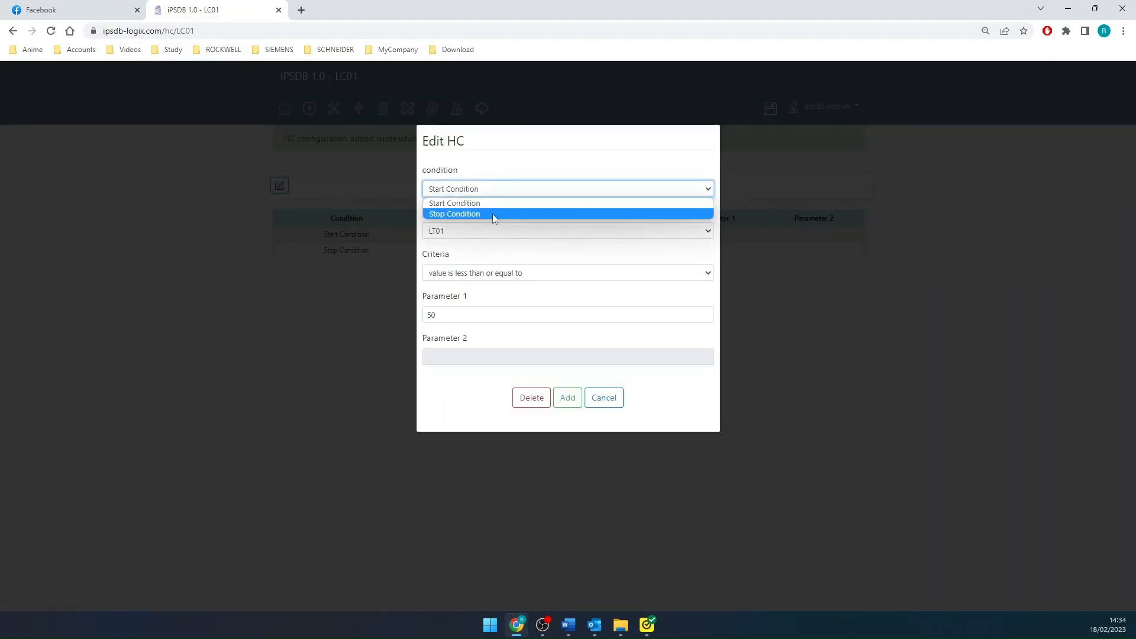
left_click(492, 215)
left_click(460, 231)
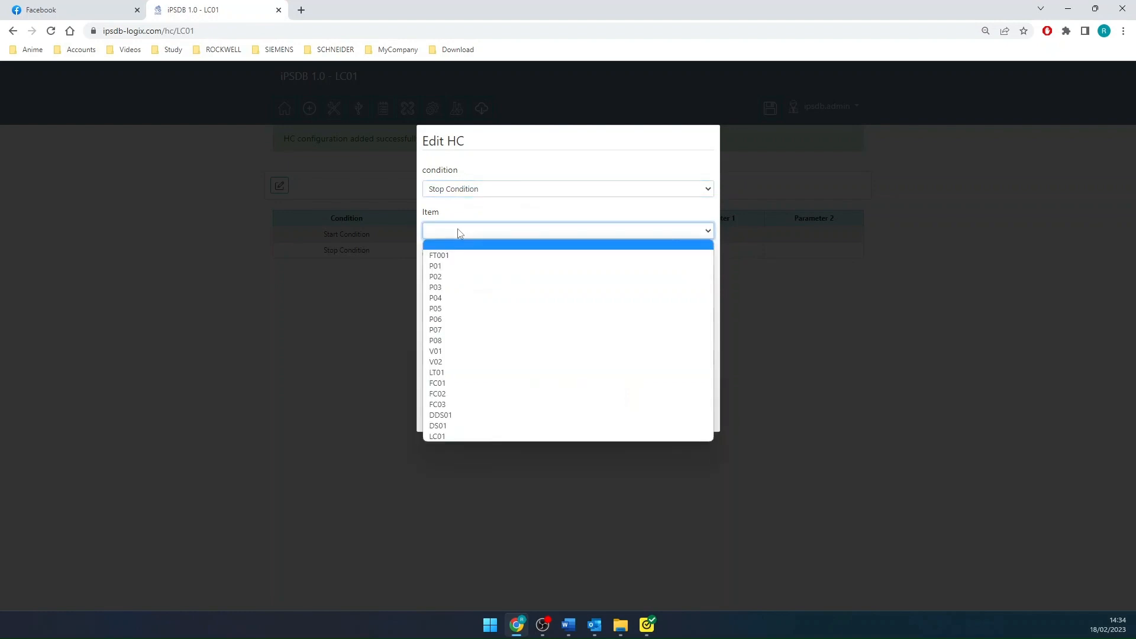
left_click(466, 372)
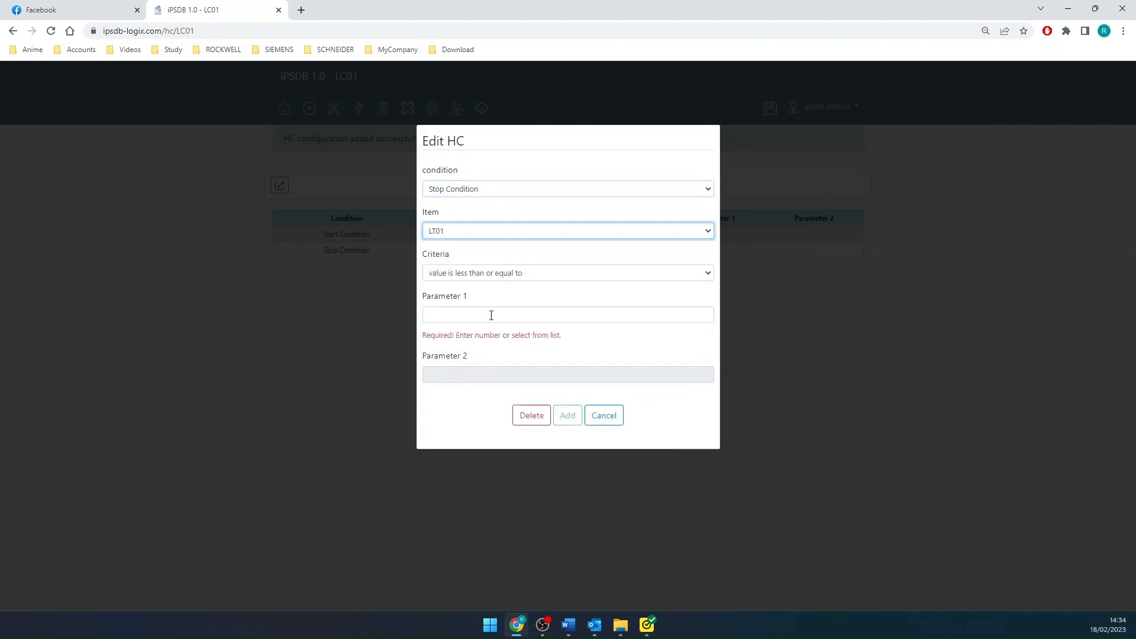
left_click(540, 274)
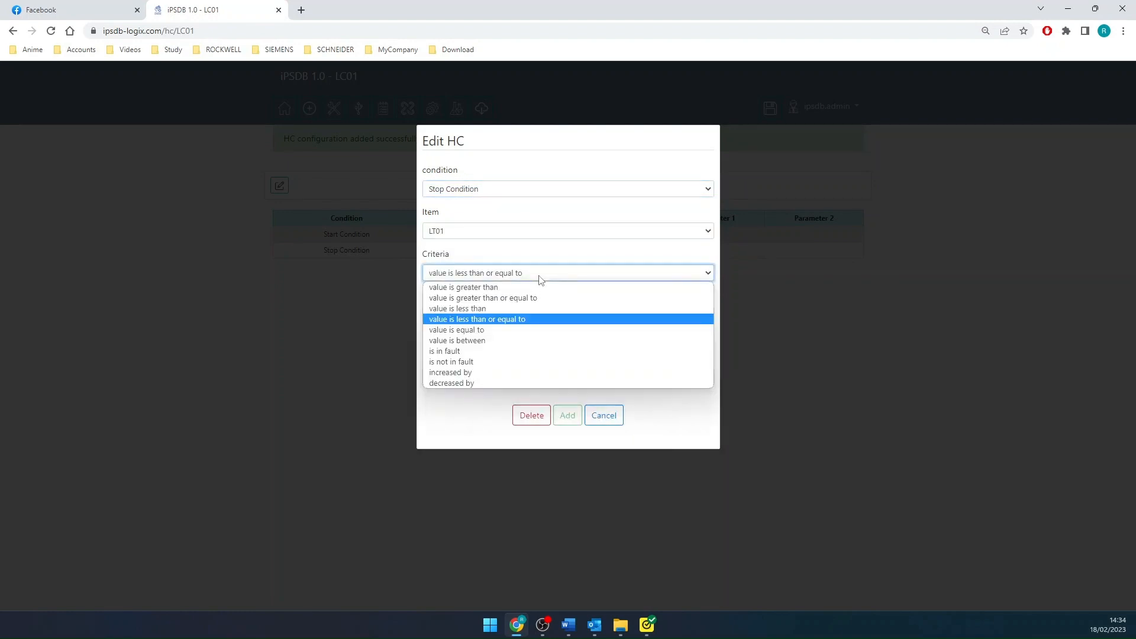
left_click(530, 287)
left_click(476, 310)
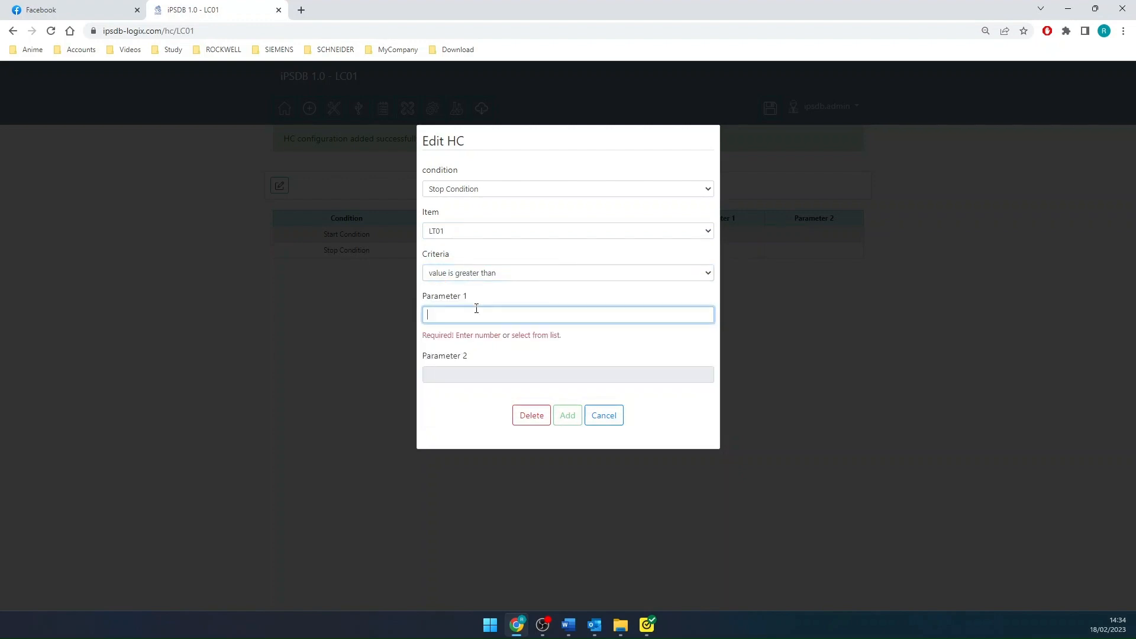
type("90")
left_click(548, 361)
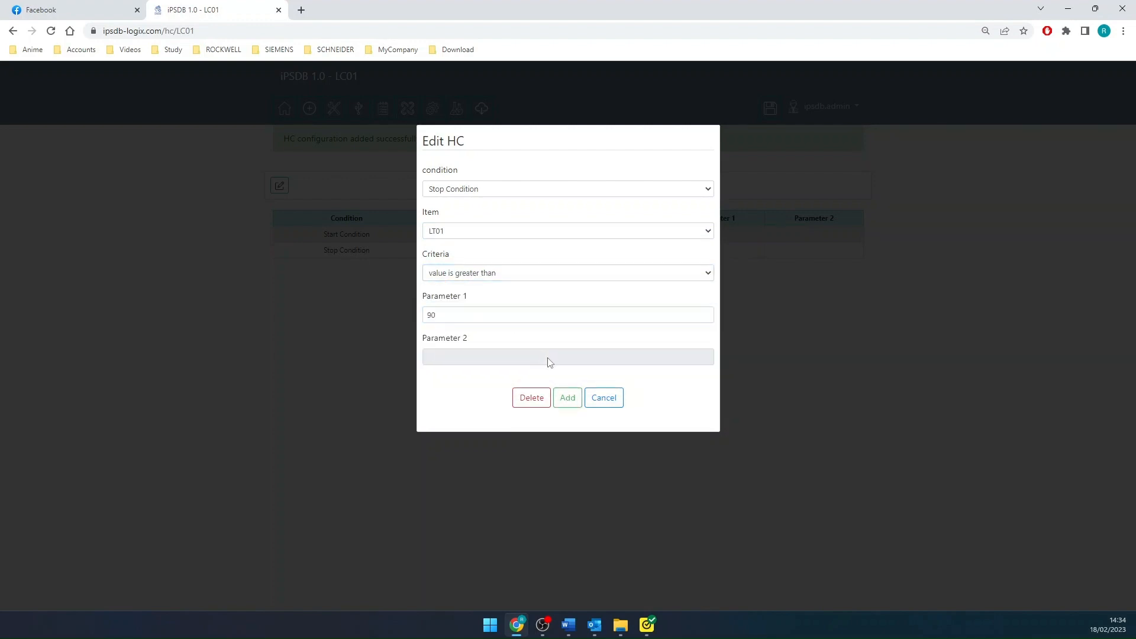
left_click(567, 399)
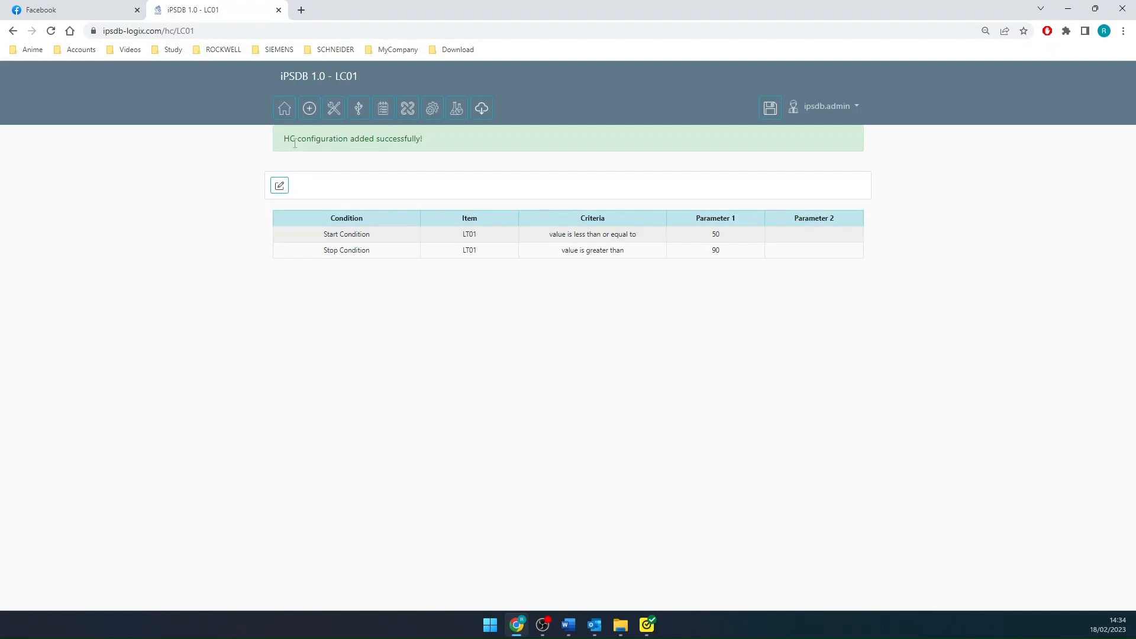
- Return to the items list and reopen LC01's start and stop condition configuration for review
left_click(311, 111)
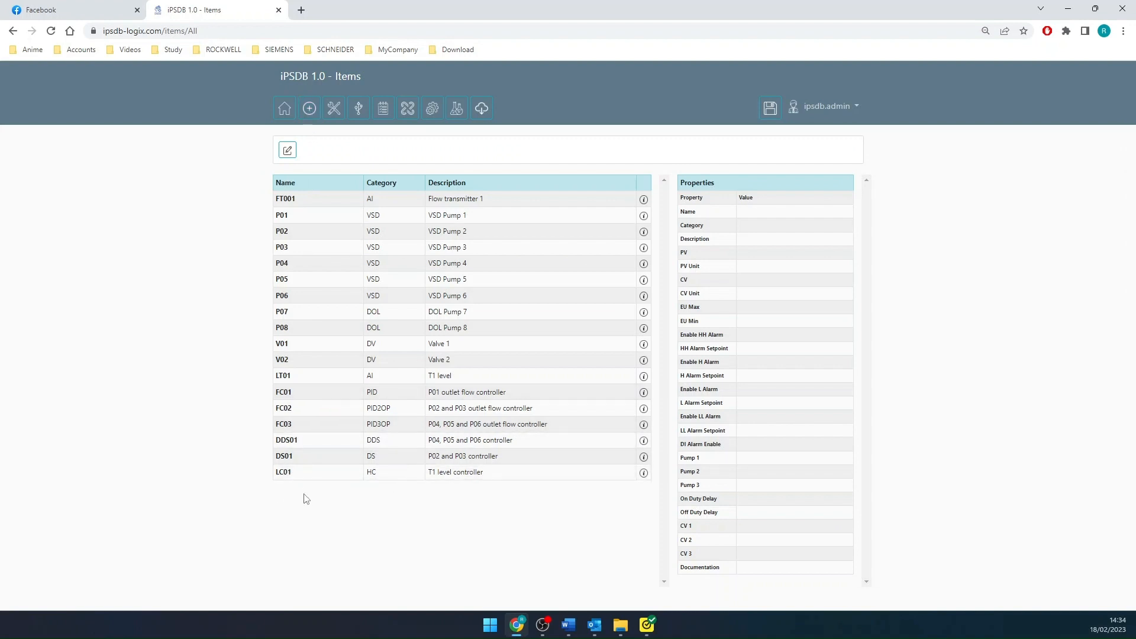
left_click(288, 150)
left_click(589, 188)
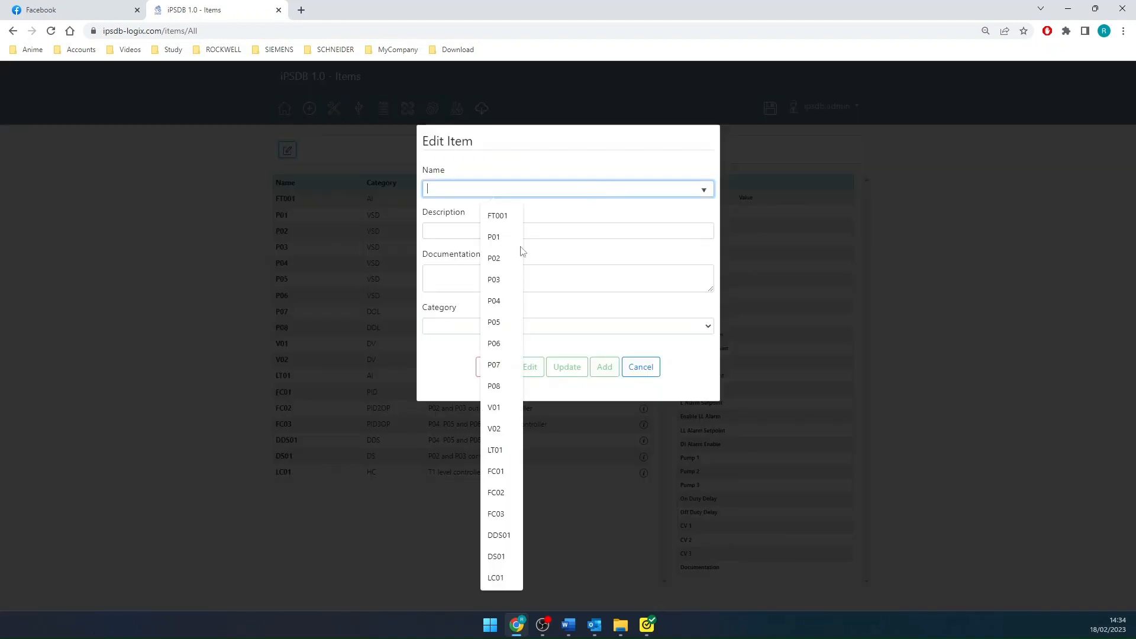
left_click(498, 578)
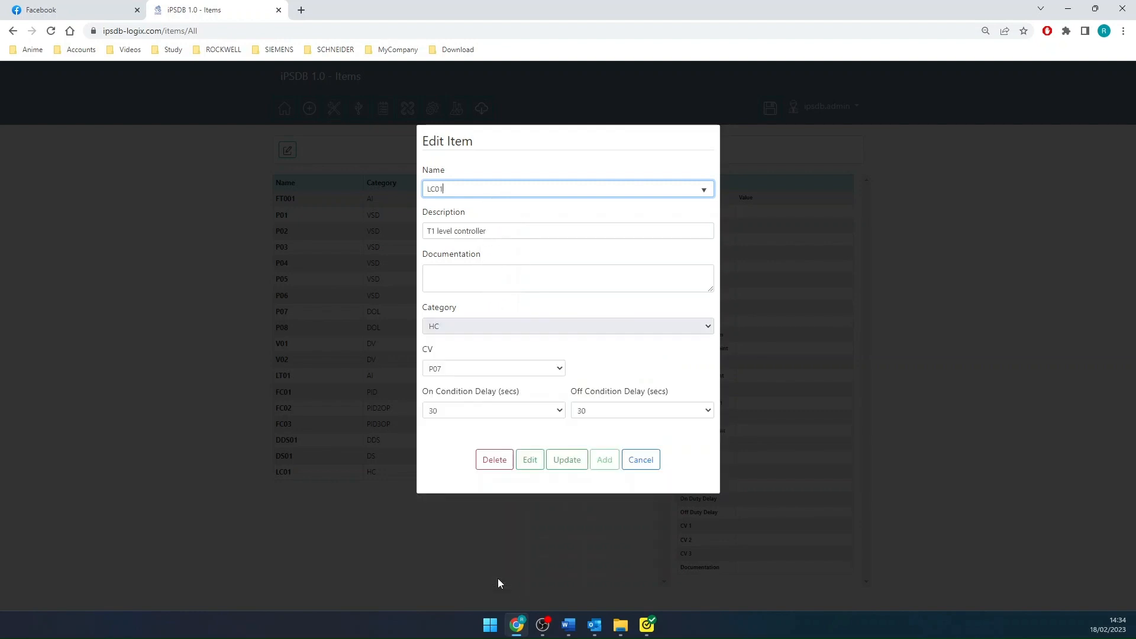
left_click(530, 461)
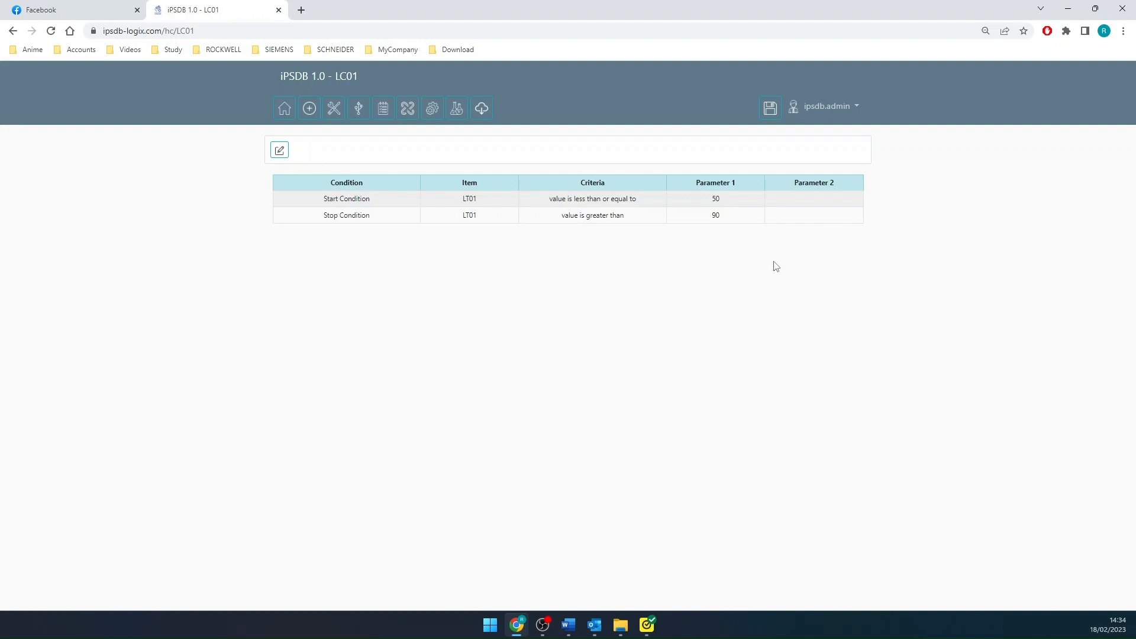
- Start a new item in the items list named PWM01 with the description "P08 controller"
left_click(310, 116)
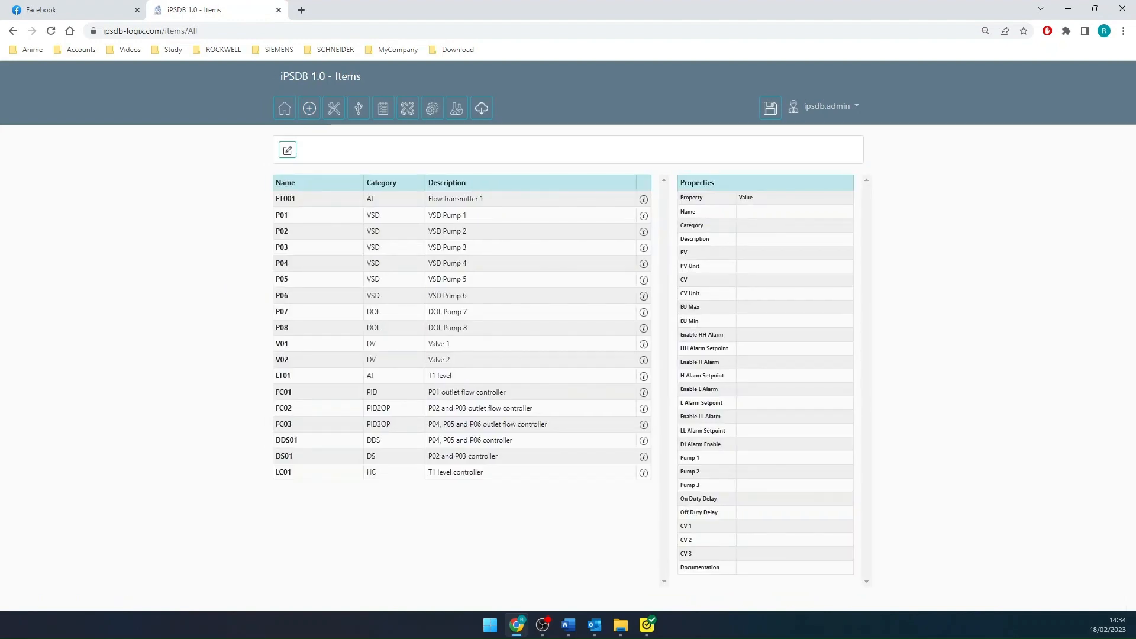
left_click(288, 149)
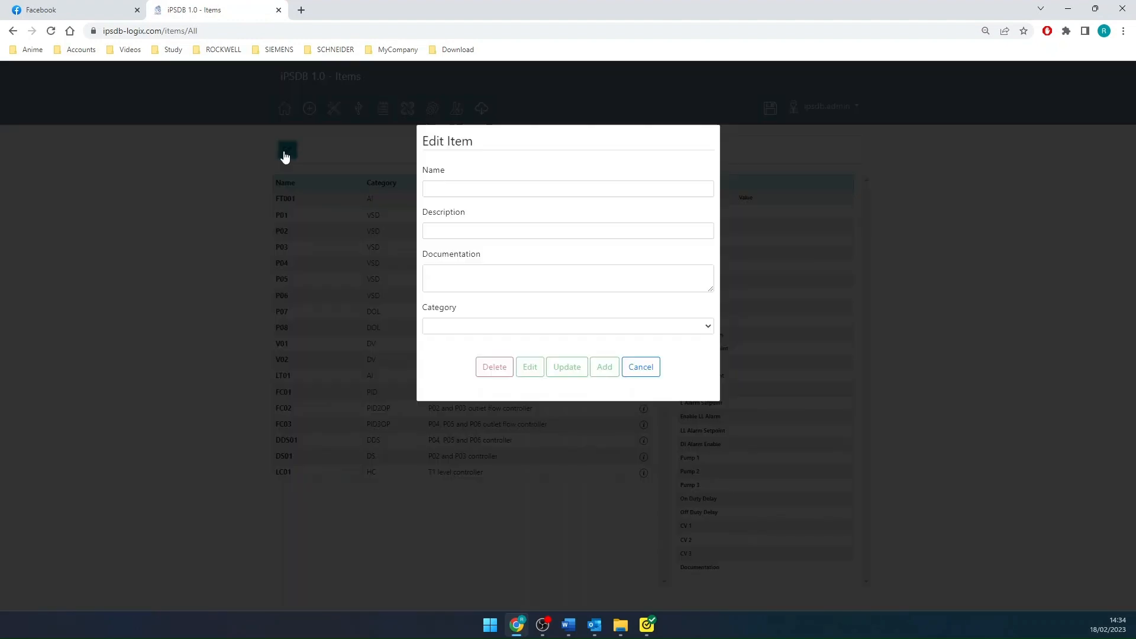
left_click(514, 187)
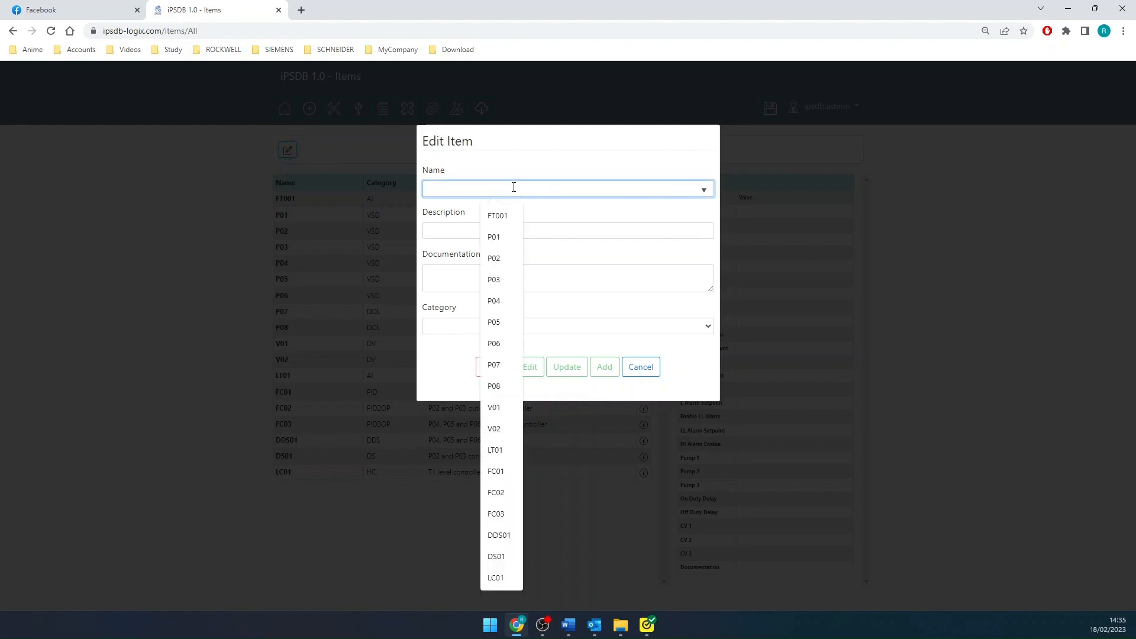
type("PWM01")
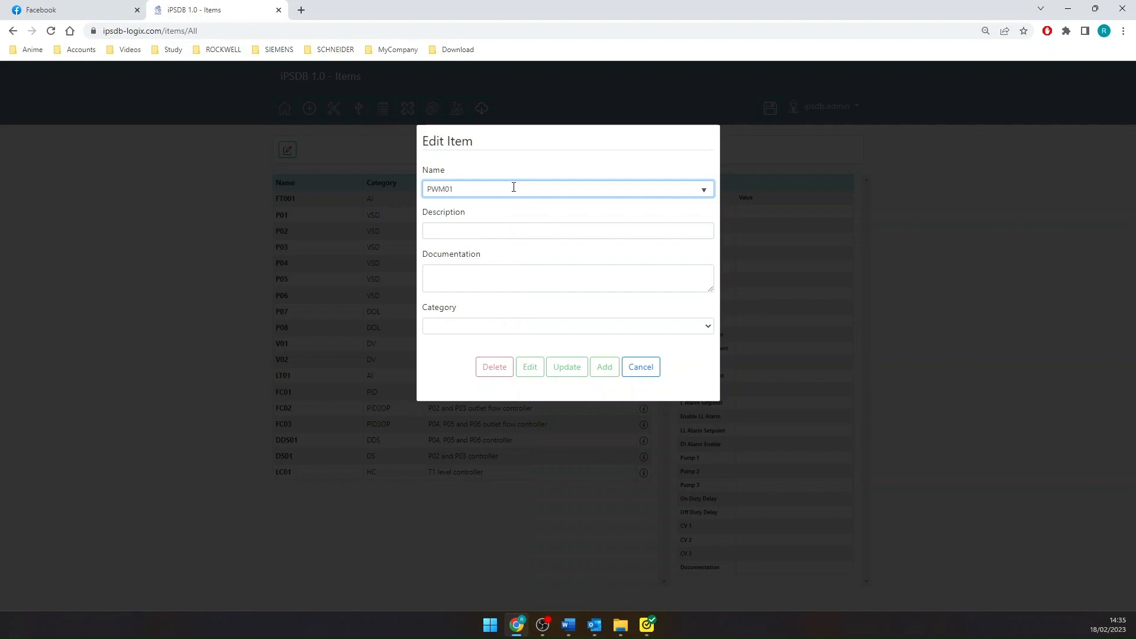
left_click(468, 233)
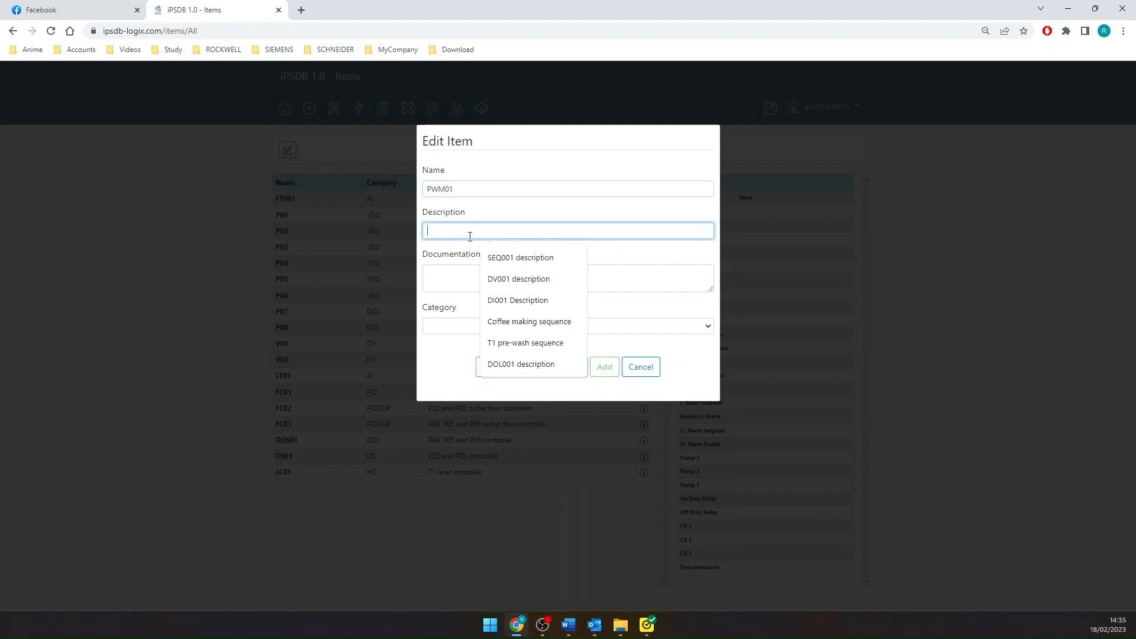
type("P08")
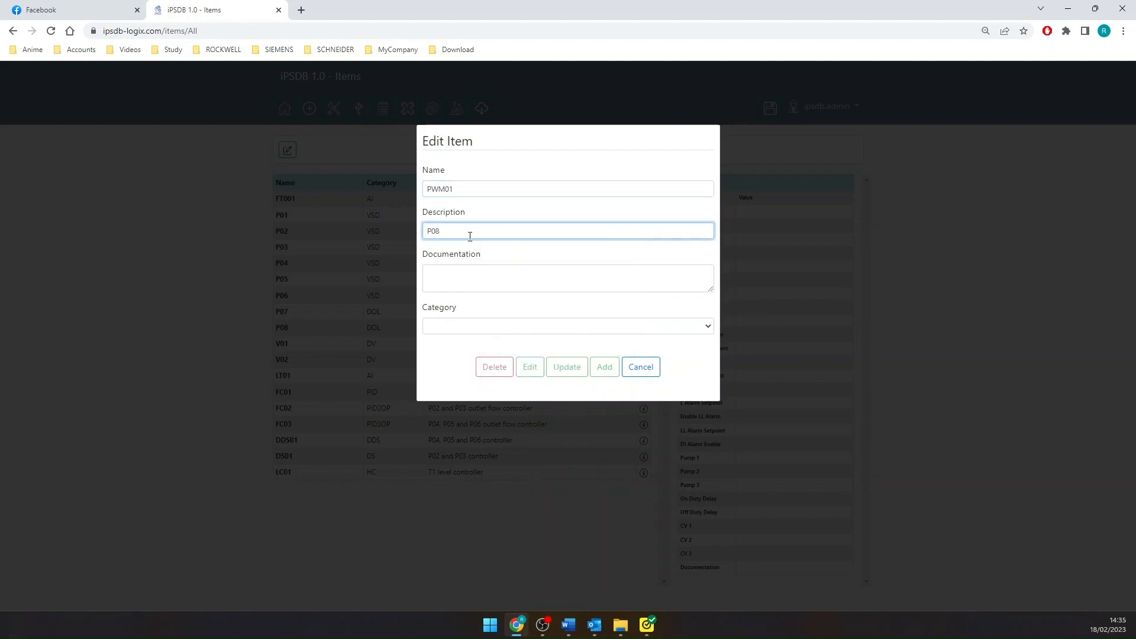
type(" controller")
- Set PWM01's category to PWM with P08 as its CV, and add the item
left_click(469, 327)
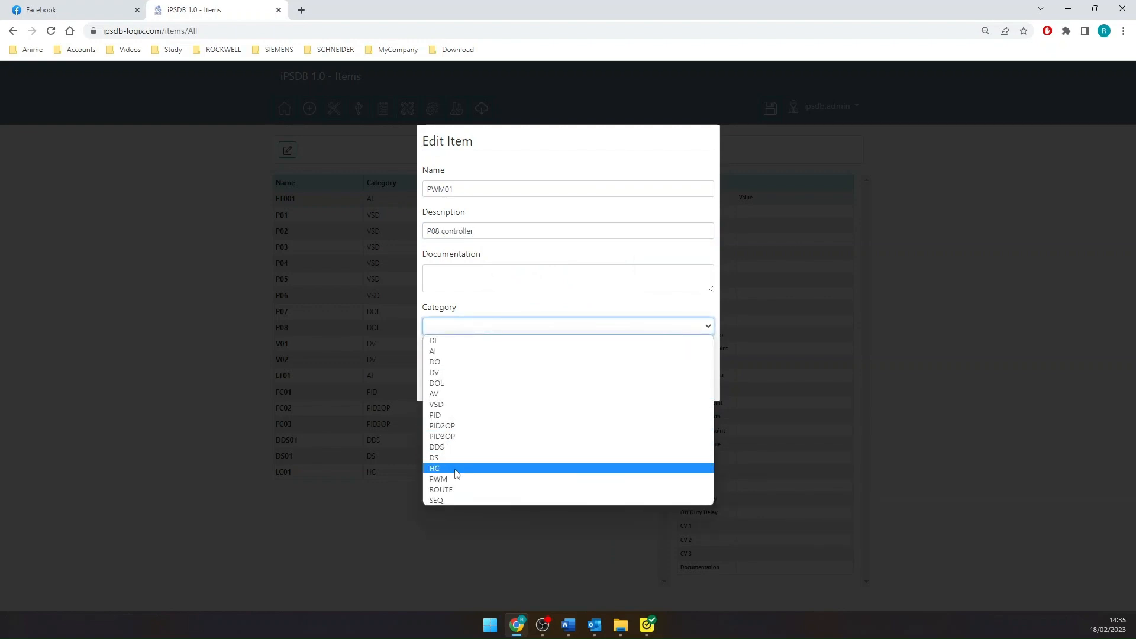
left_click(455, 478)
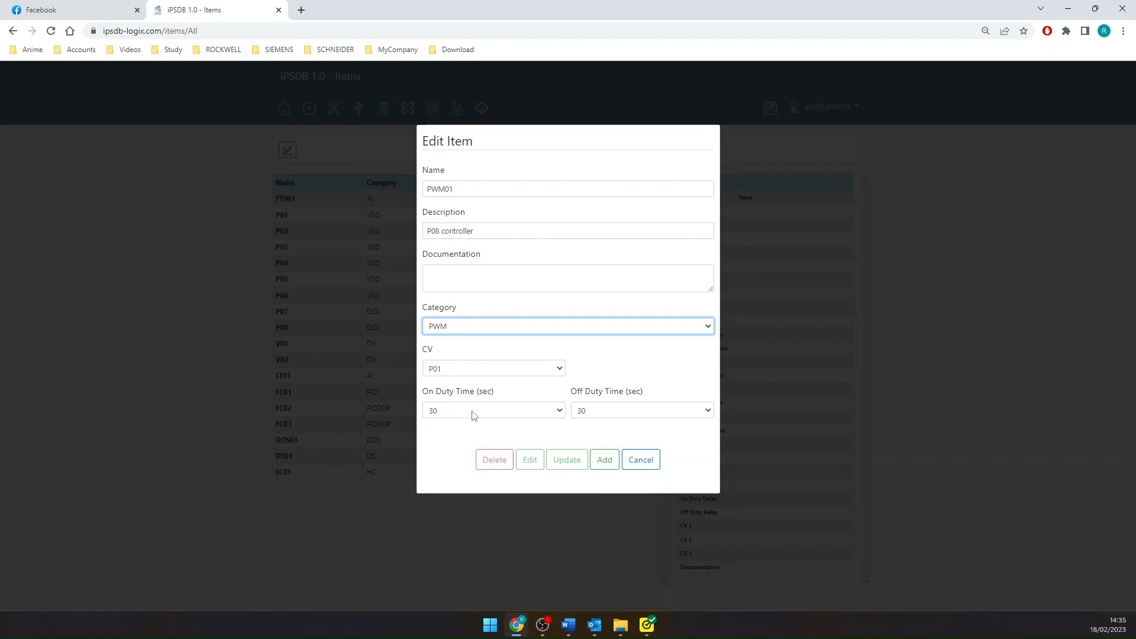
left_click(490, 369)
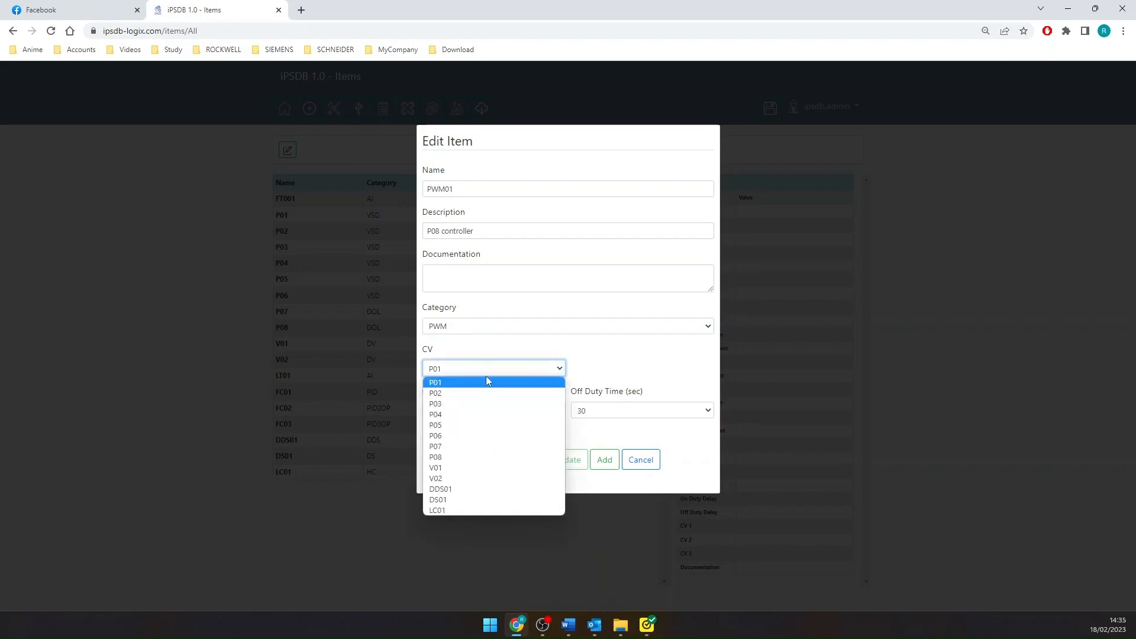
left_click(460, 457)
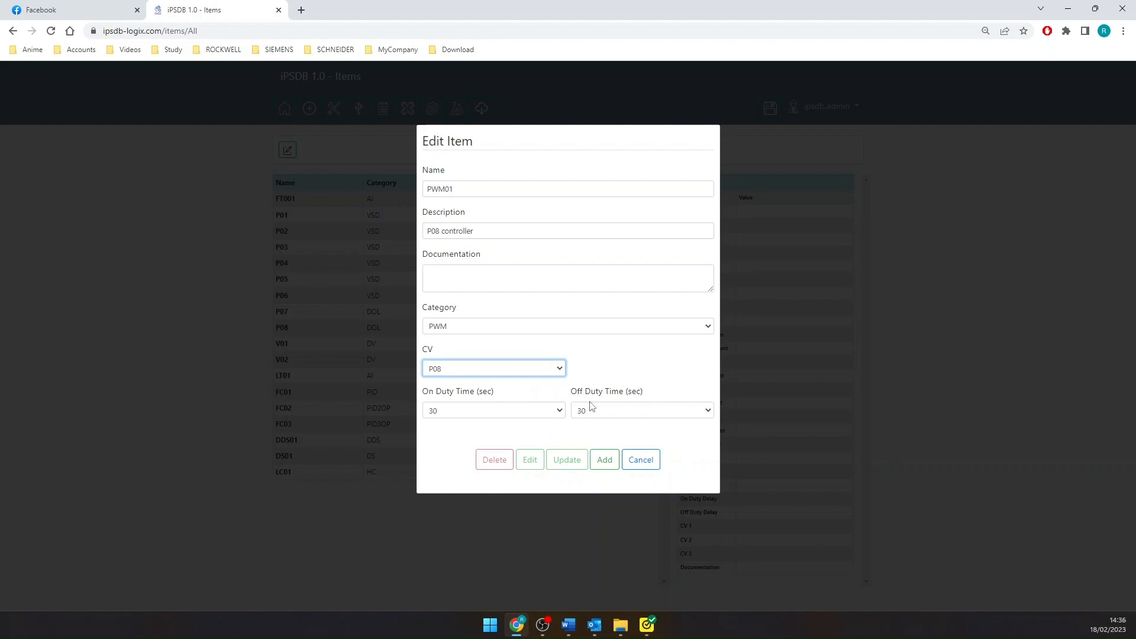
left_click(604, 465)
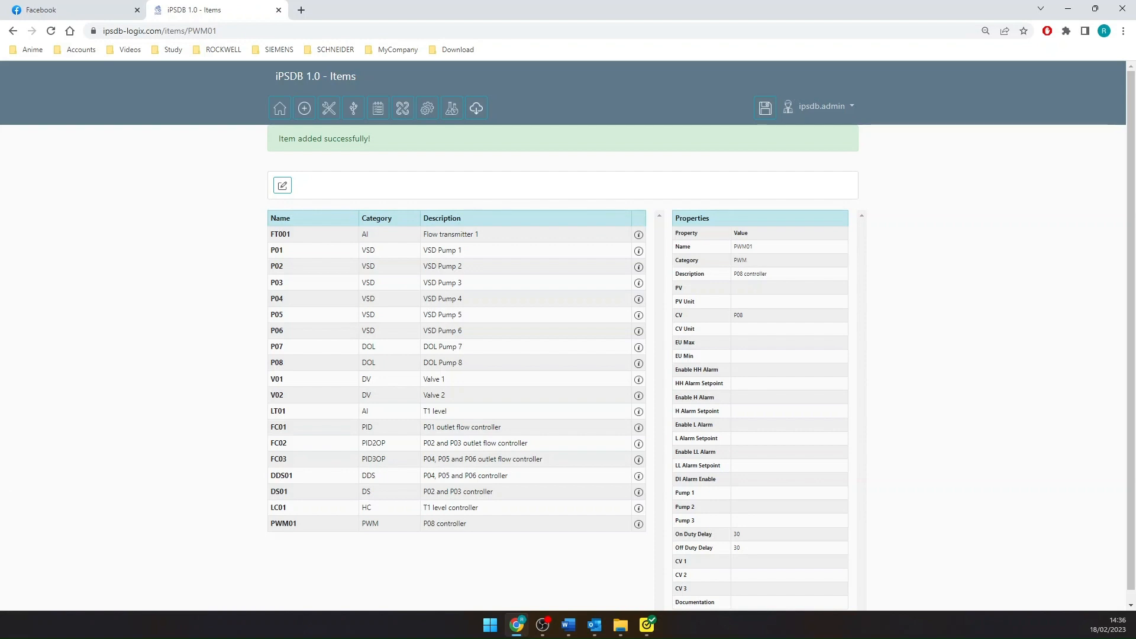
- Start a new item named R01 with the description "Route from tank T1 to tank T2"
left_click(282, 185)
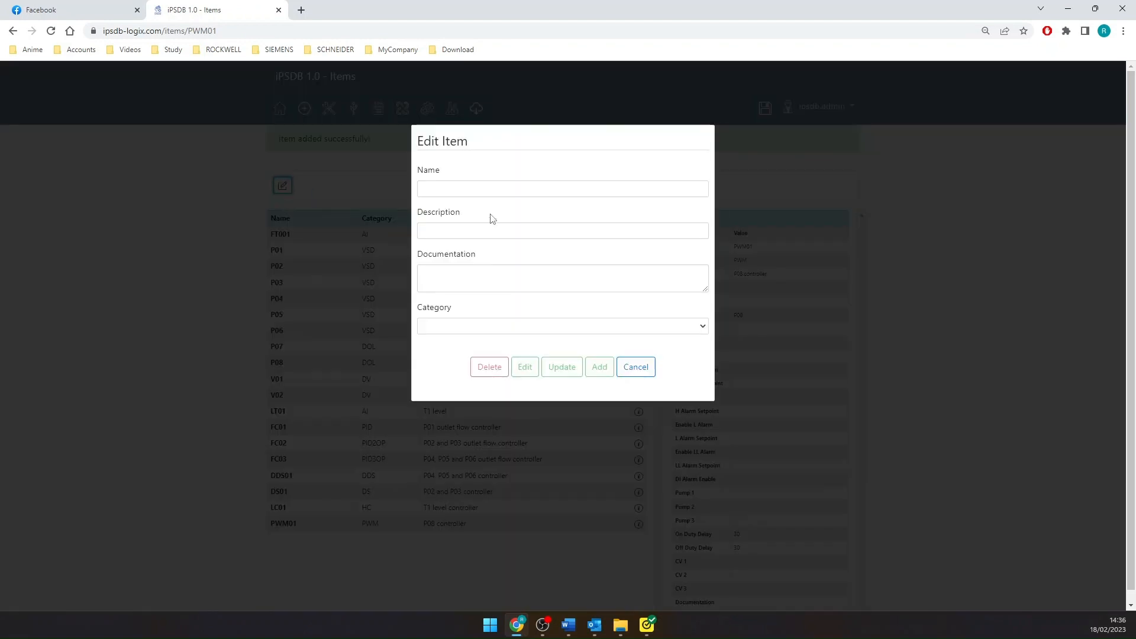
left_click(487, 188)
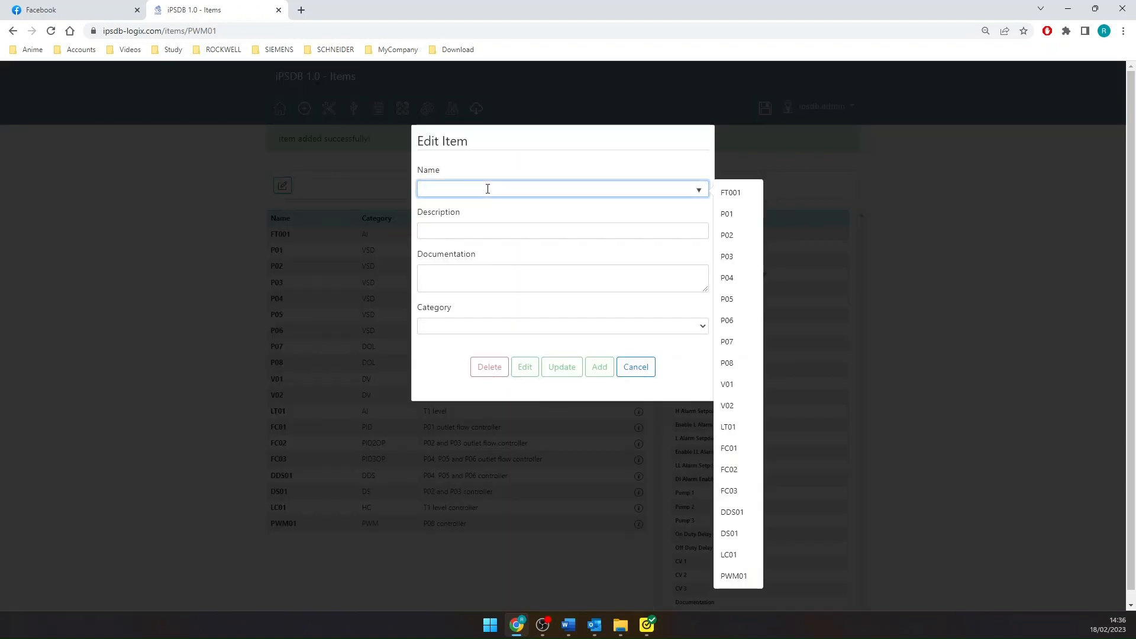
type("R01")
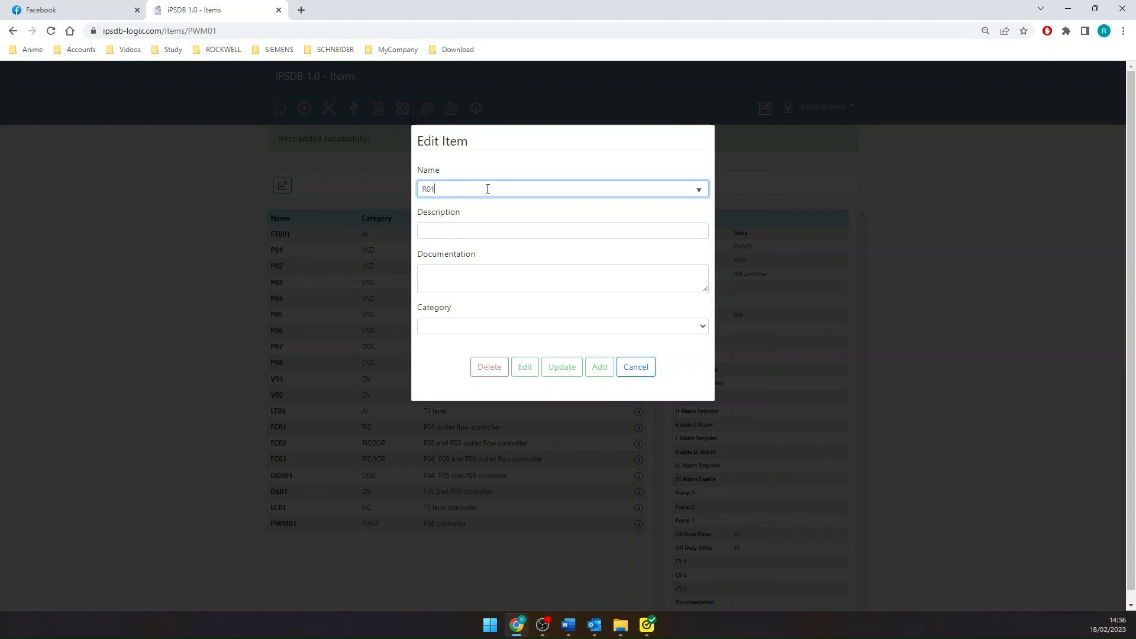
left_click(443, 226)
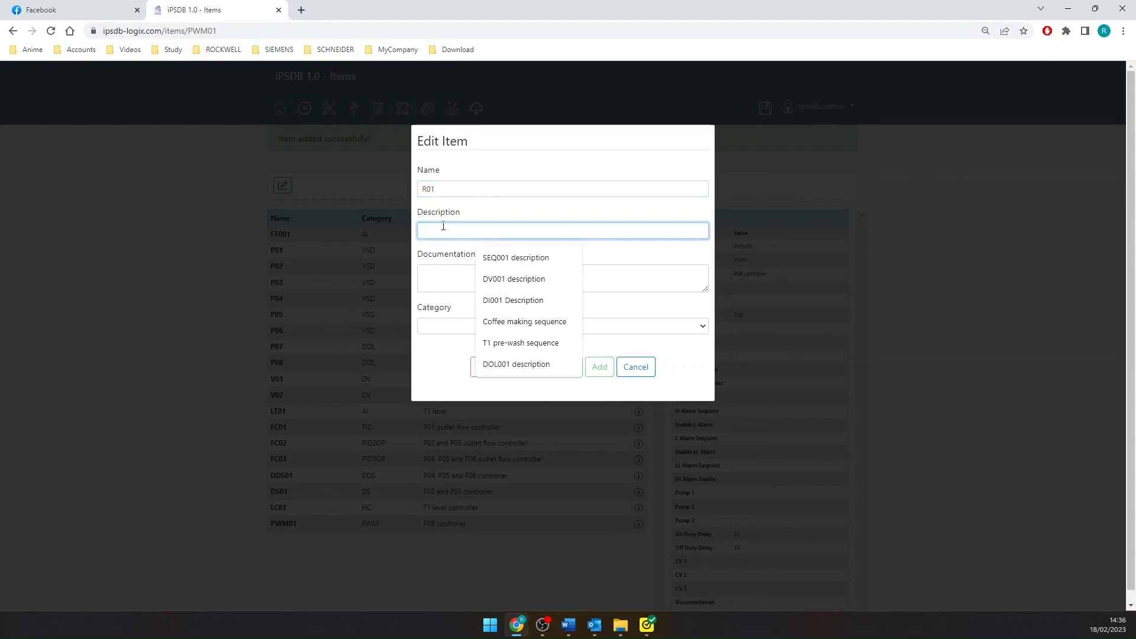
type("Route from ")
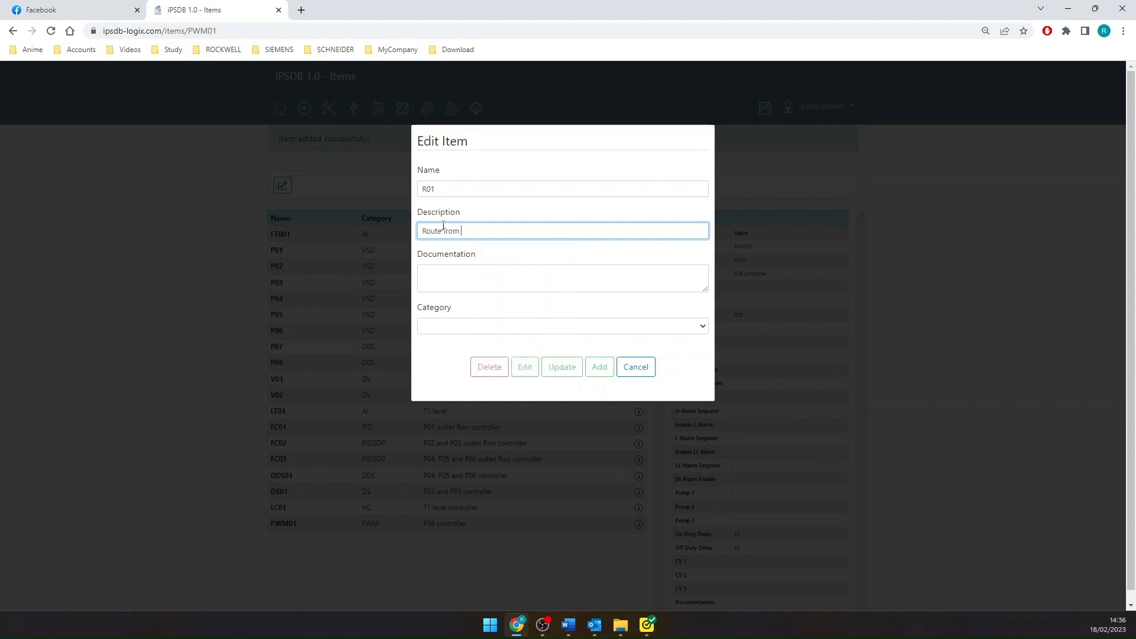
type("tank T1 to tank T2")
- Set R01's category to ROUTE with P08 as Pump 1, and add the item
left_click(441, 327)
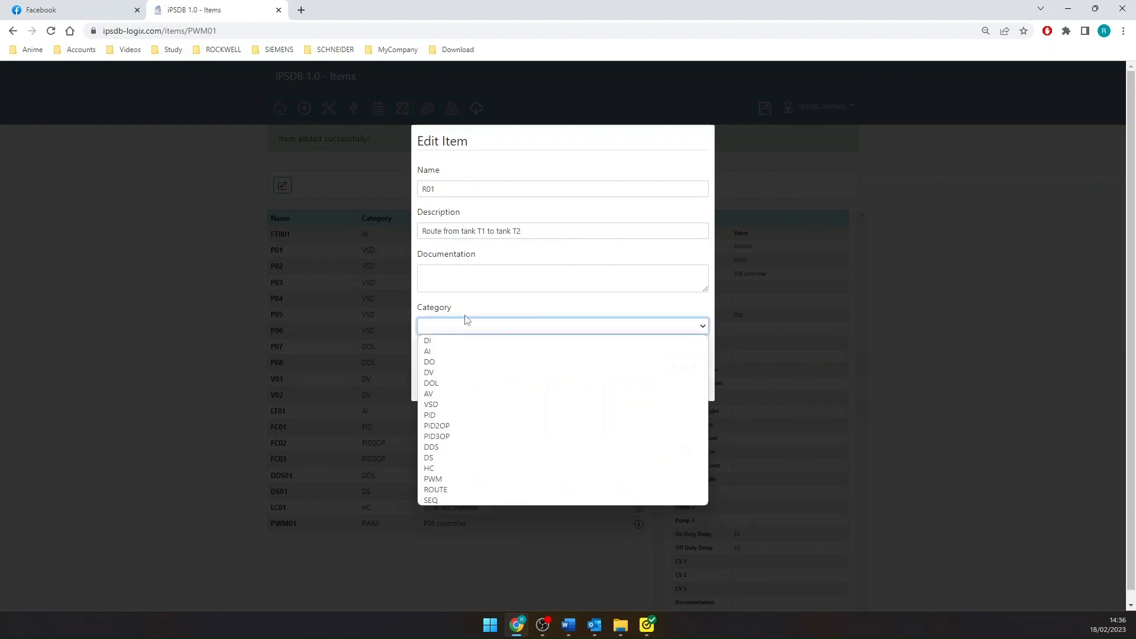
left_click(469, 491)
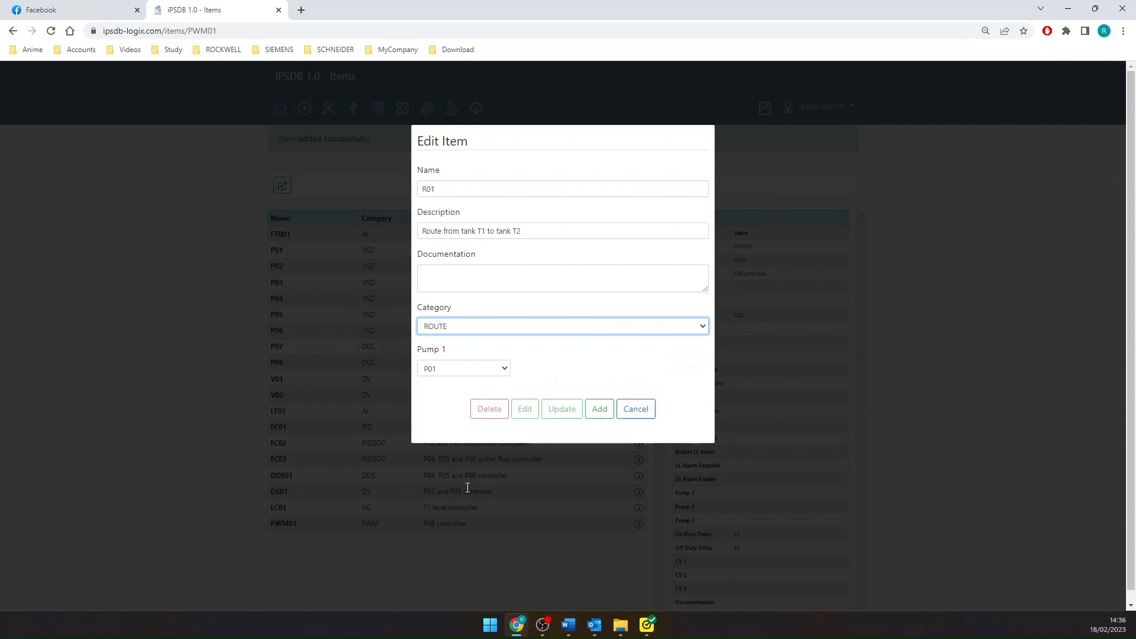
left_click(482, 374)
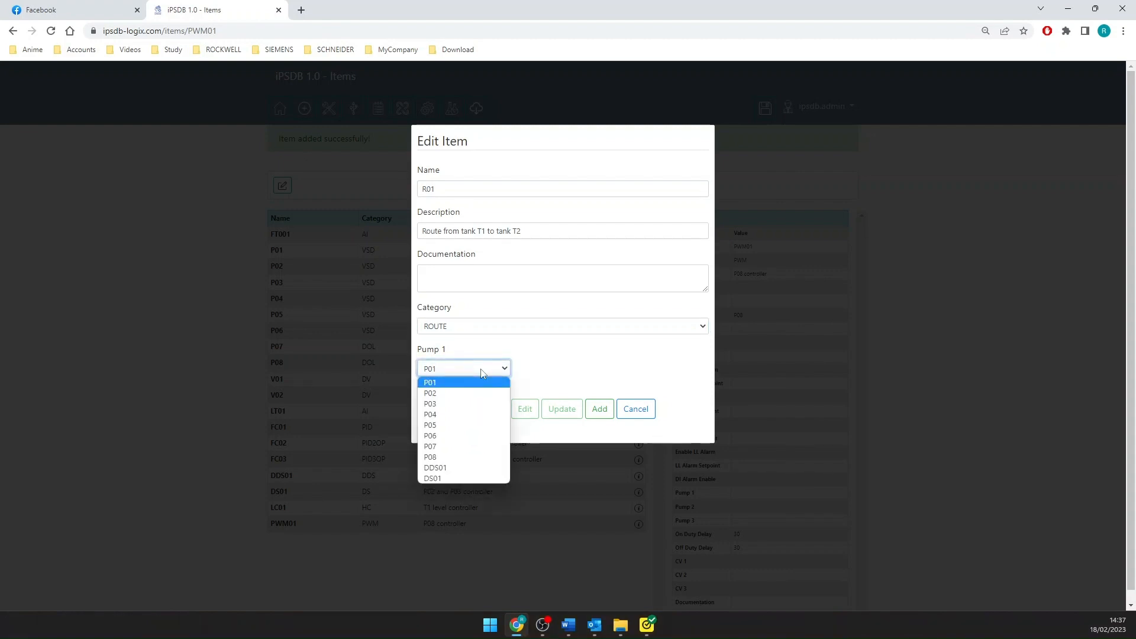
left_click(468, 457)
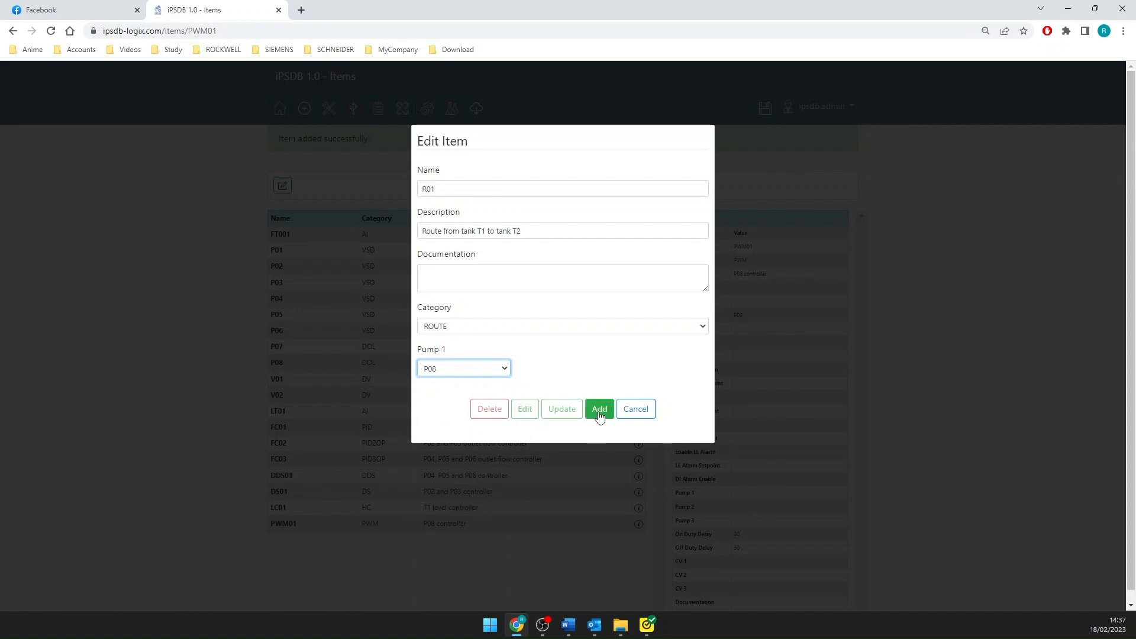
left_click(598, 413)
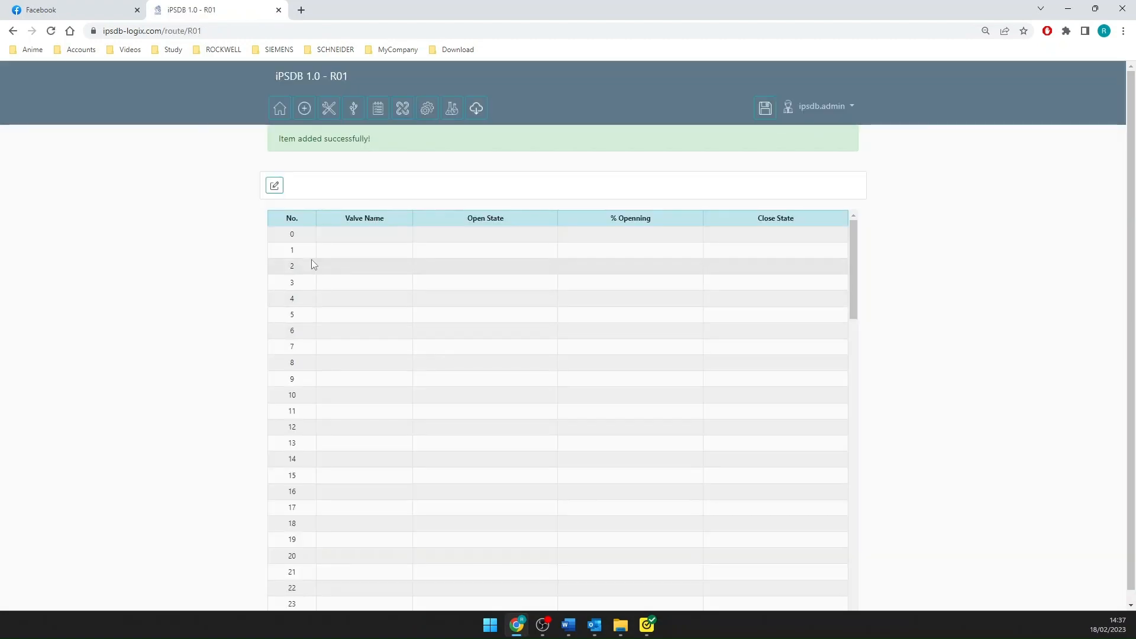
- Add valve V01 to route R01 as No. 0, set to "is opened" when the route is open and "is closed" when it is closed
left_click(274, 186)
left_click(524, 231)
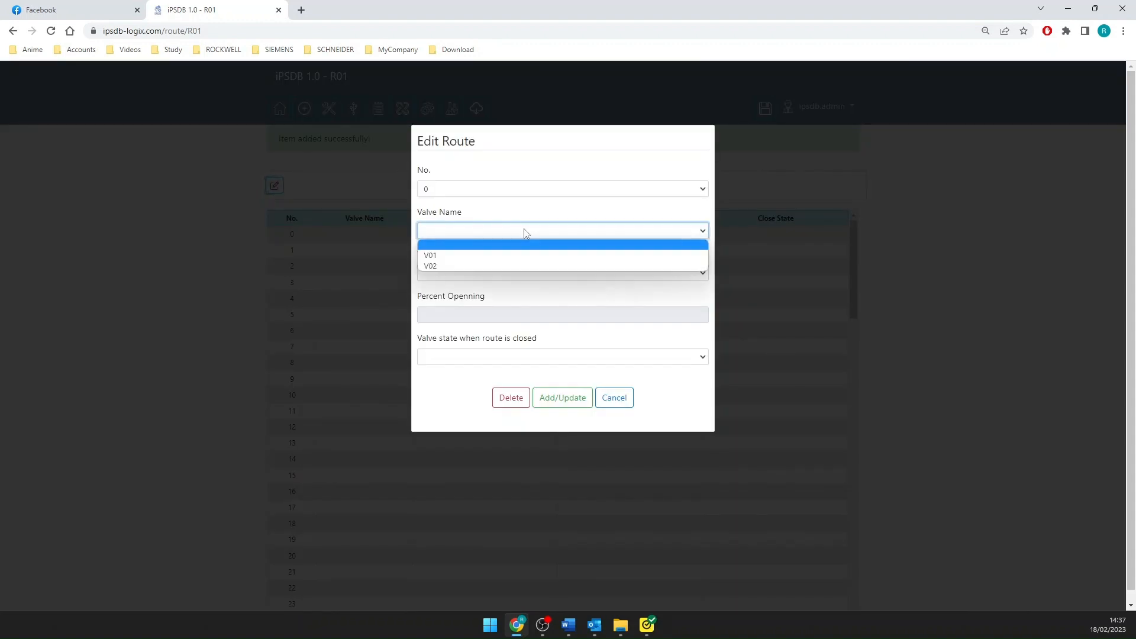
left_click(495, 255)
left_click(448, 273)
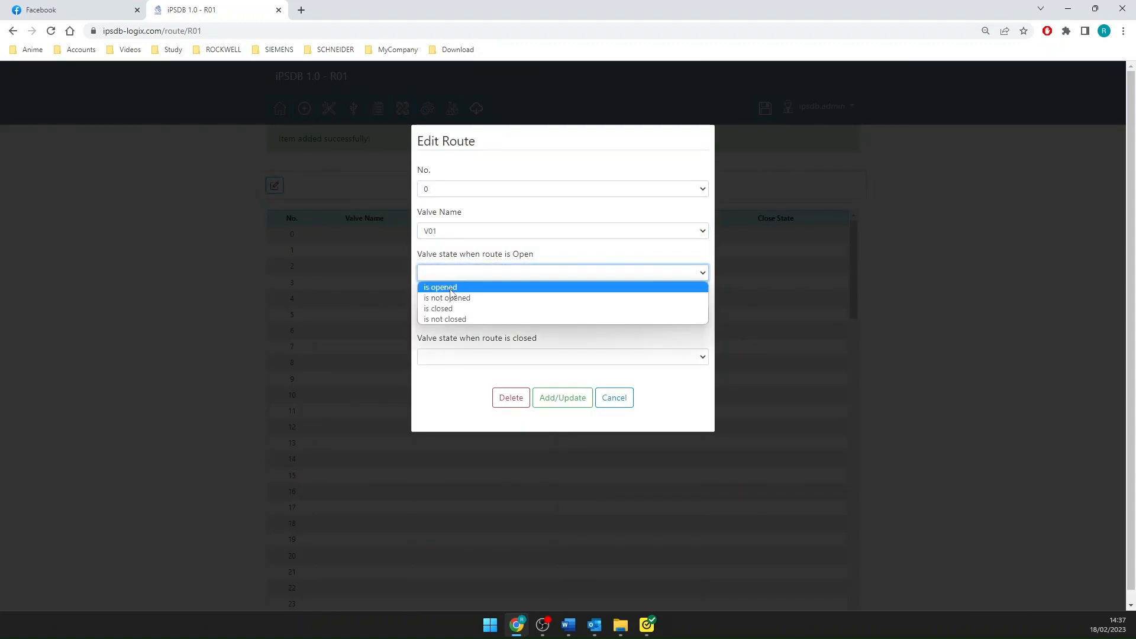
left_click(451, 288)
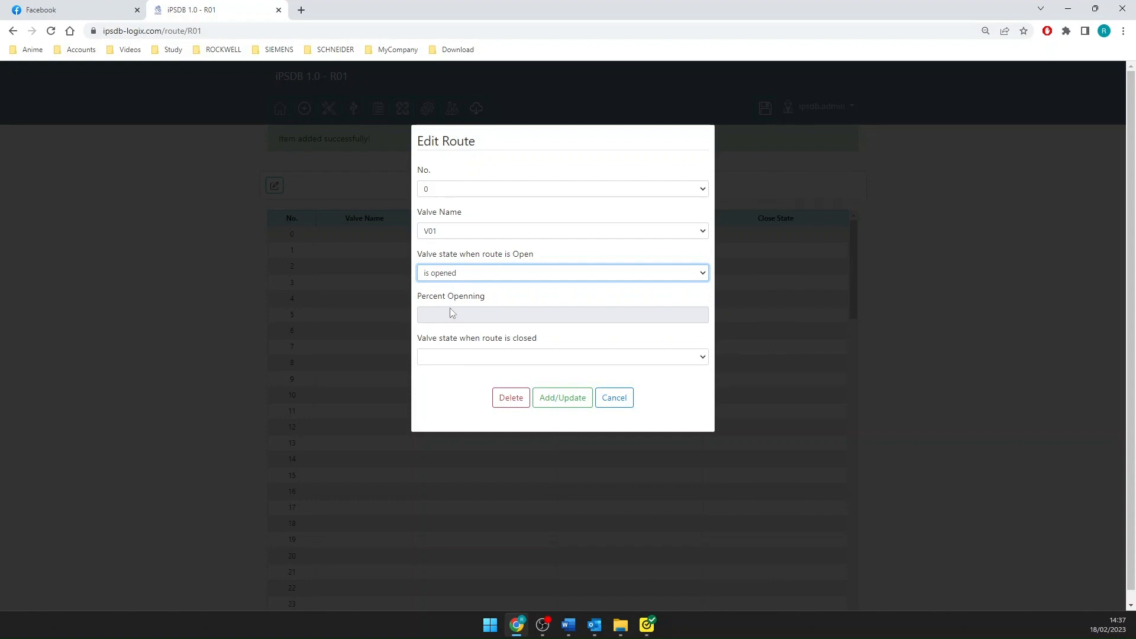
left_click(455, 361)
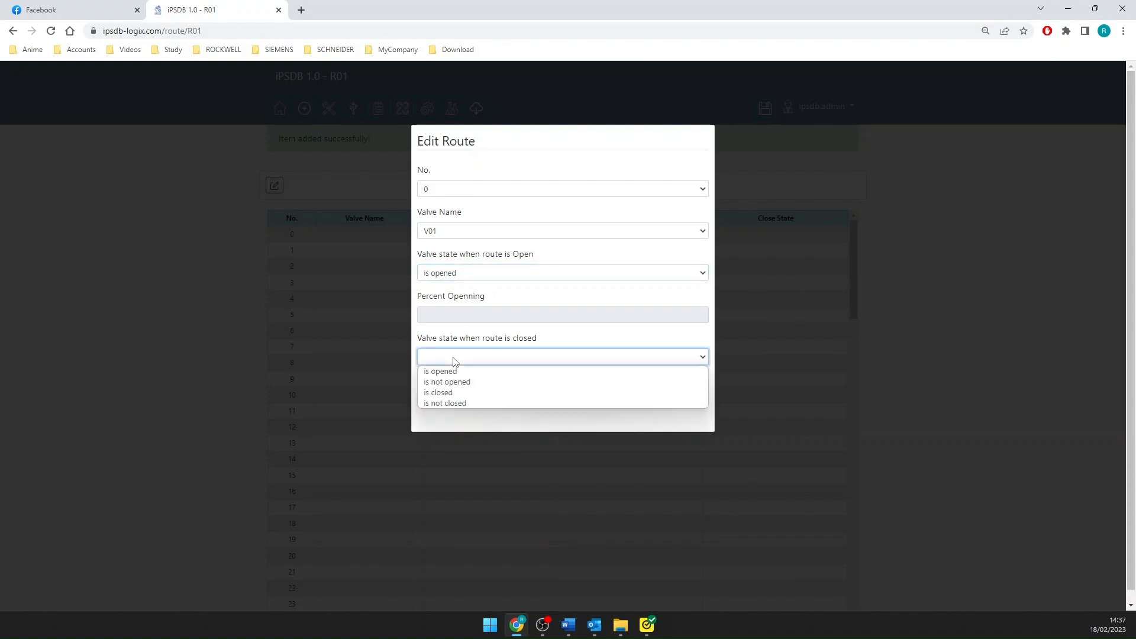
left_click(456, 393)
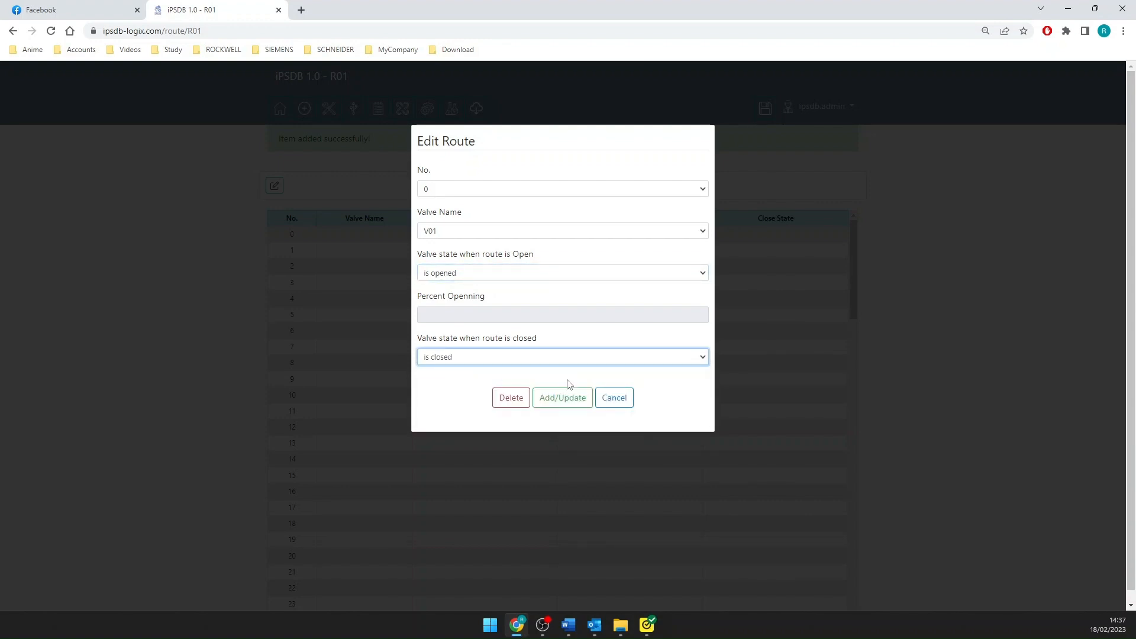
left_click(571, 397)
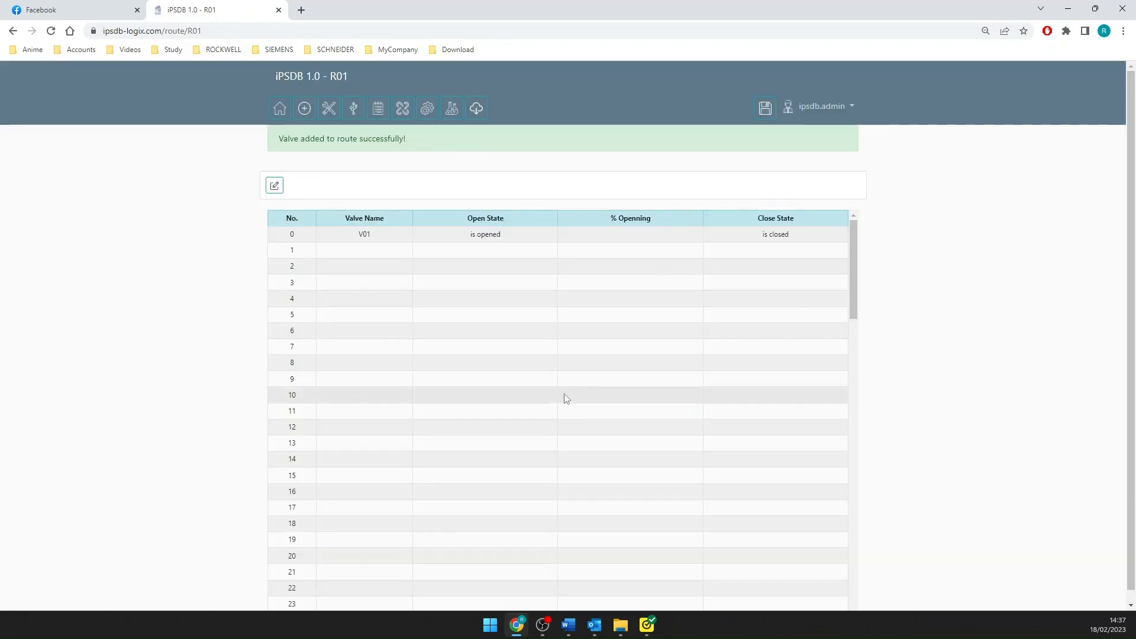
- Add valve V02 to route R01 as No. 1, set to "is closed" for both the open and closed route states
left_click(275, 186)
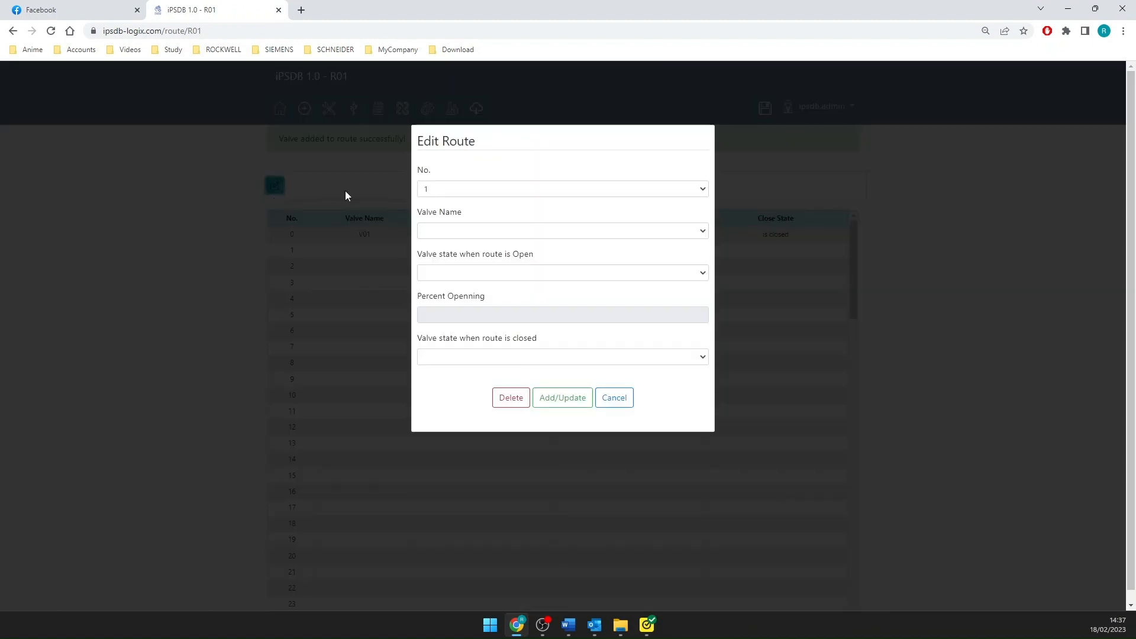
left_click(477, 231)
left_click(468, 264)
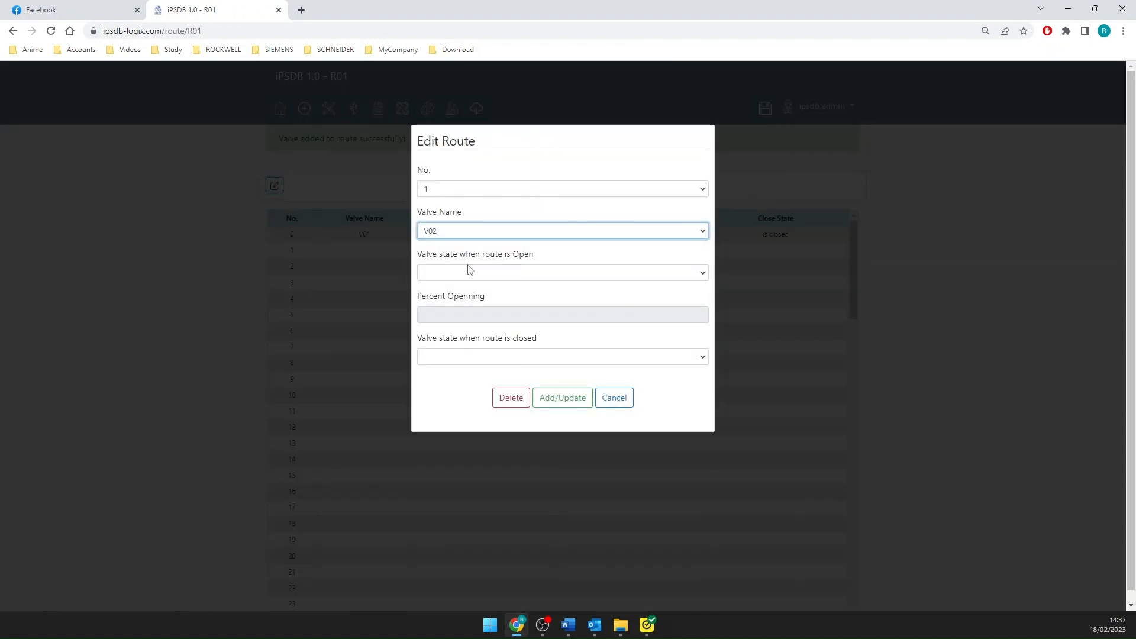
left_click(468, 273)
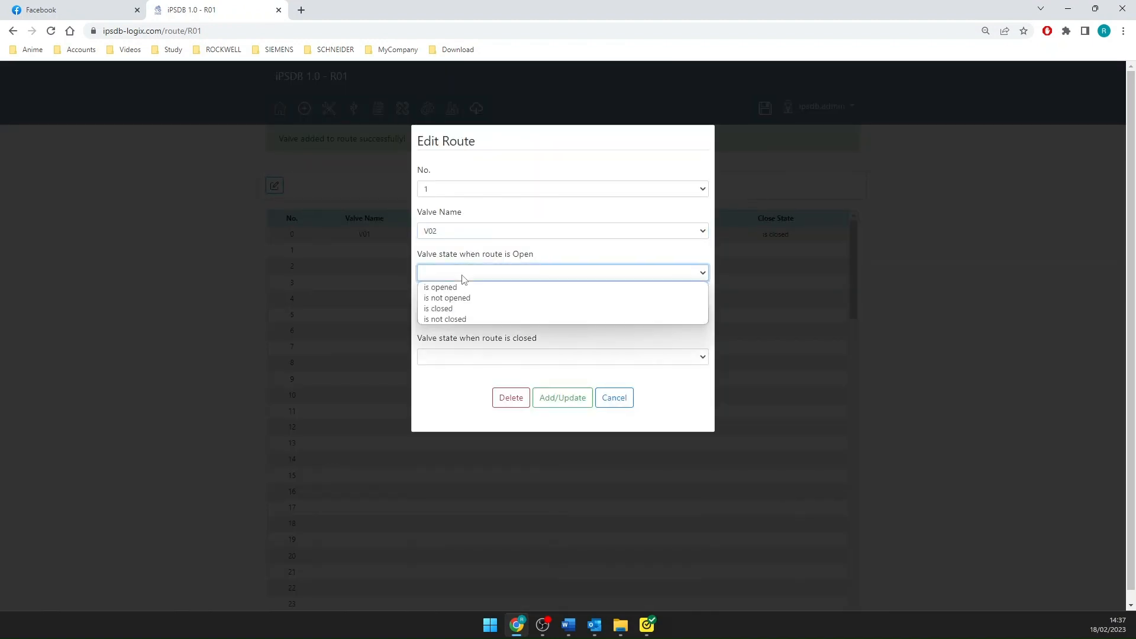
left_click(467, 309)
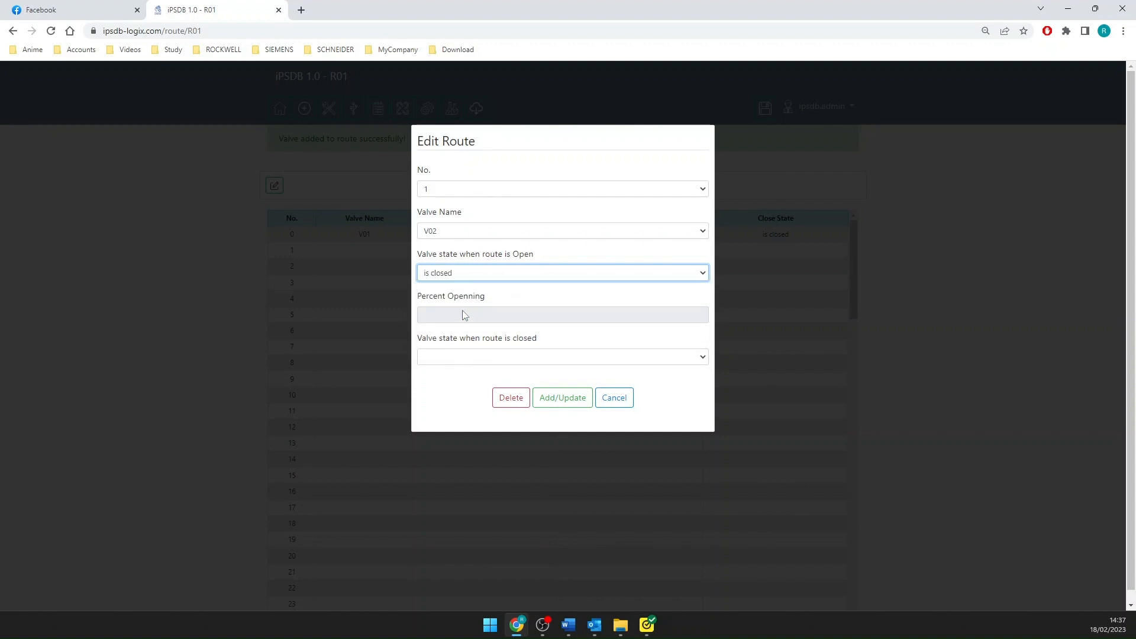
left_click(448, 358)
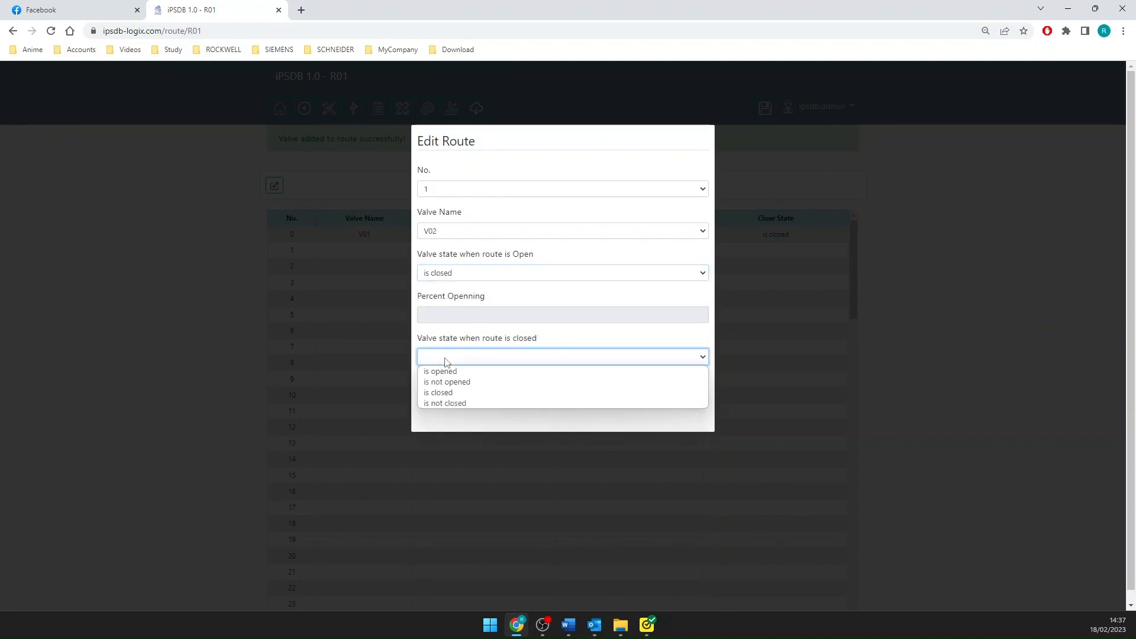
left_click(445, 393)
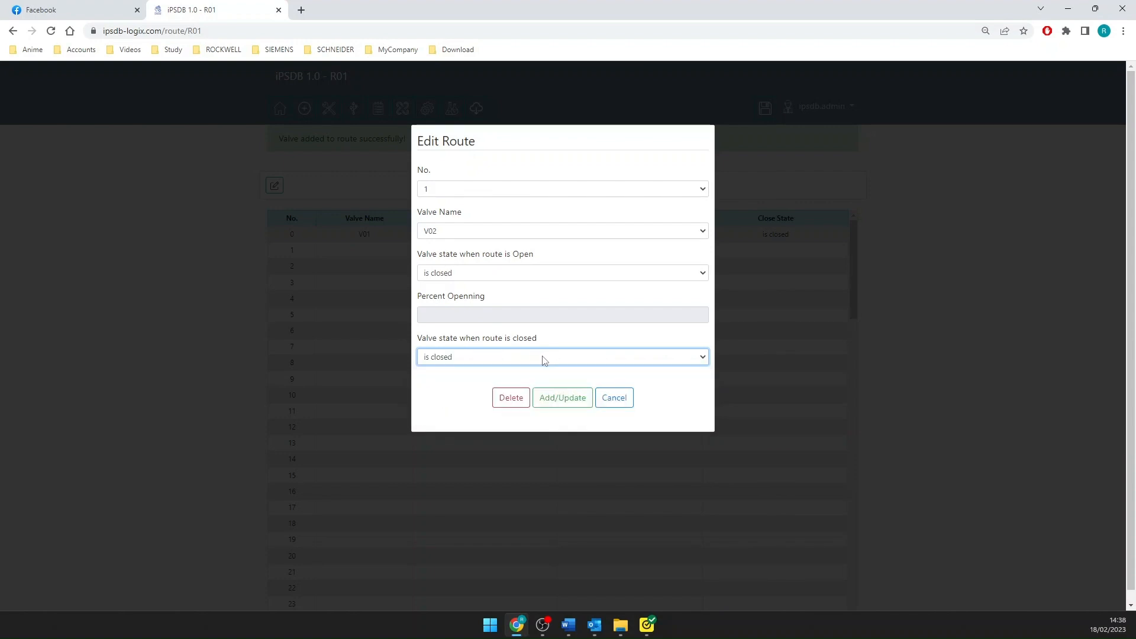
left_click(567, 404)
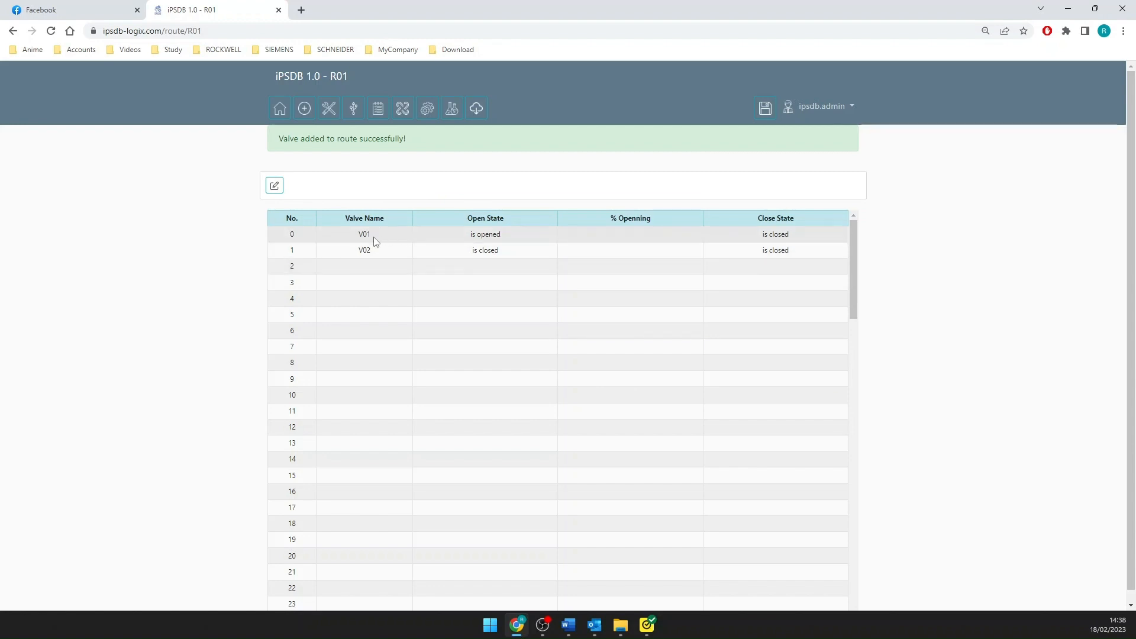
scroll(376, 254, "down", 20)
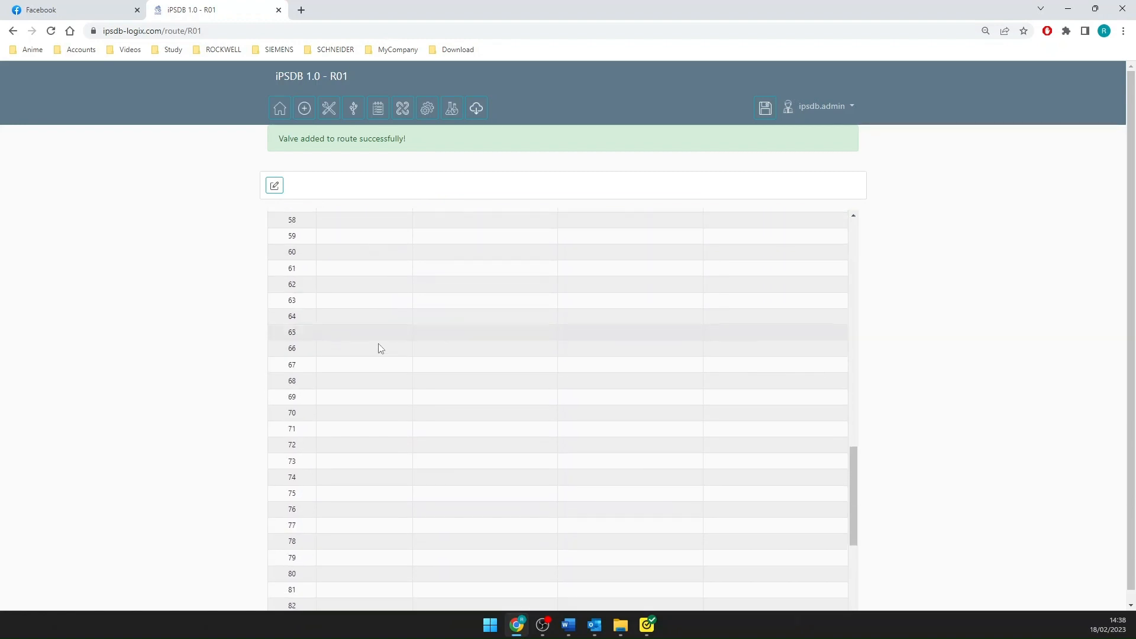
- Review the start of route R01's valve table and return to the full items list
scroll(395, 331, "up", 3)
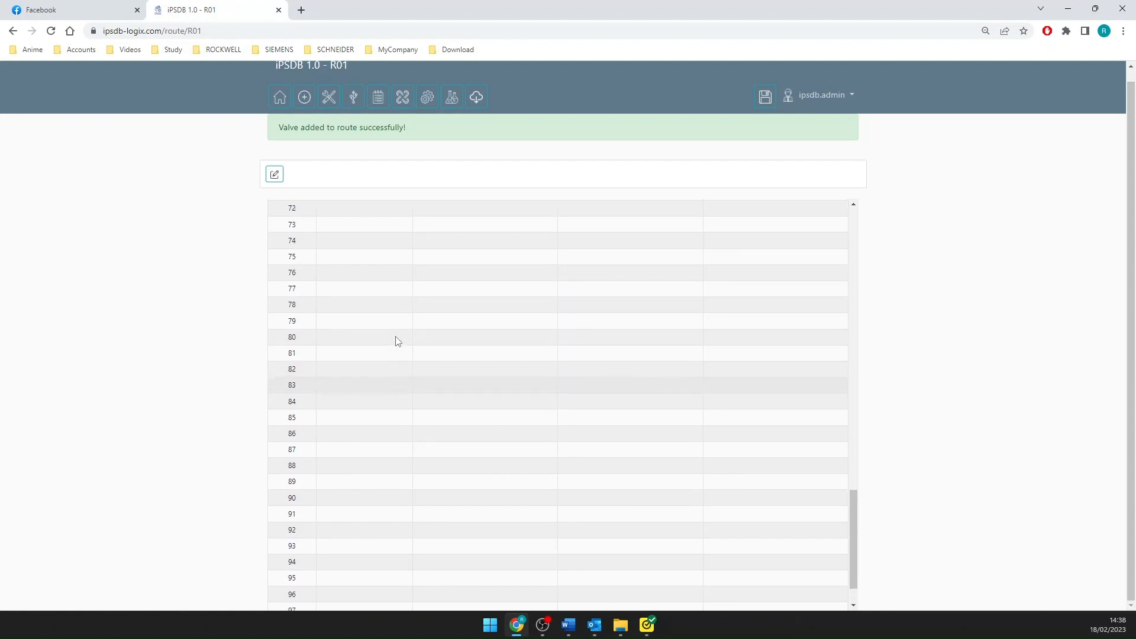
scroll(390, 318, "up", 18)
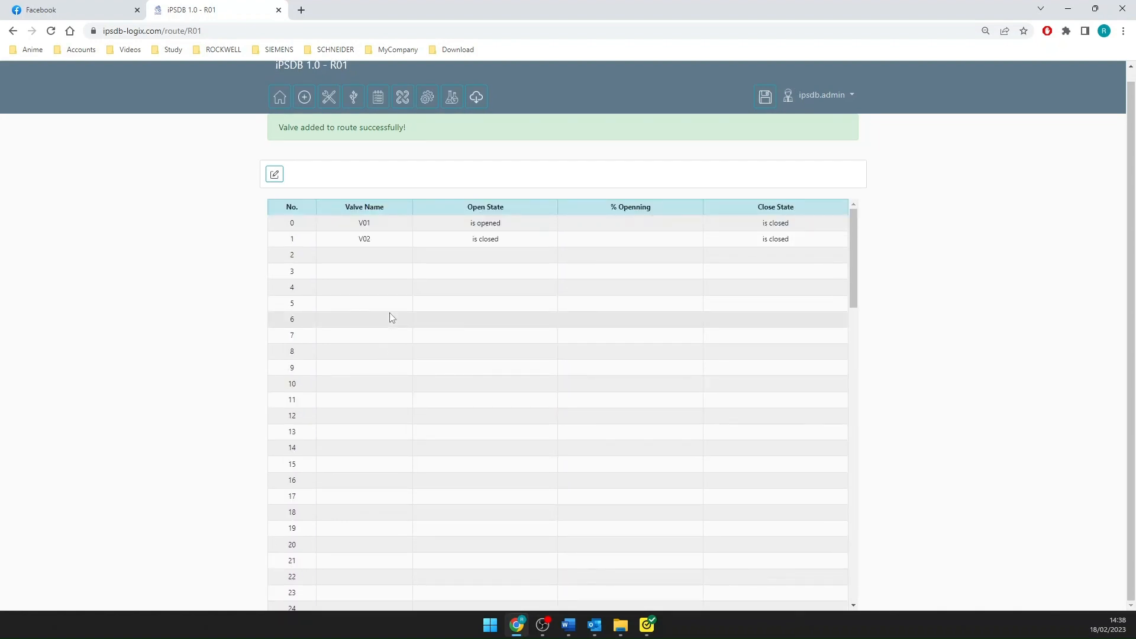
left_click(304, 100)
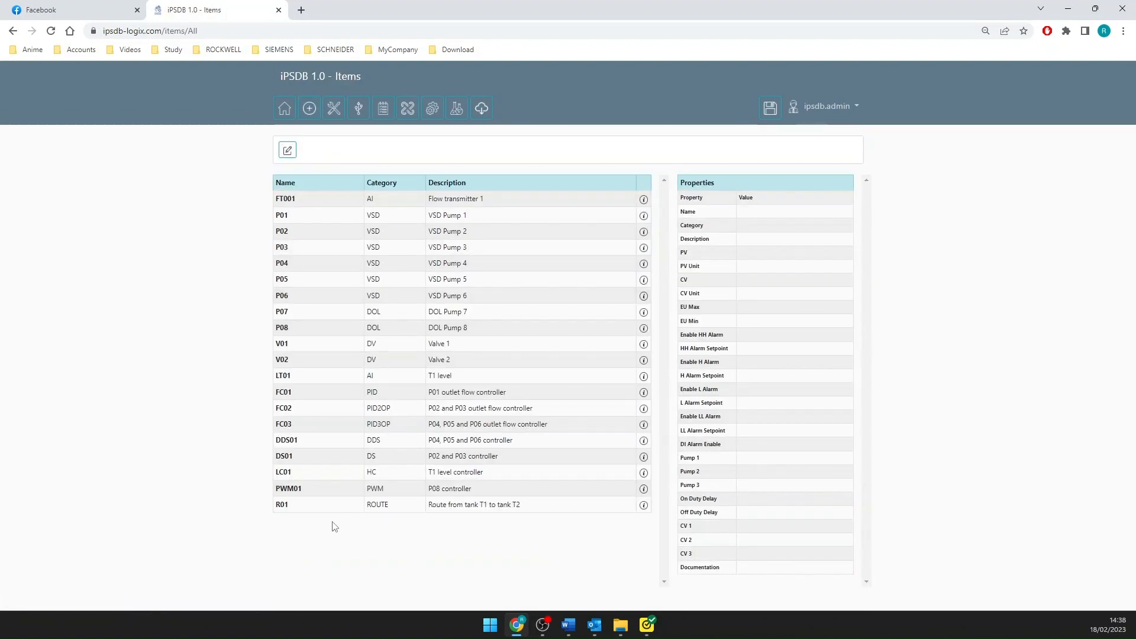
- Select item R01 for editing to open its route valve table, and return to the full items list
left_click(288, 152)
left_click(470, 190)
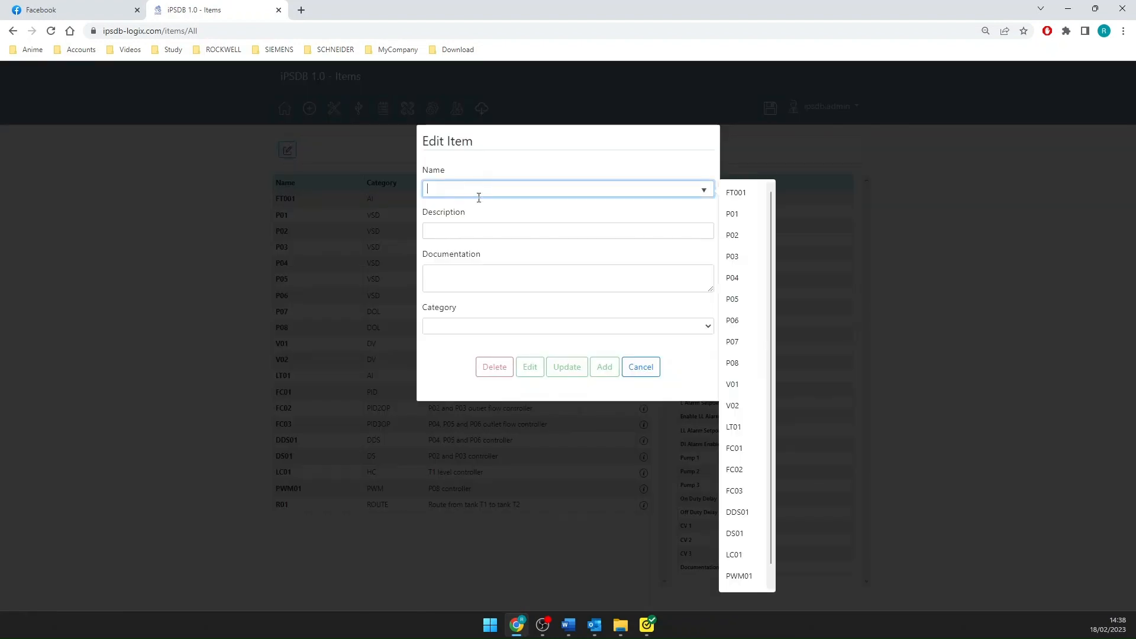
left_click(731, 578)
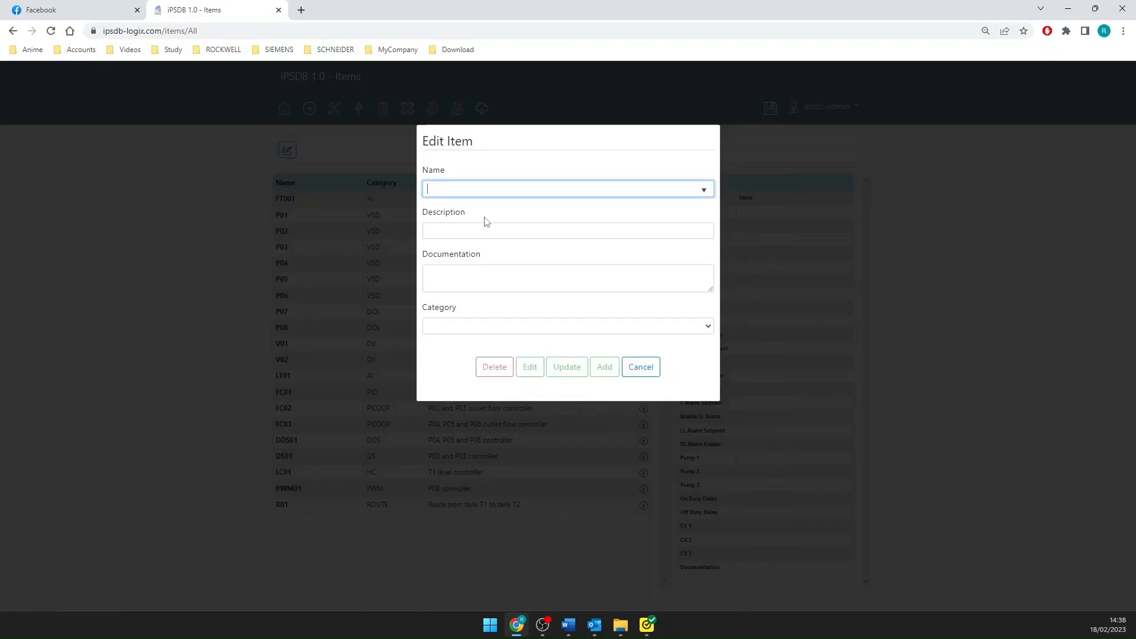
left_click(528, 408)
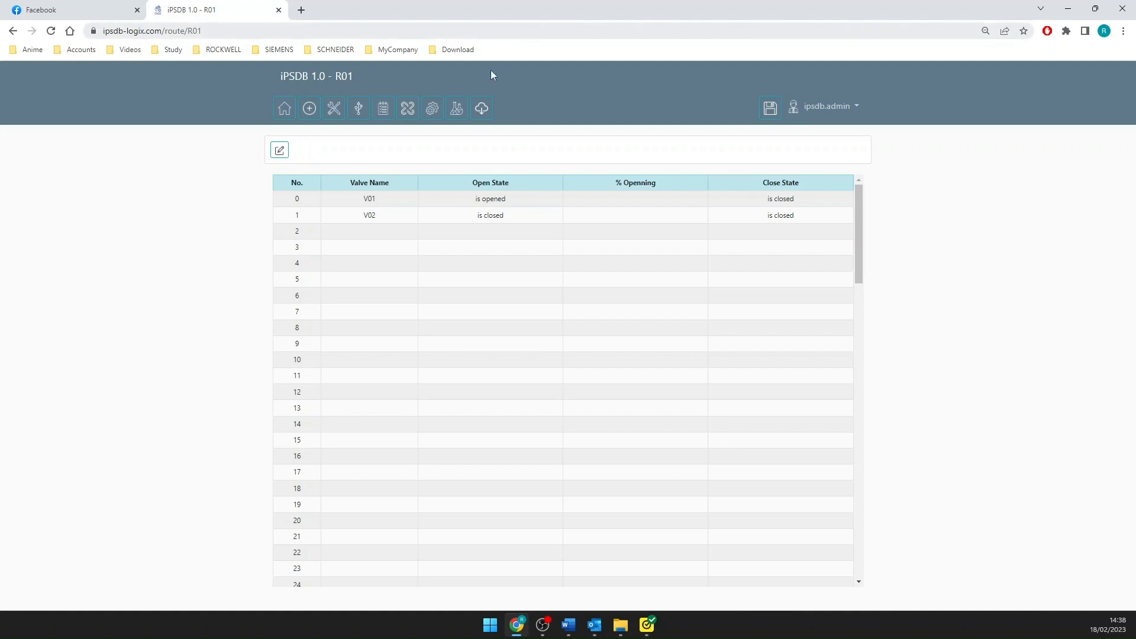
left_click(309, 112)
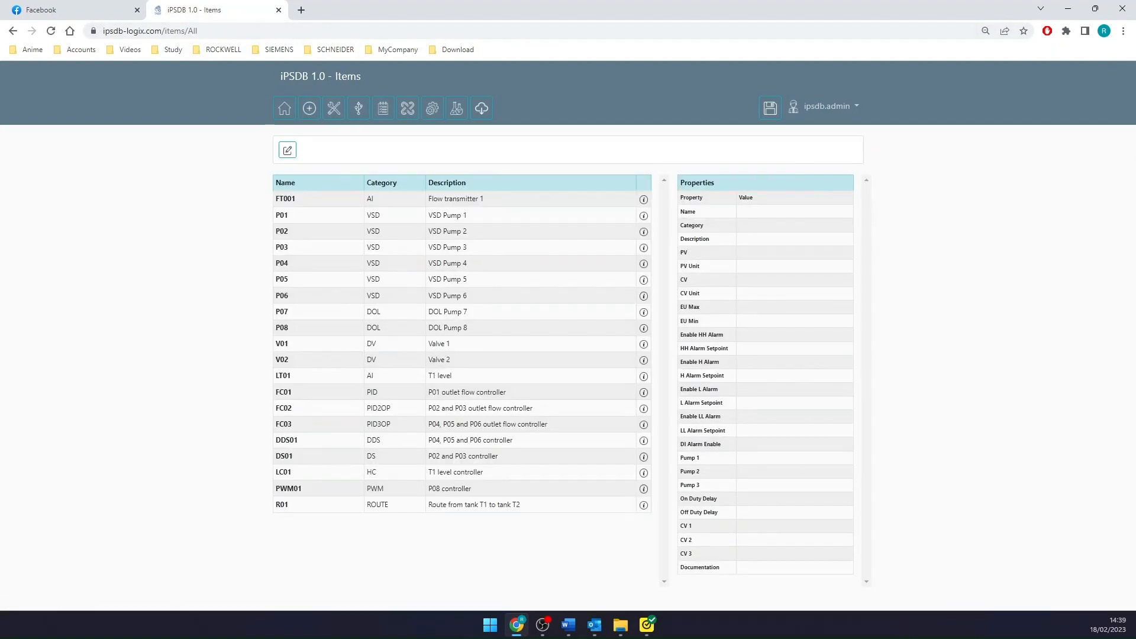